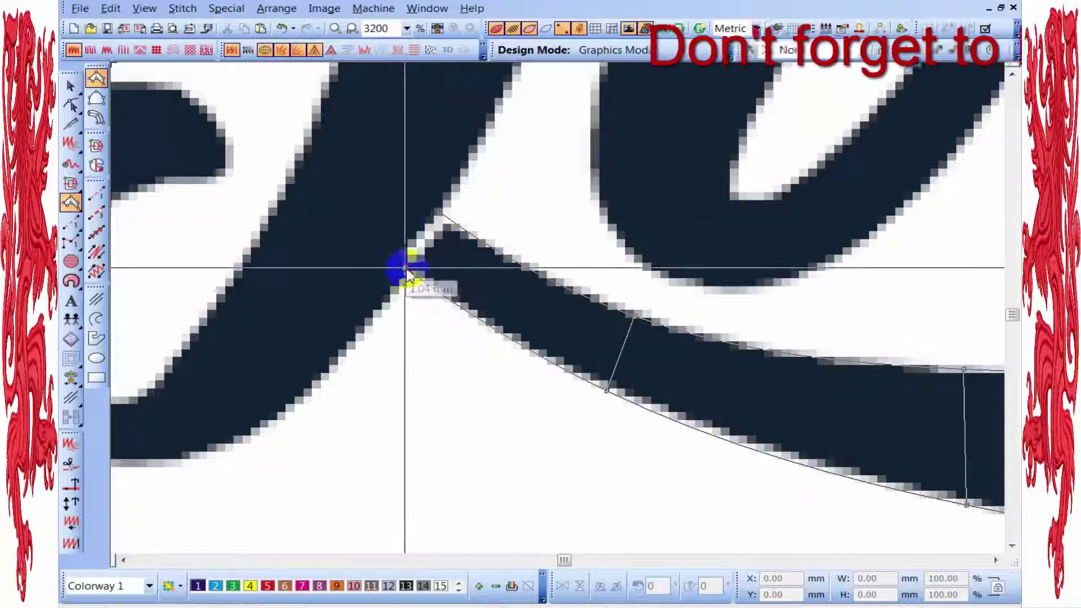
- Reshape the satin swoosh beneath the lettering by moving a lower-edge node outward and toward the bend to fit the artwork
{"action": "scroll", "coordinate": [687, 350], "scroll_direction": "up", "scroll_amount": 2}
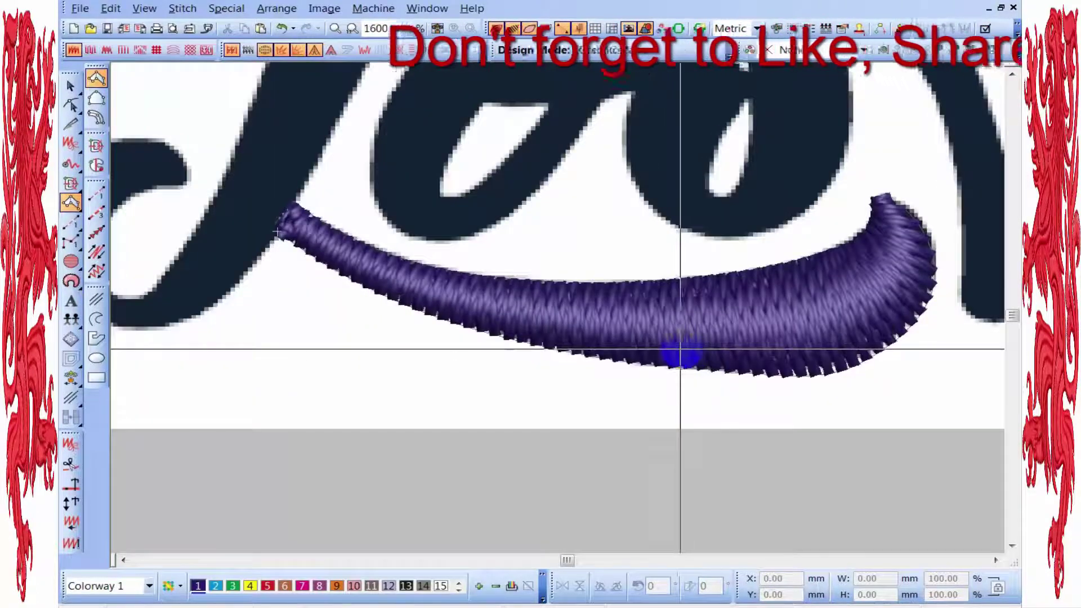
{"action": "key", "text": "r"}
{"action": "scroll", "coordinate": [680, 349], "scroll_direction": "down", "scroll_amount": 4}
{"action": "scroll", "coordinate": [540, 297], "scroll_direction": "up", "scroll_amount": 4}
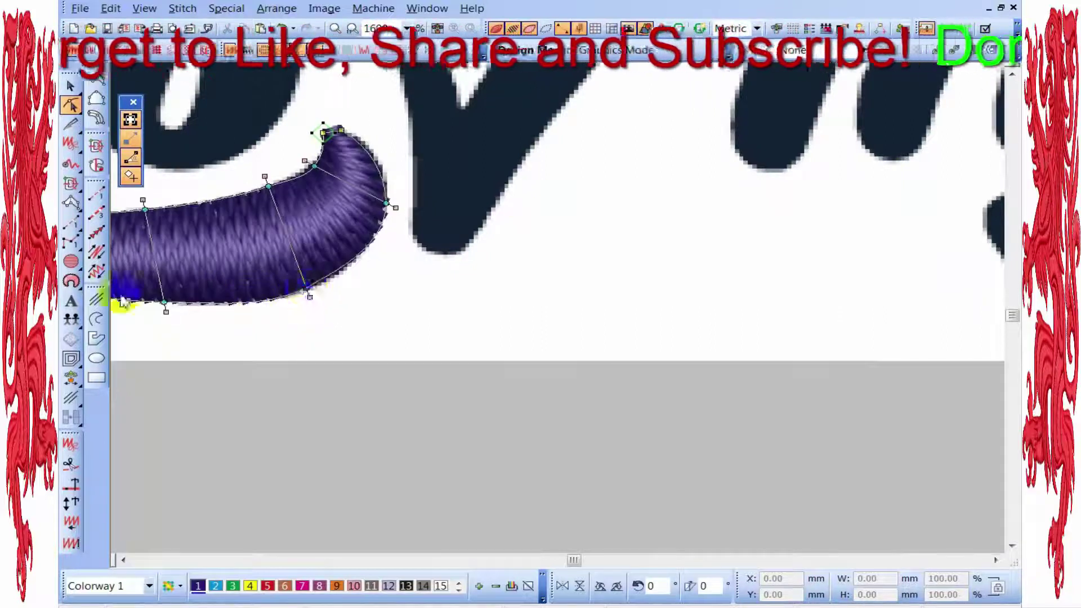
{"action": "scroll", "coordinate": [729, 355], "scroll_direction": "down", "scroll_amount": 2}
{"action": "scroll", "coordinate": [557, 315], "scroll_direction": "up", "scroll_amount": 4}
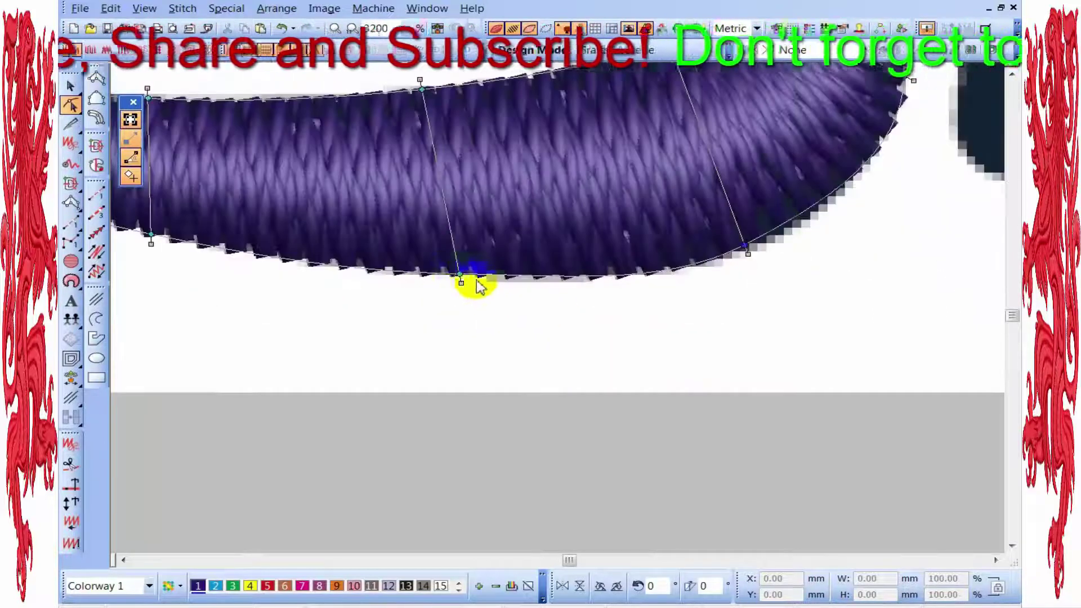
{"action": "left_click", "coordinate": [473, 281]}
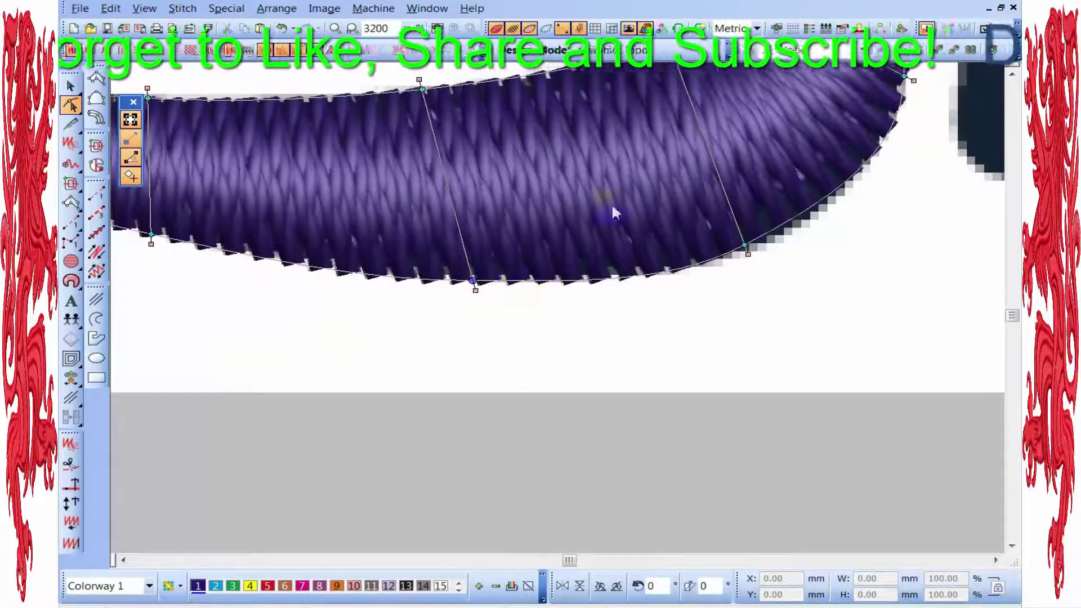
- Add another node pair ahead of the swoosh's right-hand bend and slide the neighbouring upper-edge node toward the narrow end
{"action": "scroll", "coordinate": [557, 308], "scroll_direction": "down", "scroll_amount": 1}
{"action": "scroll", "coordinate": [639, 397], "scroll_direction": "up", "scroll_amount": 2}
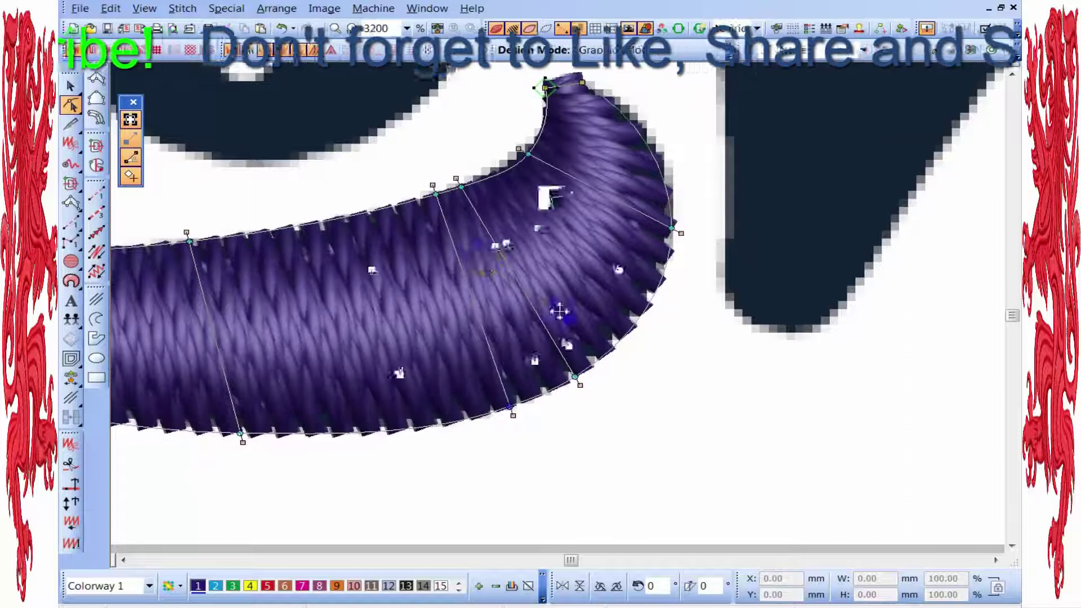
{"action": "scroll", "coordinate": [559, 309], "scroll_direction": "down", "scroll_amount": 1}
{"action": "scroll", "coordinate": [565, 320], "scroll_direction": "up", "scroll_amount": 1}
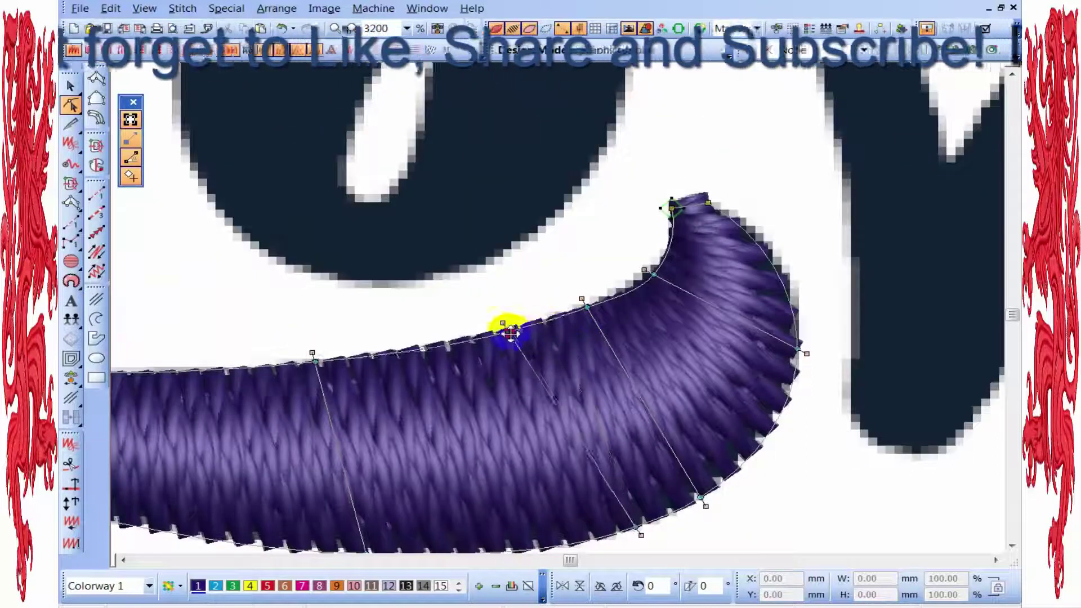
{"action": "left_click", "coordinate": [511, 333]}
- Reposition the inner and outer nodes around the swoosh's right-hand bend and blunt tip so the satin turns smoothly
{"action": "left_click_drag", "start_coordinate": [653, 275], "coordinate": [637, 280]}
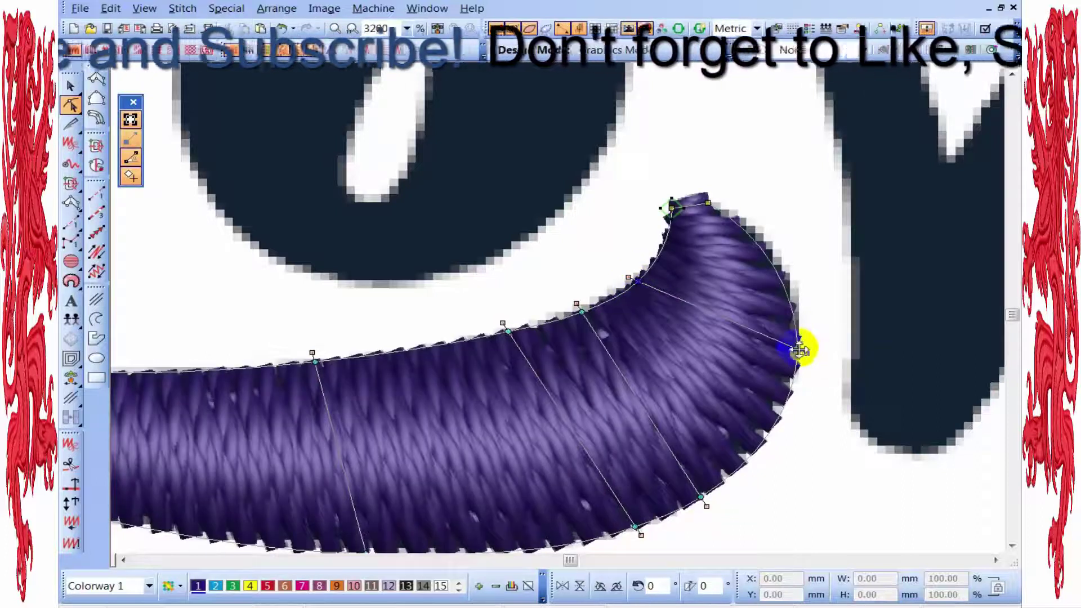
{"action": "left_click_drag", "start_coordinate": [799, 349], "coordinate": [801, 347]}
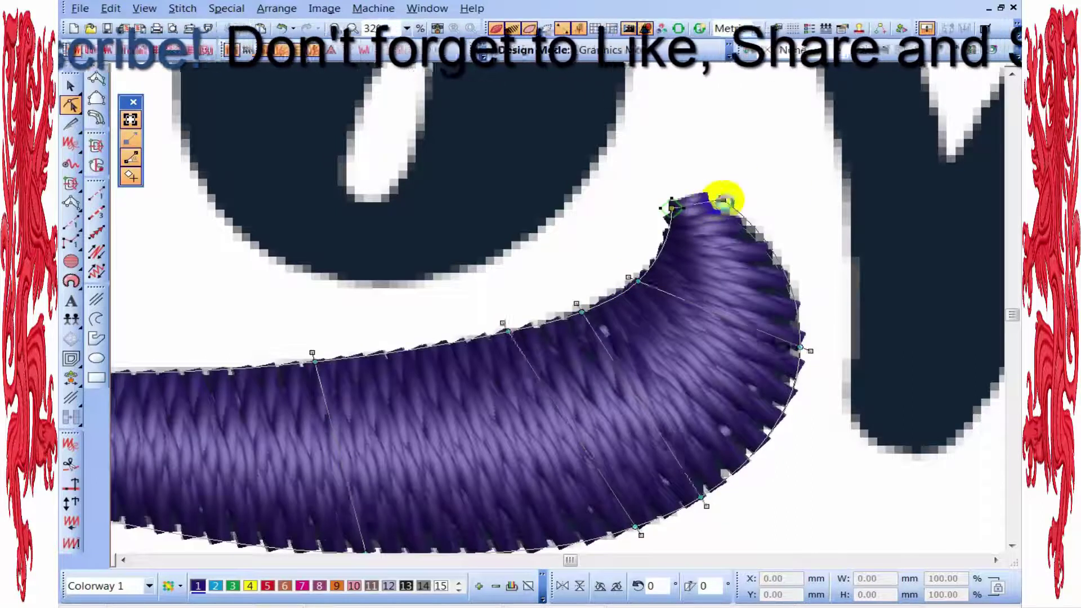
{"action": "left_click", "coordinate": [675, 208]}
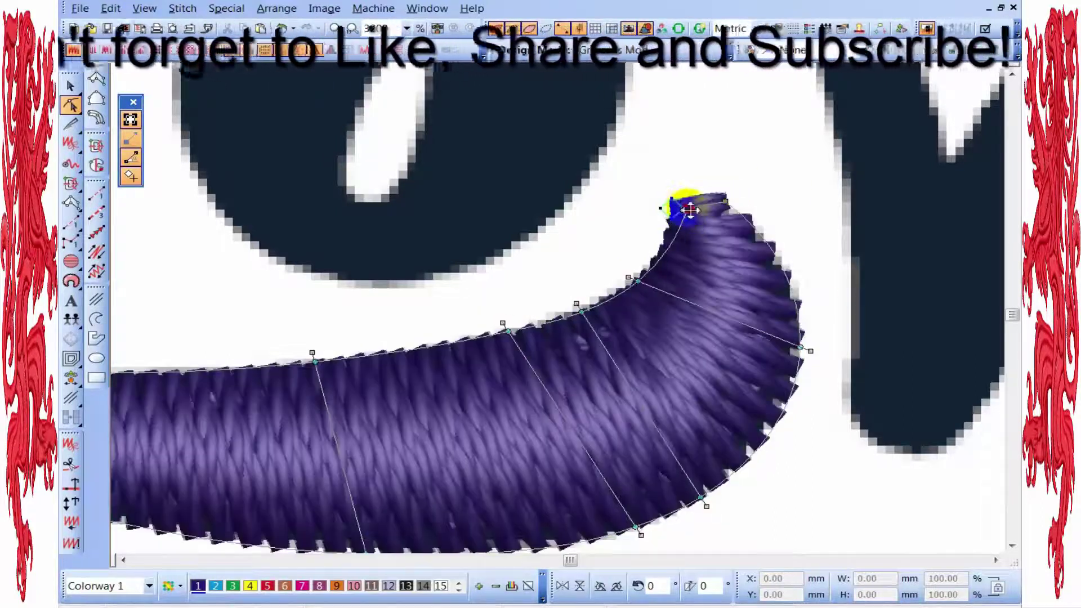
{"action": "left_click", "coordinate": [647, 290]}
{"action": "left_click", "coordinate": [508, 350]}
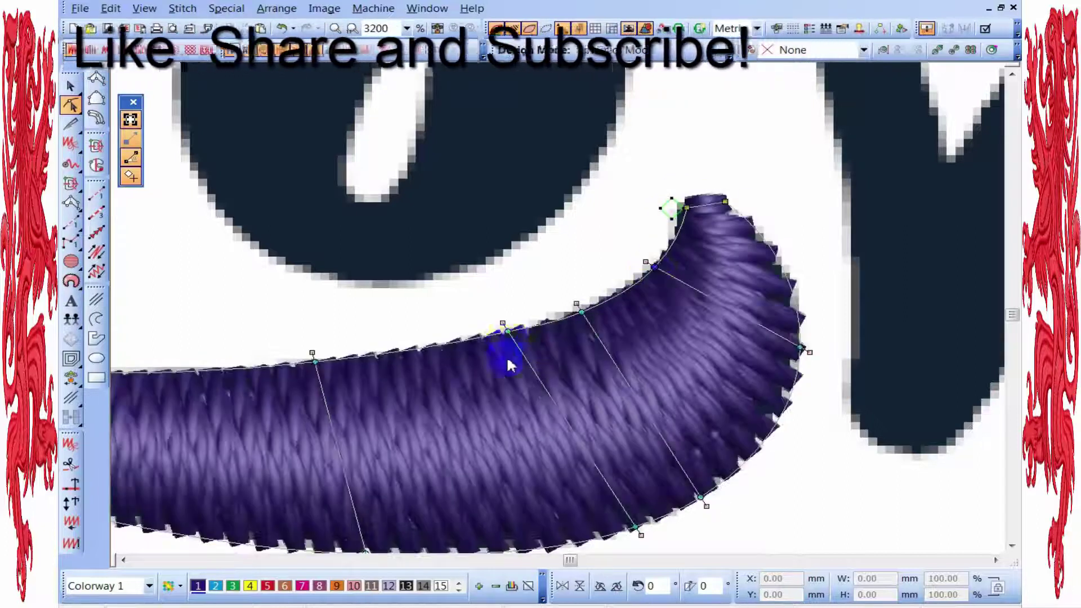
{"action": "left_click_drag", "start_coordinate": [581, 310], "coordinate": [573, 314]}
- Fine-tune the upper and lower nodes in the middle of the swoosh to follow the artwork's edges
{"action": "left_click_drag", "start_coordinate": [280, 412], "coordinate": [548, 306]}
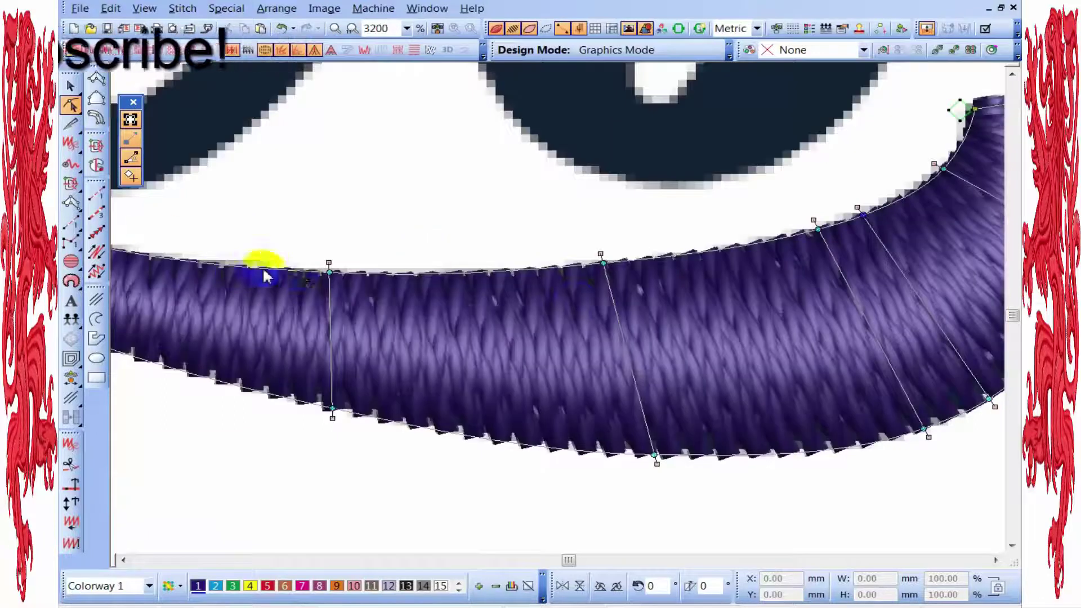
{"action": "left_click", "coordinate": [335, 276]}
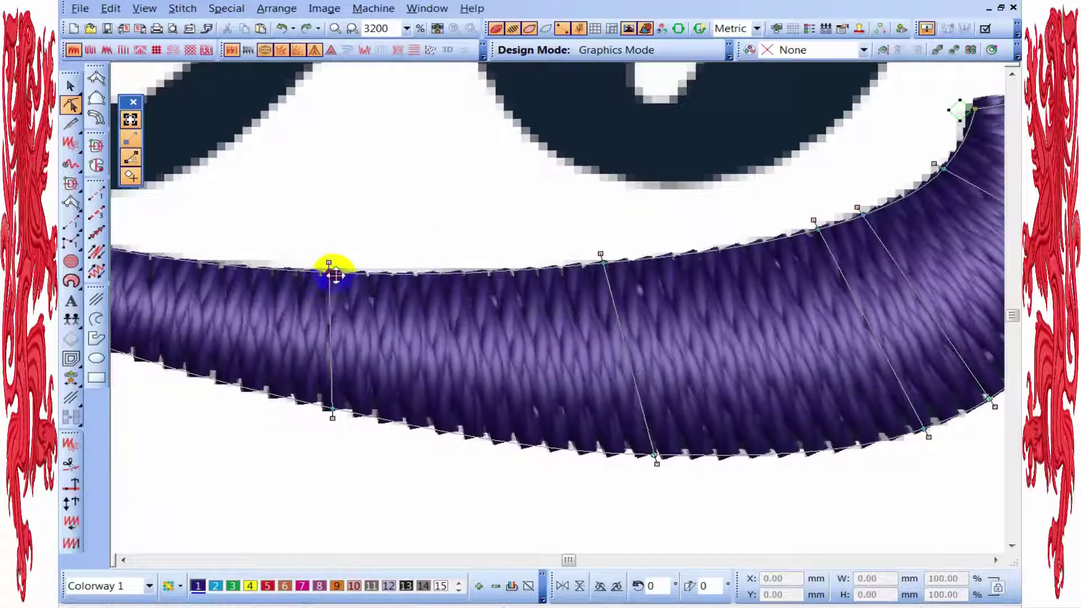
{"action": "left_click", "coordinate": [336, 410]}
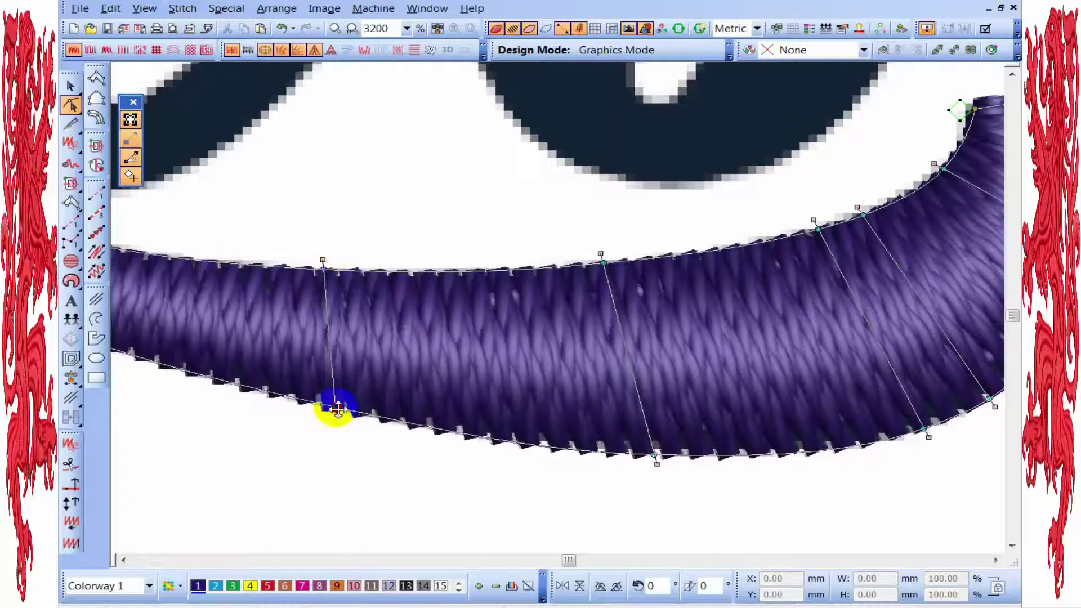
{"action": "left_click", "coordinate": [653, 456]}
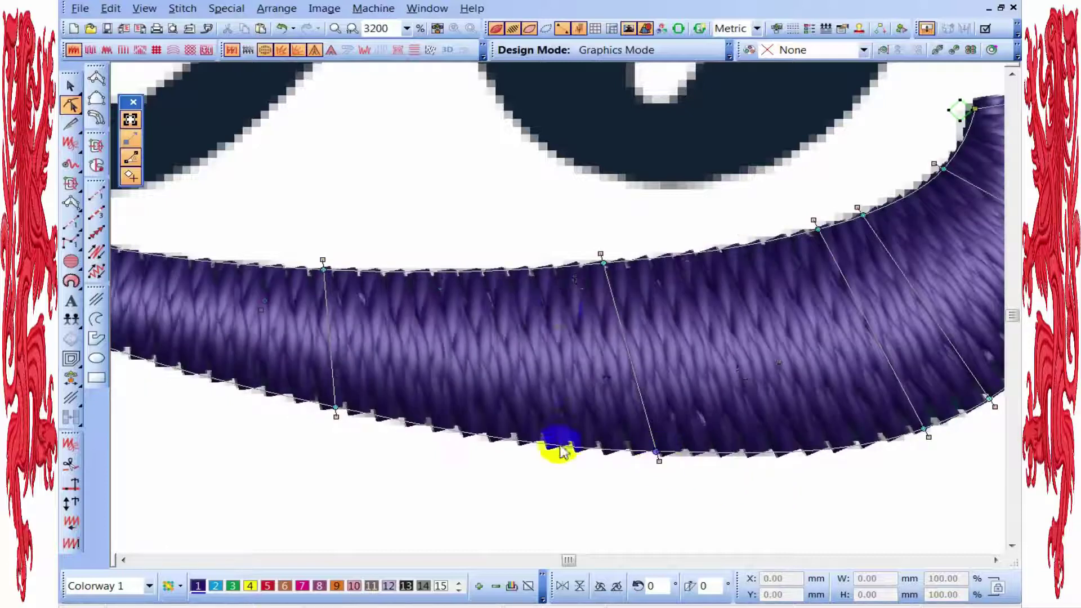
- Shift the upper and lower nodes near the swoosh's narrow left end to straighten the stitch angle
{"action": "scroll", "coordinate": [558, 301], "scroll_direction": "down", "scroll_amount": 2}
{"action": "scroll", "coordinate": [557, 301], "scroll_direction": "up", "scroll_amount": 3}
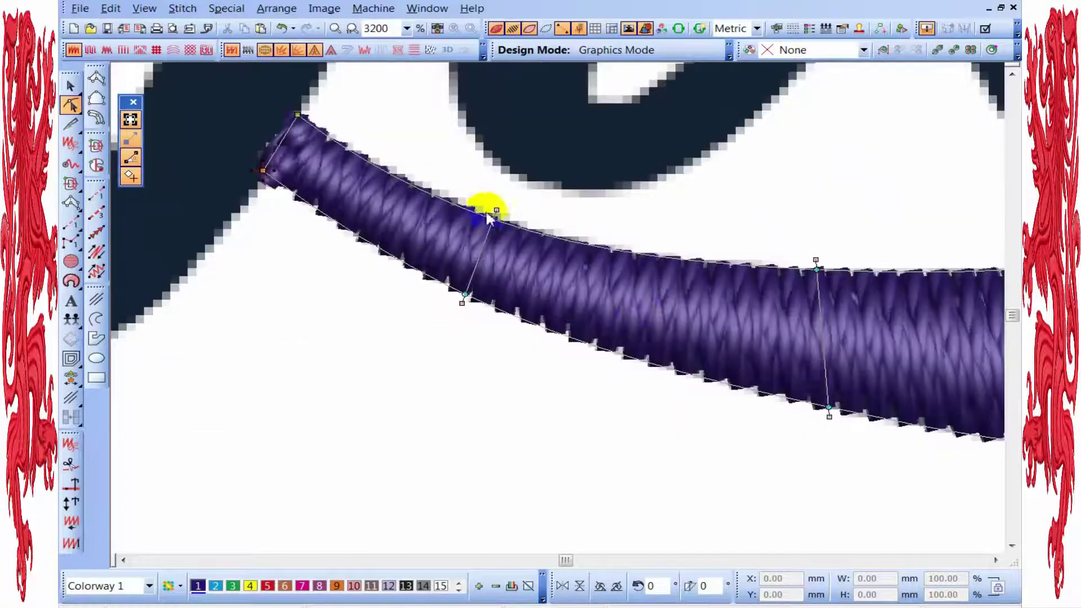
{"action": "left_click", "coordinate": [476, 210]}
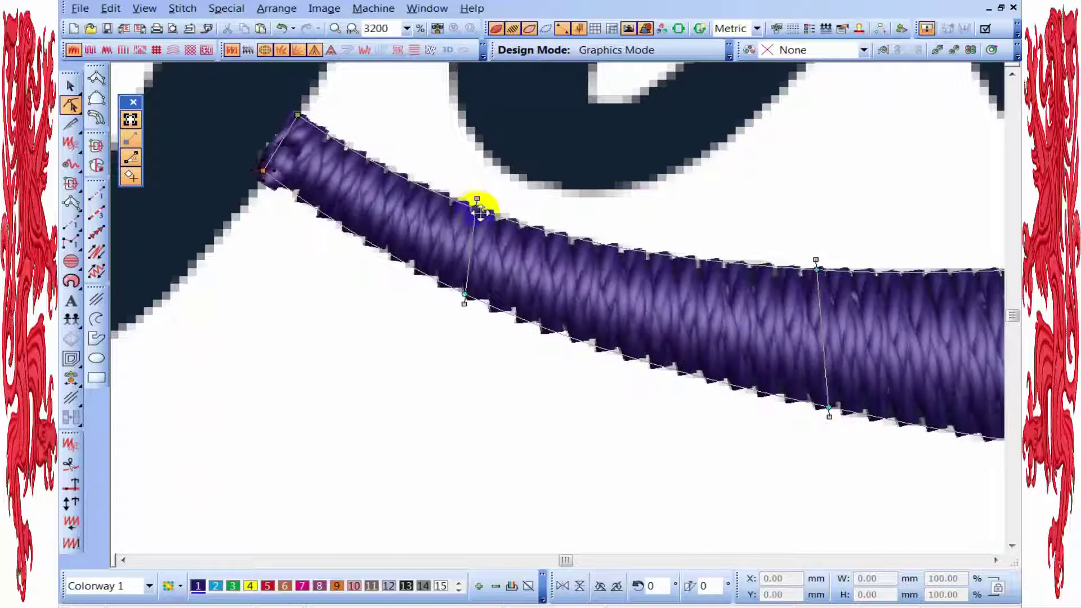
{"action": "left_click", "coordinate": [466, 295]}
{"action": "scroll", "coordinate": [513, 282], "scroll_direction": "down", "scroll_amount": 3}
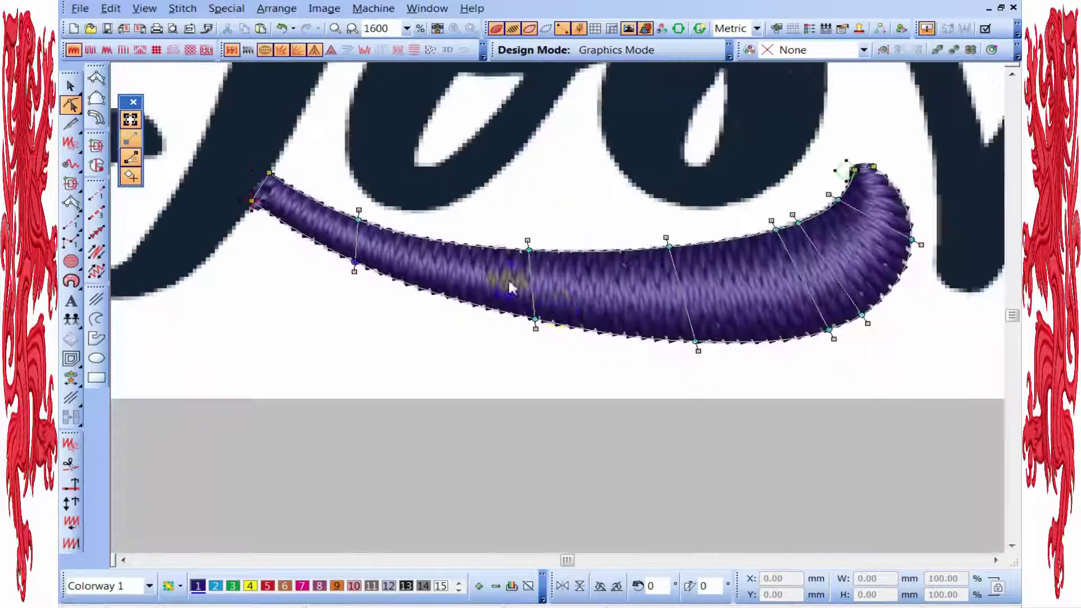
- Add a node pair between the narrow end and middle of the swoosh, align both edges with the artwork, and finish reshaping
{"action": "scroll", "coordinate": [591, 306], "scroll_direction": "up", "scroll_amount": 3}
{"action": "left_click", "coordinate": [456, 239]}
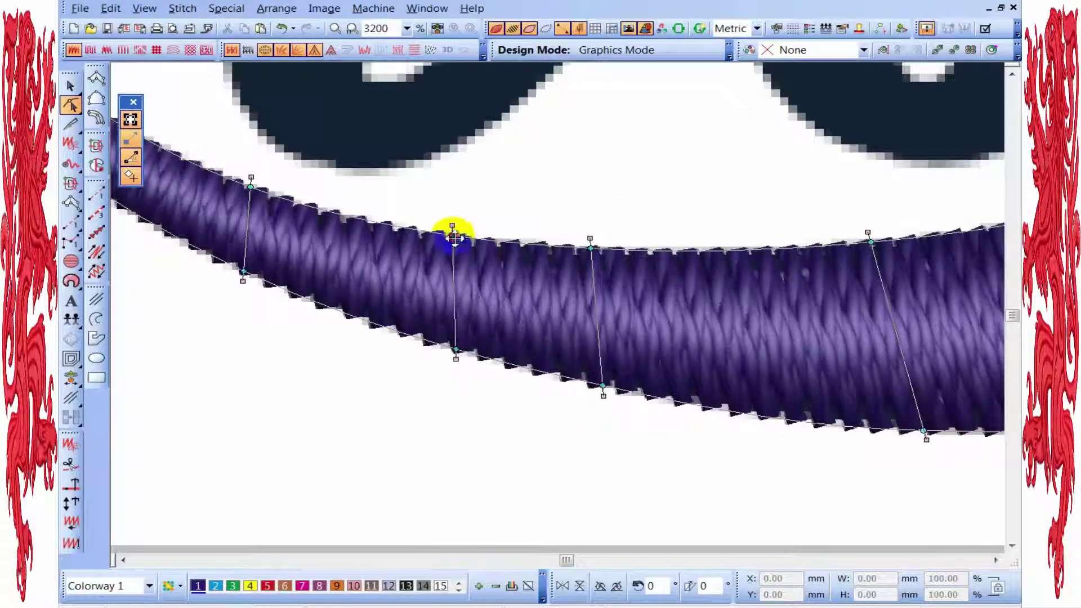
{"action": "left_click", "coordinate": [463, 360]}
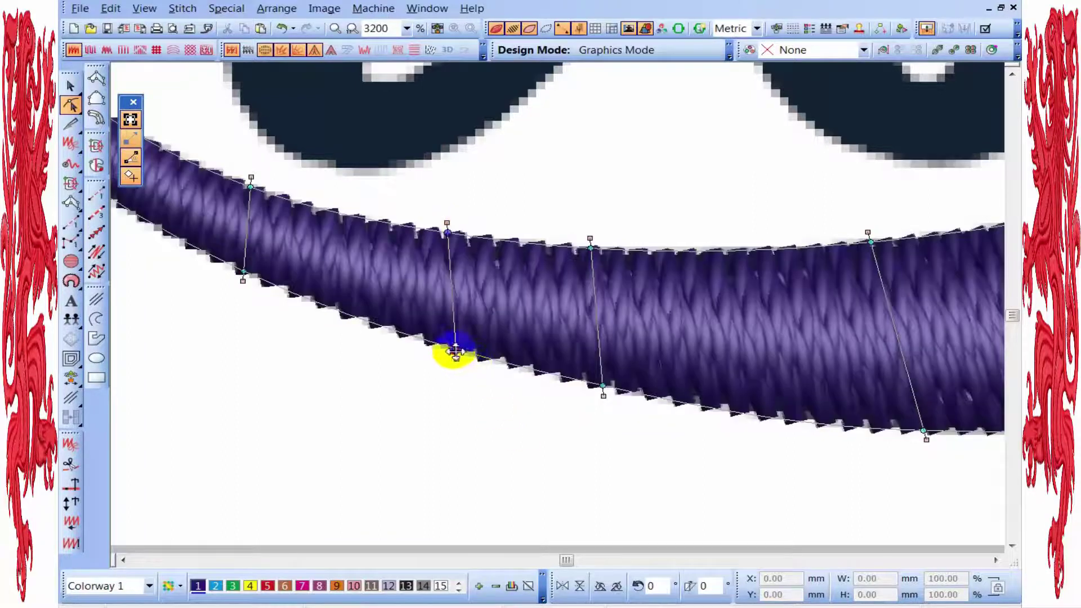
{"action": "left_click", "coordinate": [592, 387]}
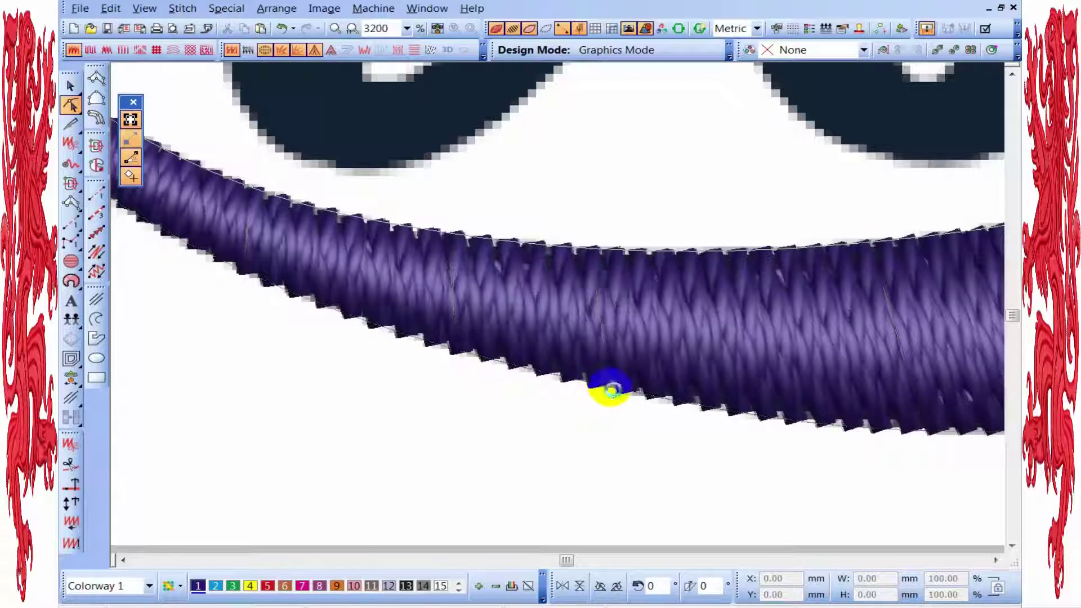
{"action": "scroll", "coordinate": [611, 383], "scroll_direction": "down", "scroll_amount": 2}
{"action": "scroll", "coordinate": [591, 343], "scroll_direction": "down", "scroll_amount": 1}
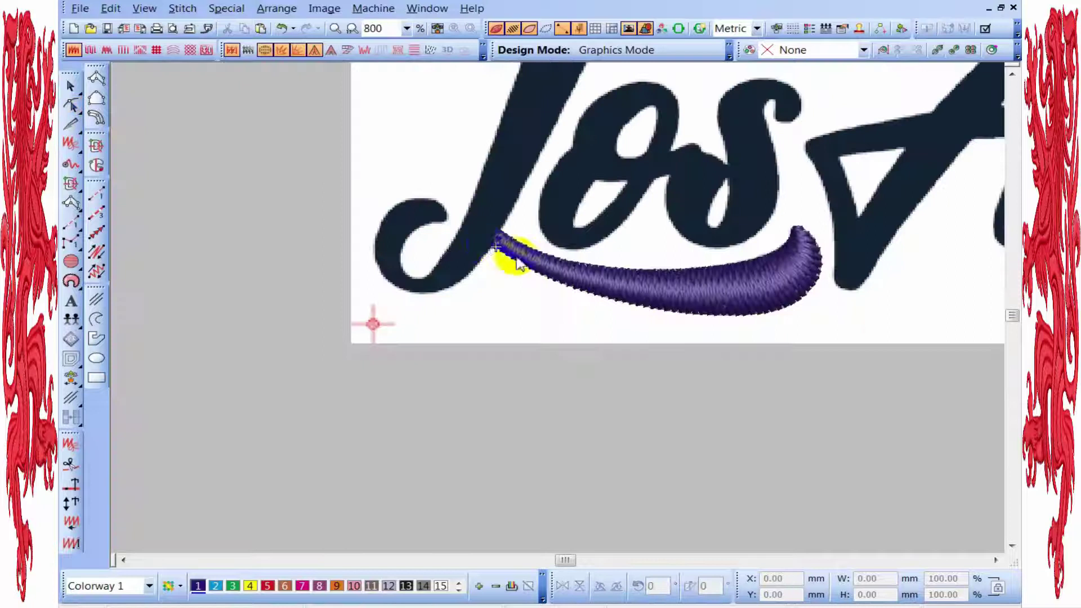
{"action": "scroll", "coordinate": [515, 265], "scroll_direction": "down", "scroll_amount": 1}
{"action": "scroll", "coordinate": [529, 273], "scroll_direction": "up", "scroll_amount": 1}
- Reselect the swoosh for reshaping and nudge the lower node of its central pair toward the bend
{"action": "left_click", "coordinate": [526, 256]}
{"action": "scroll", "coordinate": [524, 264], "scroll_direction": "up", "scroll_amount": 2}
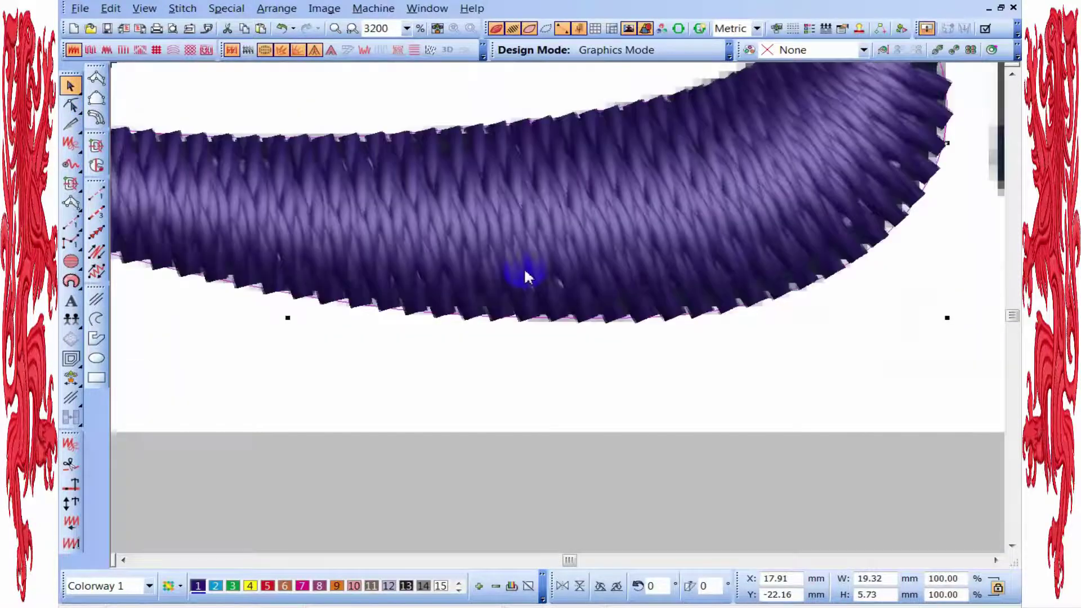
{"action": "key", "text": "h"}
{"action": "left_click", "coordinate": [461, 122]}
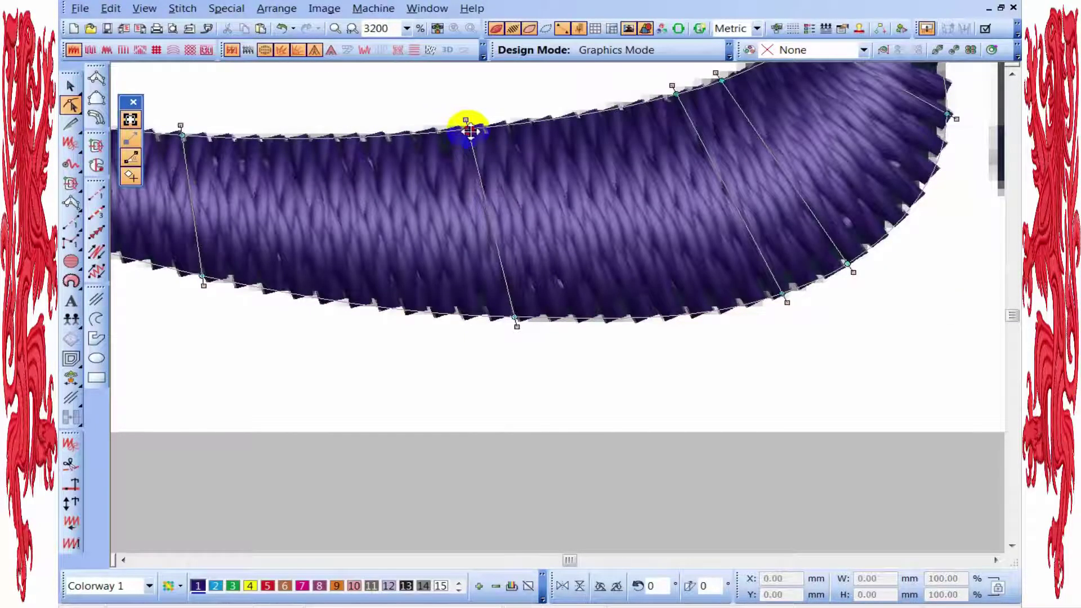
{"action": "left_click", "coordinate": [515, 319]}
{"action": "left_click", "coordinate": [489, 318]}
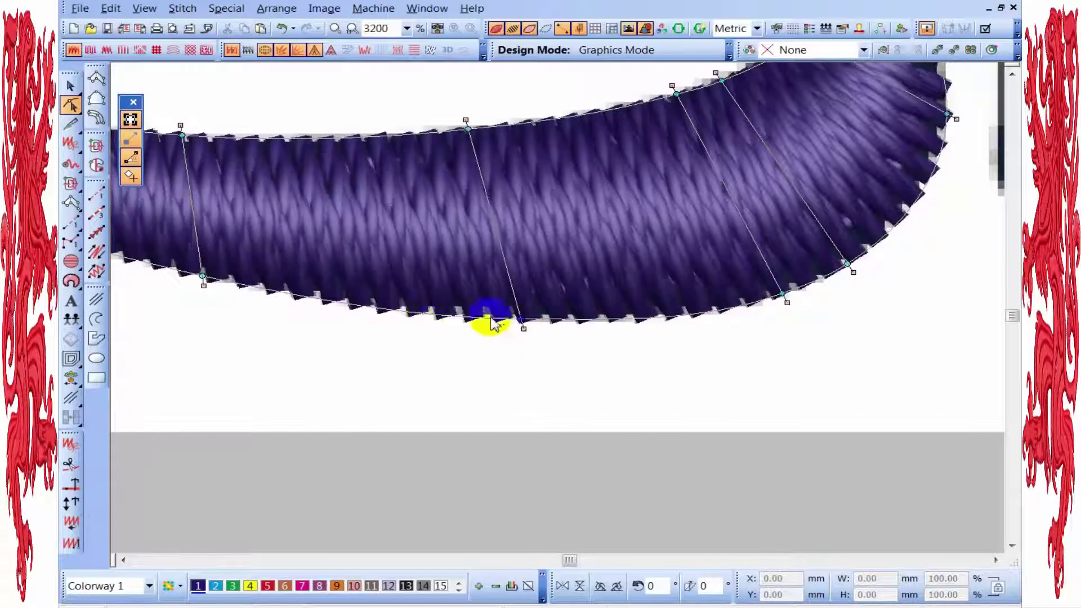
- Add two stitch-angle lines, one on each side of the swoosh's central node pair, and finish reshaping
{"action": "left_click", "coordinate": [424, 314], "text": "ctrl"}
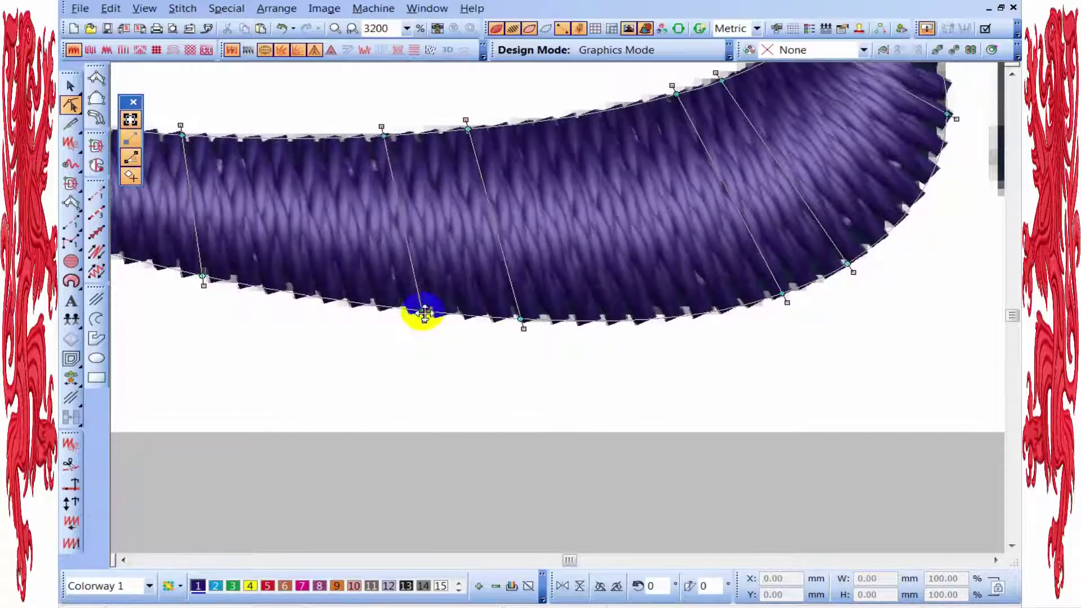
{"action": "left_click", "coordinate": [695, 316], "text": "ctrl"}
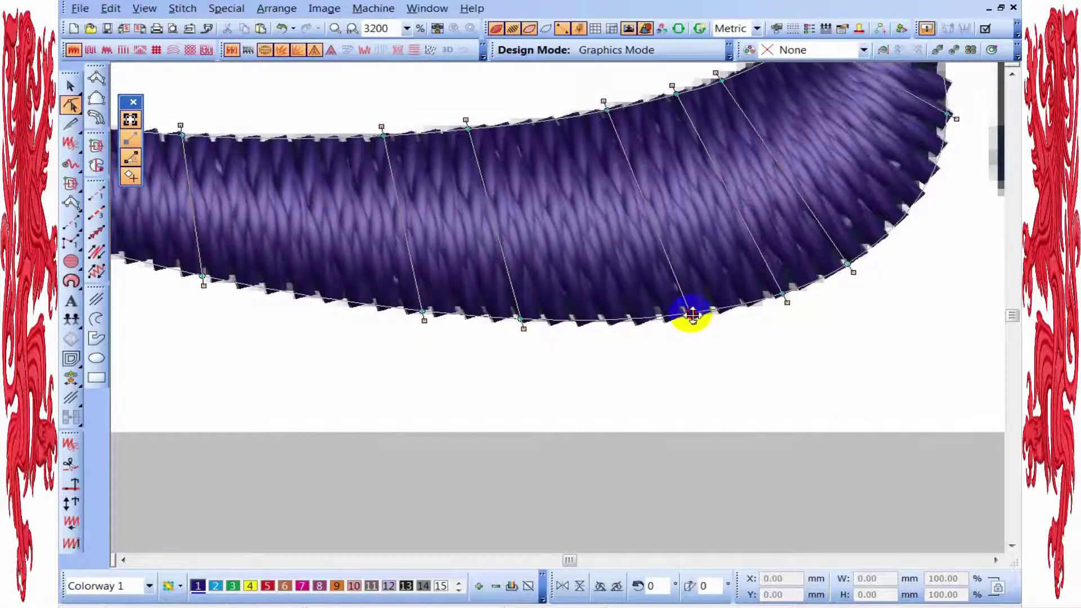
{"action": "key", "text": "shift+z"}
{"action": "key", "text": "Escape"}
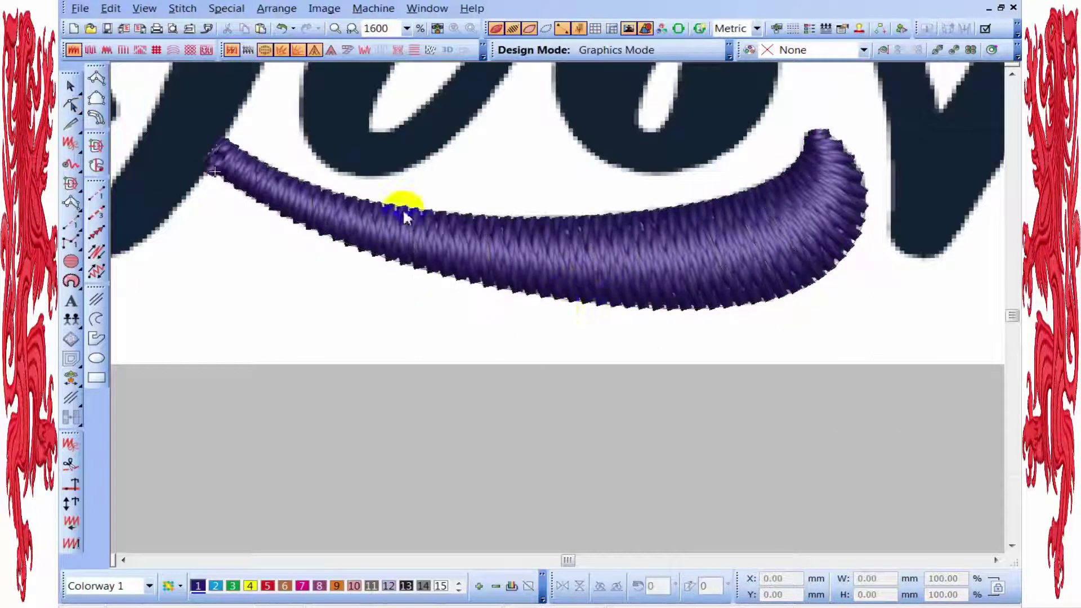
- Start a satin column at the tip of the letter L's upper hook with a node pair about 0.85 mm wide
{"action": "key", "text": "shift+z"}
{"action": "key", "text": "shift+z"}
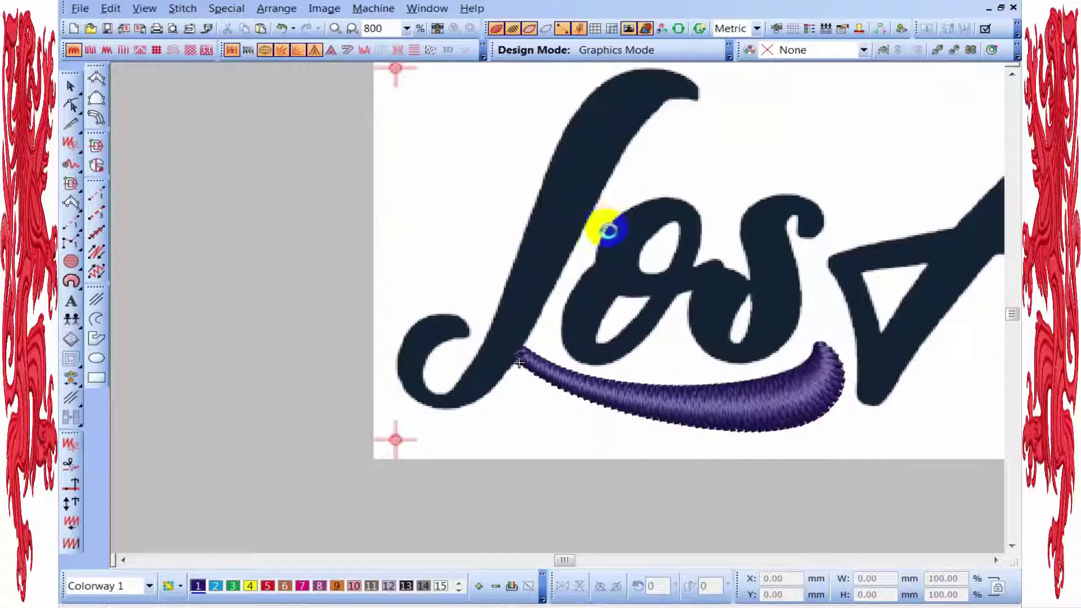
{"action": "key", "text": "shift+z"}
{"action": "left_click", "coordinate": [97, 77]}
{"action": "key", "text": "z"}
{"action": "key", "text": "z"}
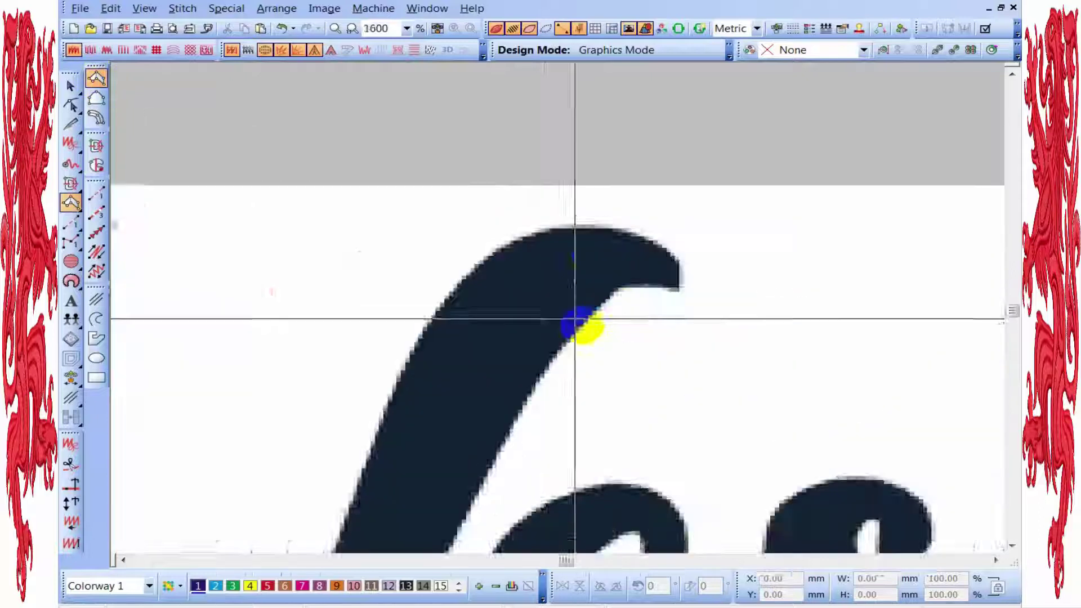
{"action": "key", "text": "shift+z"}
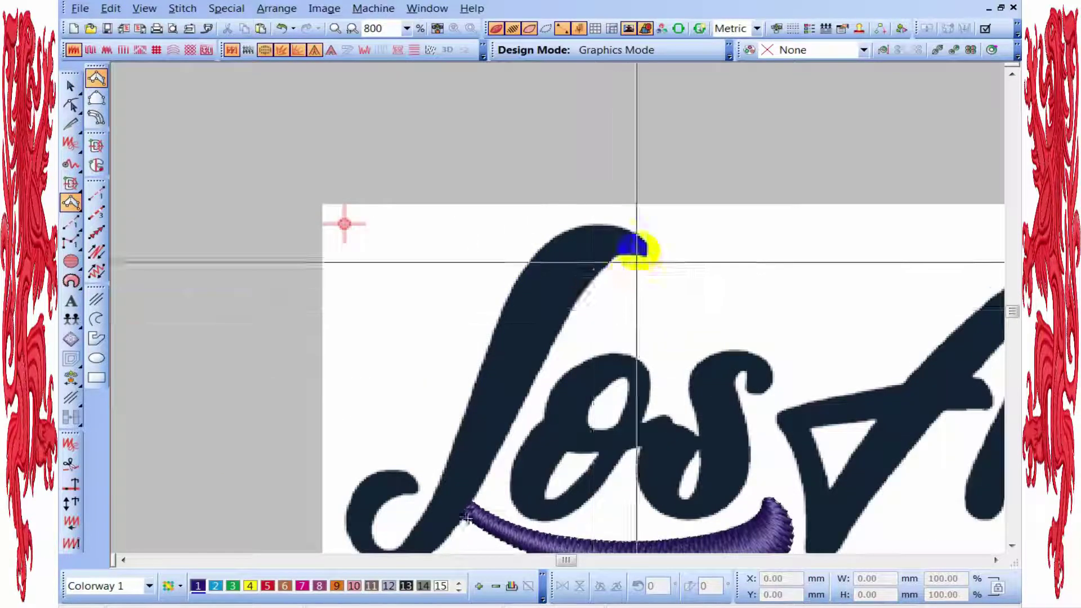
{"action": "key", "text": "z"}
{"action": "key", "text": "z"}
{"action": "left_click", "coordinate": [539, 294]}
{"action": "left_click", "coordinate": [546, 243]}
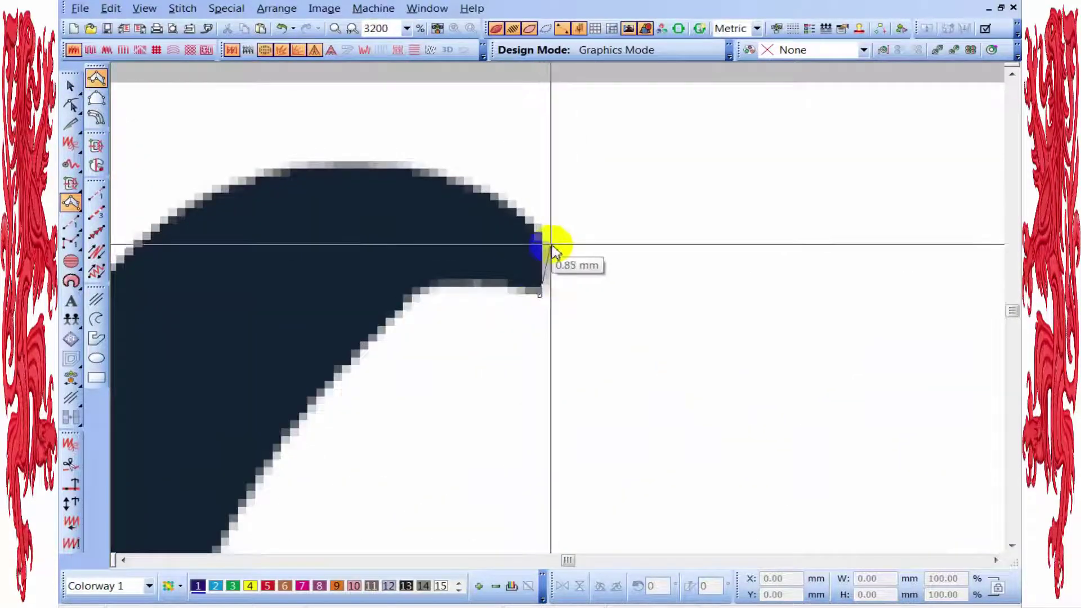
- Continue the column around the L's upper hook with three node pairs, using curve points on the inner edge's first two
{"action": "right_click", "coordinate": [456, 284]}
{"action": "left_click", "coordinate": [447, 175]}
{"action": "right_click", "coordinate": [402, 313]}
{"action": "left_click", "coordinate": [229, 181]}
{"action": "left_click", "coordinate": [515, 385]}
{"action": "left_click", "coordinate": [279, 280]}
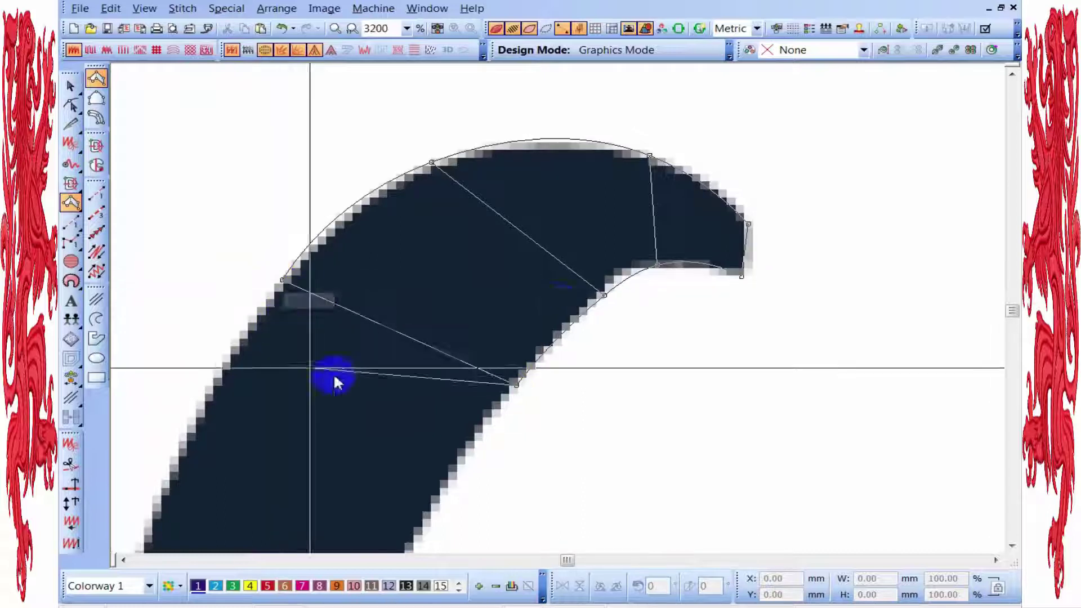
- Extend the satin column from the hook onto the L's upper stem with a node pair on its edges
{"action": "key", "text": "shift+z"}
{"action": "key", "text": "z"}
{"action": "left_click", "coordinate": [505, 415]}
{"action": "left_click", "coordinate": [273, 344]}
- Extend the satin column down the L's stem with two node pairs, the first about 2.5 mm wide and the second where the swoosh joins
{"action": "key", "text": "shift+z"}
{"action": "key", "text": "z"}
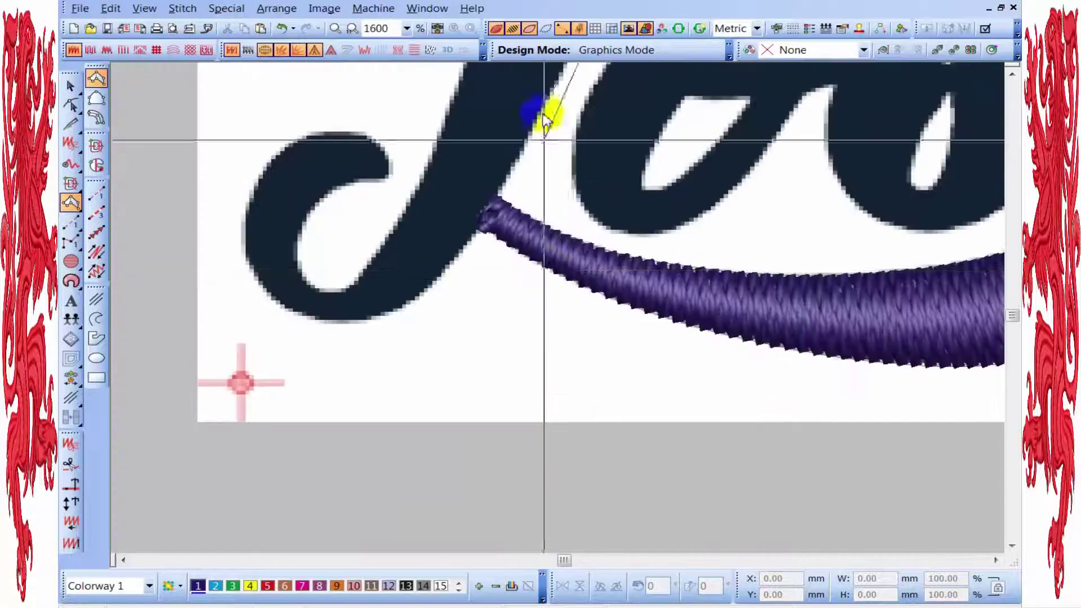
{"action": "scroll", "coordinate": [553, 309], "scroll_direction": "up", "scroll_amount": 3}
{"action": "left_click", "coordinate": [562, 299]}
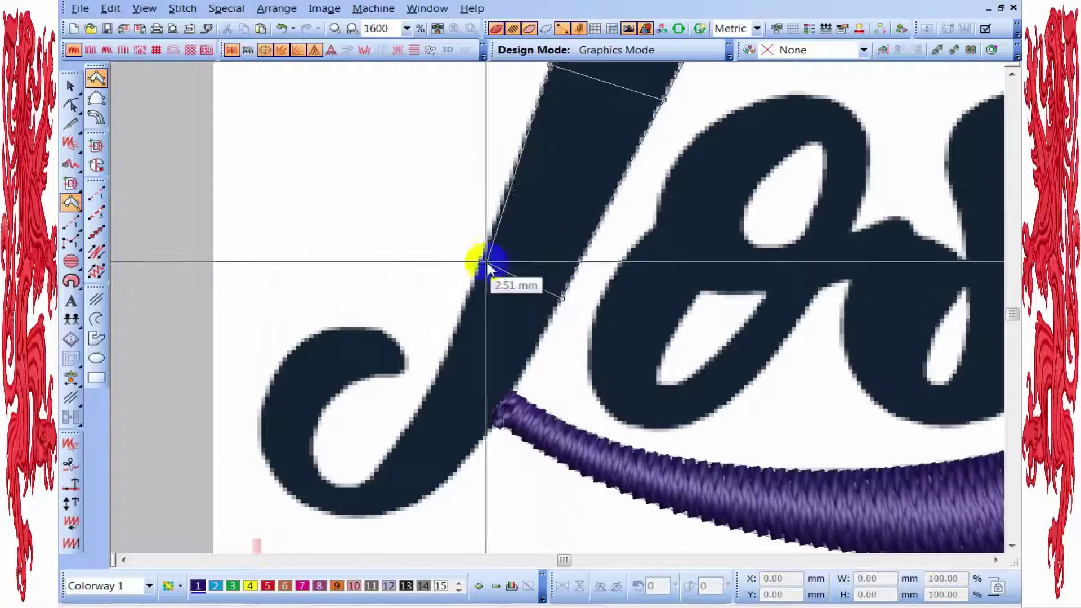
{"action": "left_click", "coordinate": [481, 263]}
{"action": "left_click", "coordinate": [501, 406]}
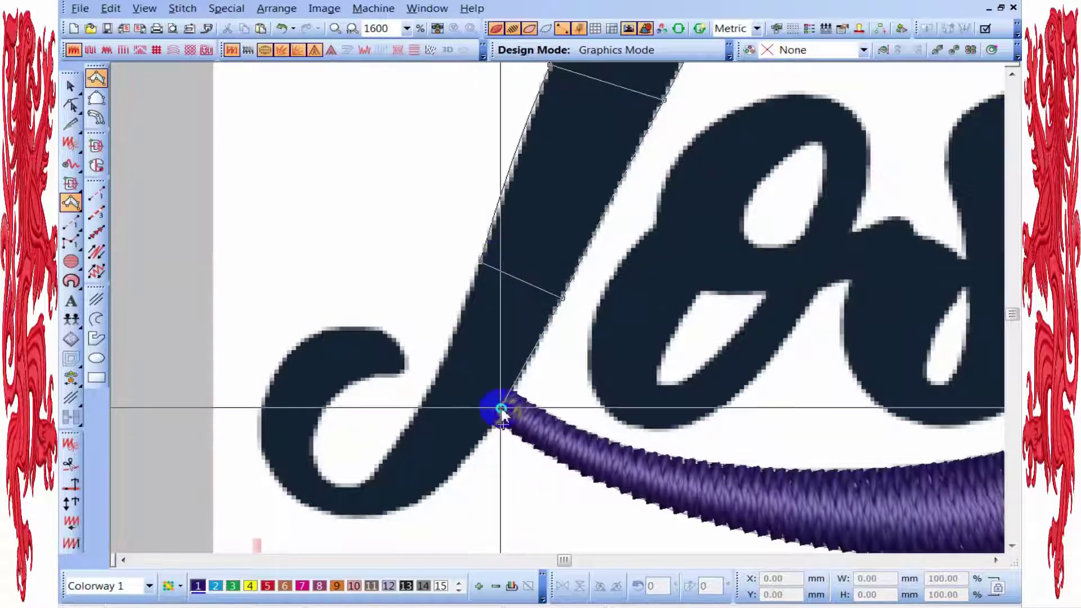
{"action": "left_click", "coordinate": [440, 373]}
- Continue the column into the L's lower bend with two node pairs, the second about 1.47 mm wide
{"action": "key", "text": "shift+z"}
{"action": "key", "text": "z"}
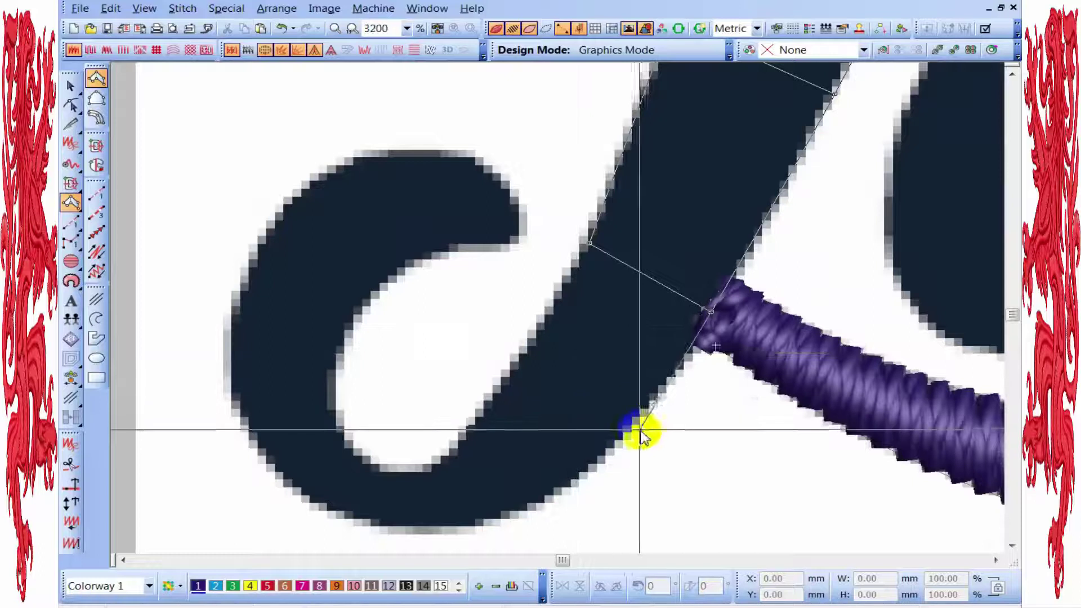
{"action": "left_click", "coordinate": [608, 457]}
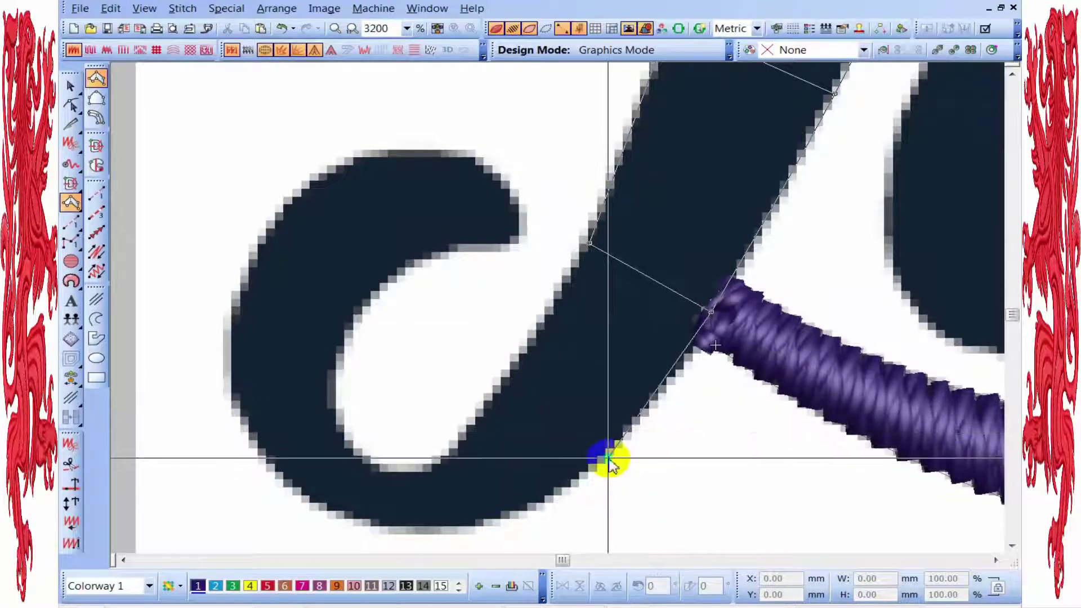
{"action": "left_click", "coordinate": [507, 367]}
{"action": "left_click", "coordinate": [510, 418]}
{"action": "left_click", "coordinate": [485, 336]}
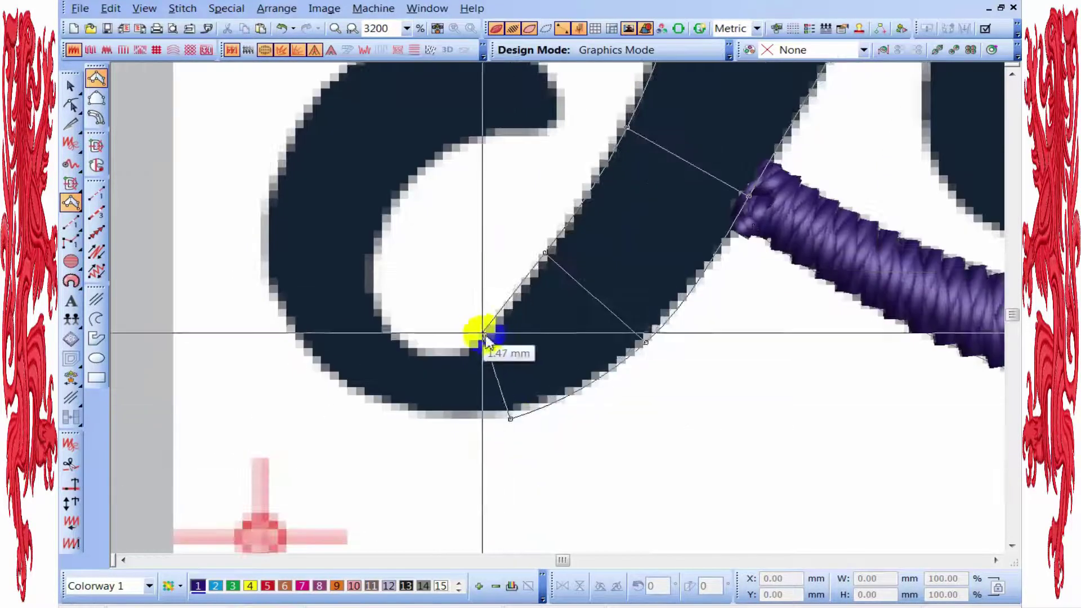
- Carry the column around the bottom and left side of the L's lower loop with three node pairs
{"action": "left_click", "coordinate": [388, 412]}
{"action": "left_click", "coordinate": [420, 352]}
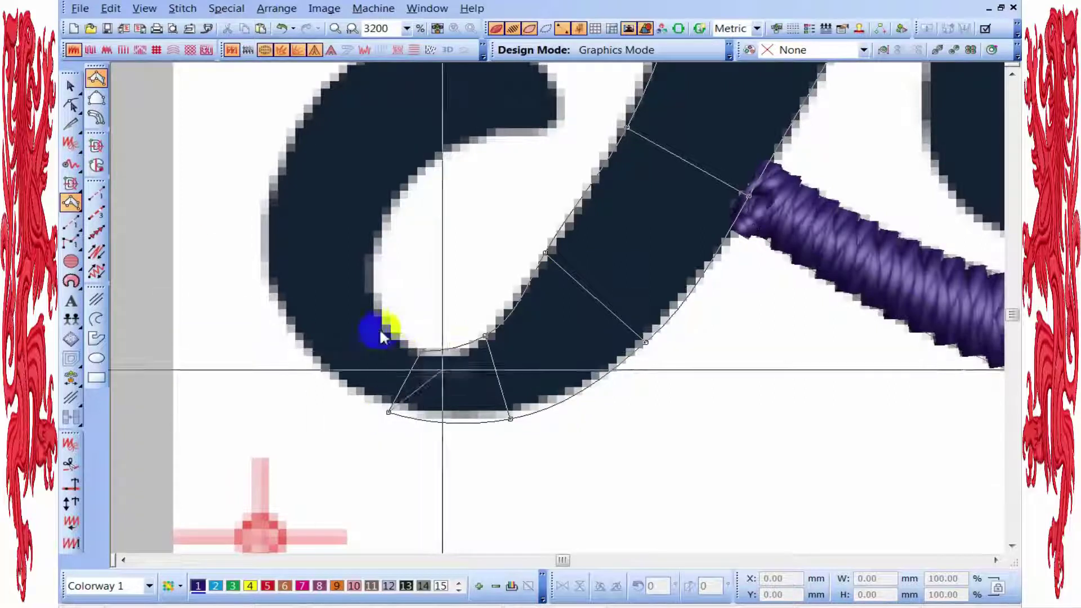
{"action": "left_click", "coordinate": [270, 284]}
{"action": "left_click", "coordinate": [373, 279]}
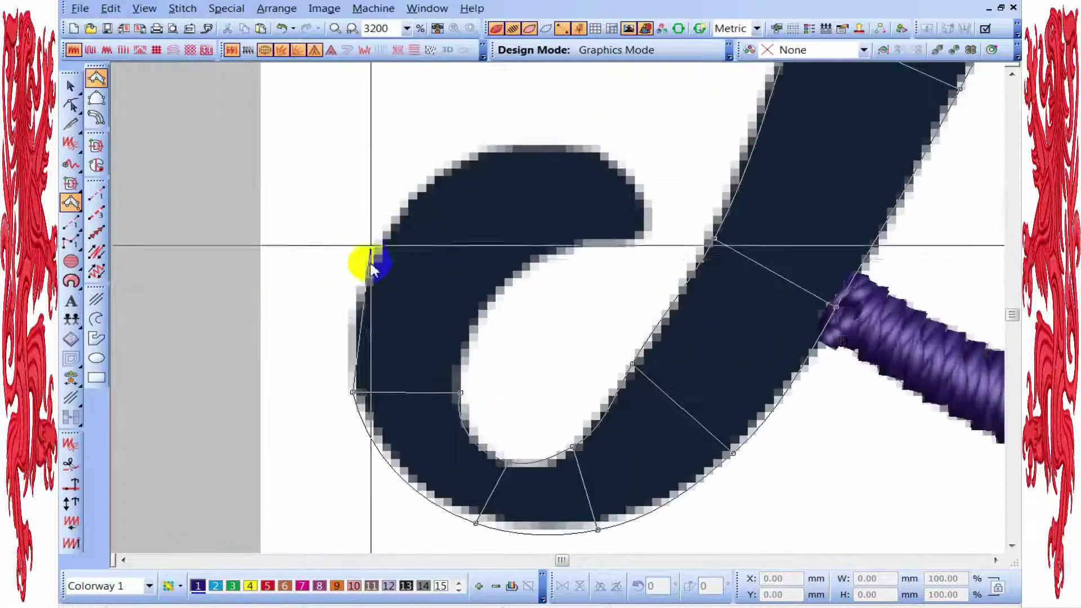
{"action": "left_click", "coordinate": [372, 259]}
{"action": "left_click", "coordinate": [476, 309]}
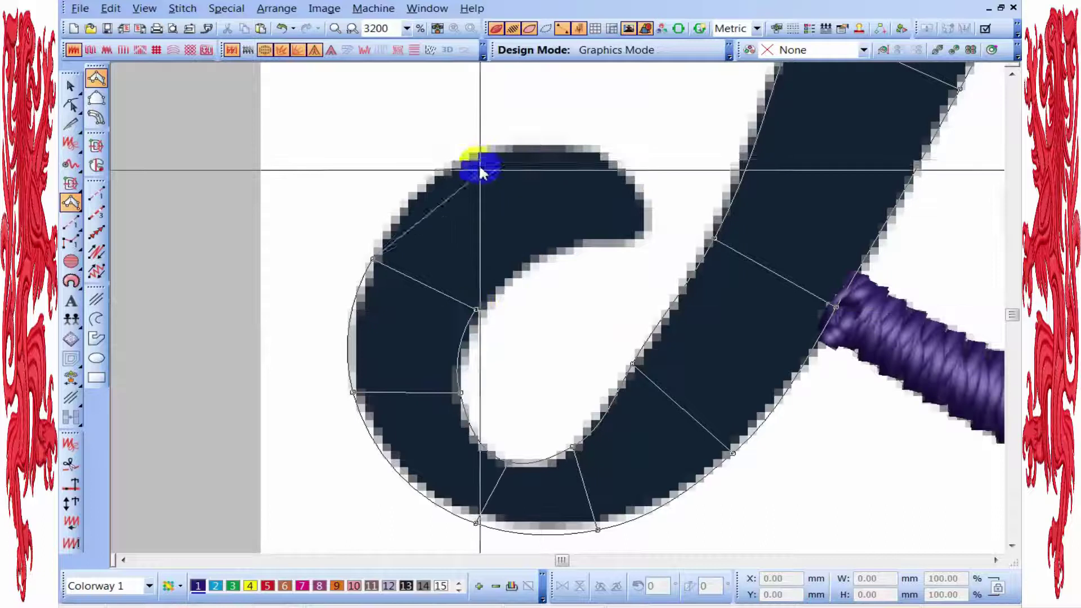
- Place node pairs over the lower curl to its tip and finish the satin column to generate its stitches
{"action": "left_click", "coordinate": [467, 160]}
{"action": "left_click", "coordinate": [531, 258]}
{"action": "left_click", "coordinate": [575, 151]}
{"action": "left_click", "coordinate": [575, 246]}
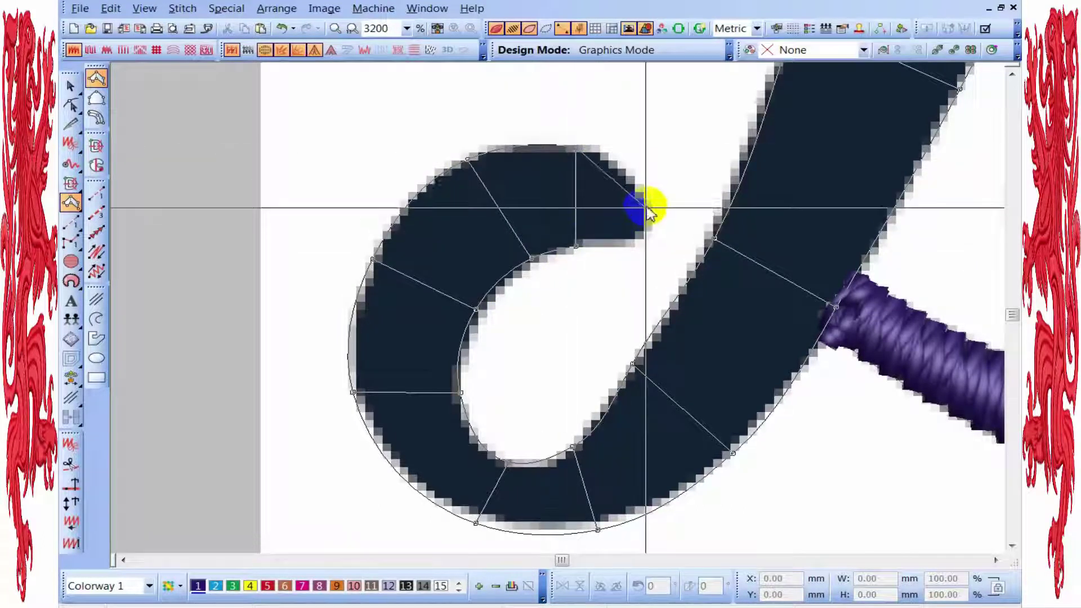
{"action": "key", "text": "Return"}
{"action": "scroll", "coordinate": [555, 285], "scroll_direction": "down", "scroll_amount": 2}
{"action": "scroll", "coordinate": [554, 285], "scroll_direction": "up", "scroll_amount": 2}
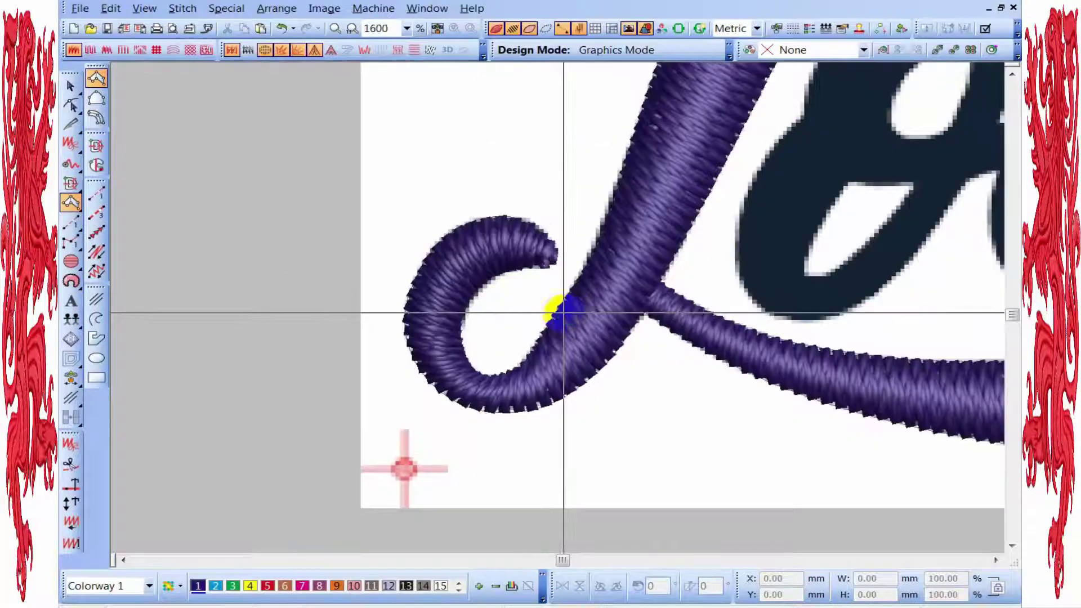
- Reshape the L column and add a stitch-angle line on the stem side of the lower loop's bend
{"action": "scroll", "coordinate": [574, 386], "scroll_direction": "down", "scroll_amount": 1}
{"action": "key", "text": "h"}
{"action": "scroll", "coordinate": [575, 386], "scroll_direction": "up", "scroll_amount": 2}
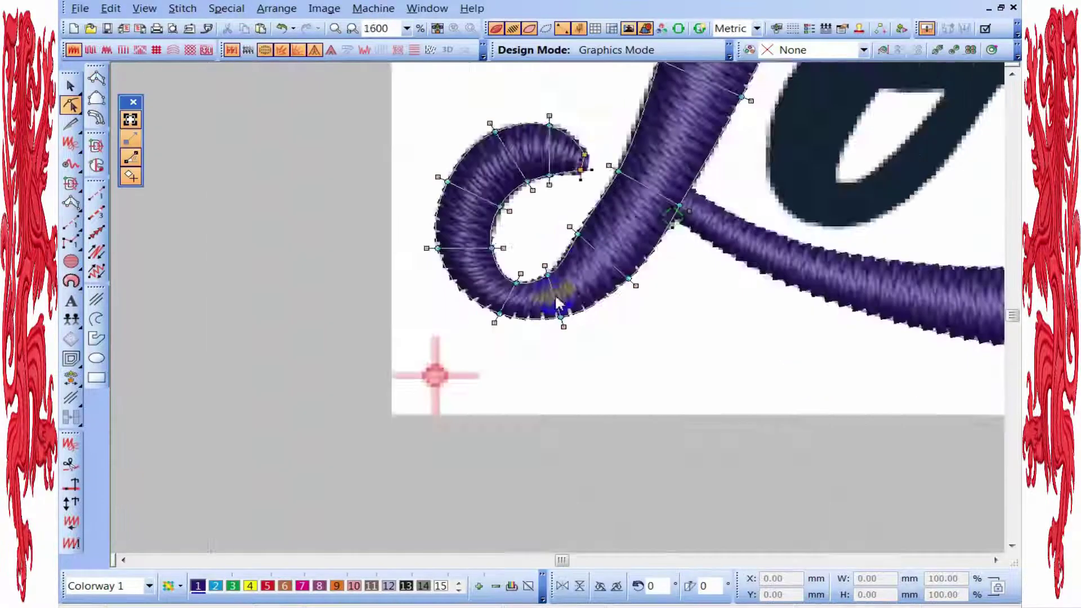
{"action": "left_click_drag", "start_coordinate": [389, 201], "coordinate": [385, 183]}
{"action": "left_click", "coordinate": [518, 174]}
{"action": "left_click_drag", "start_coordinate": [639, 170], "coordinate": [539, 310]}
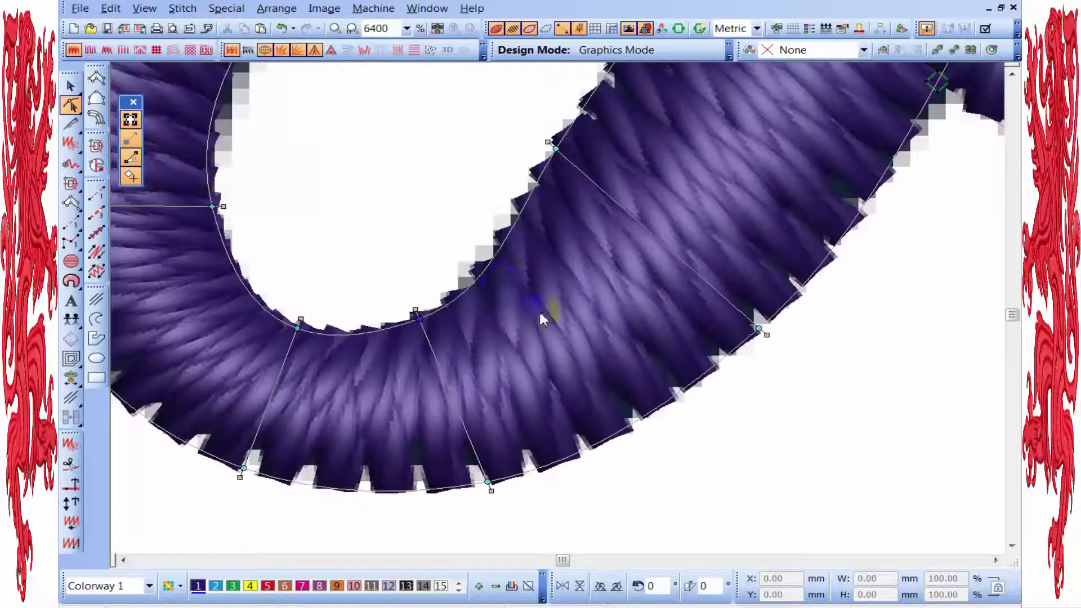
{"action": "left_click_drag", "start_coordinate": [487, 274], "coordinate": [473, 276]}
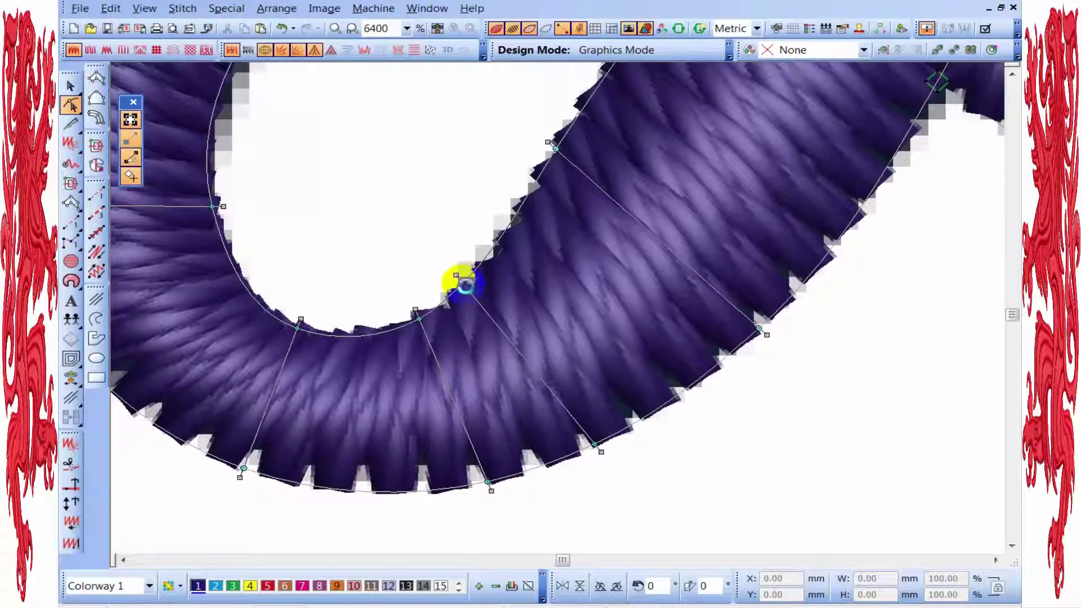
- Add another stitch-angle line on the lower-left part of the L's bottom loop
{"action": "scroll", "coordinate": [394, 321], "scroll_direction": "down", "scroll_amount": 1}
{"action": "scroll", "coordinate": [559, 289], "scroll_direction": "up", "scroll_amount": 1}
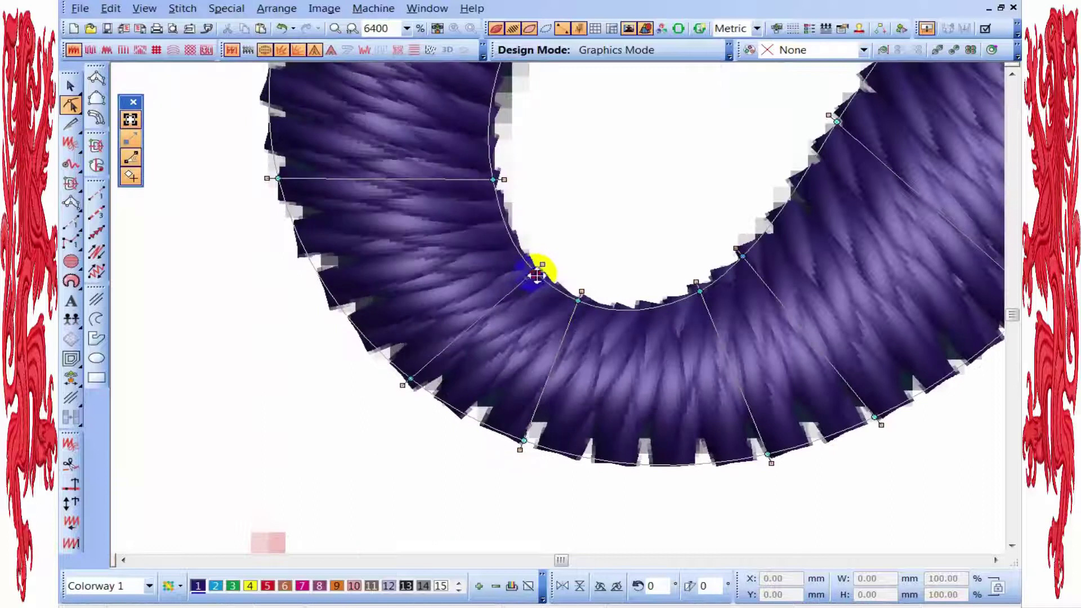
{"action": "scroll", "coordinate": [532, 270], "scroll_direction": "down", "scroll_amount": 1}
{"action": "scroll", "coordinate": [560, 301], "scroll_direction": "up", "scroll_amount": 1}
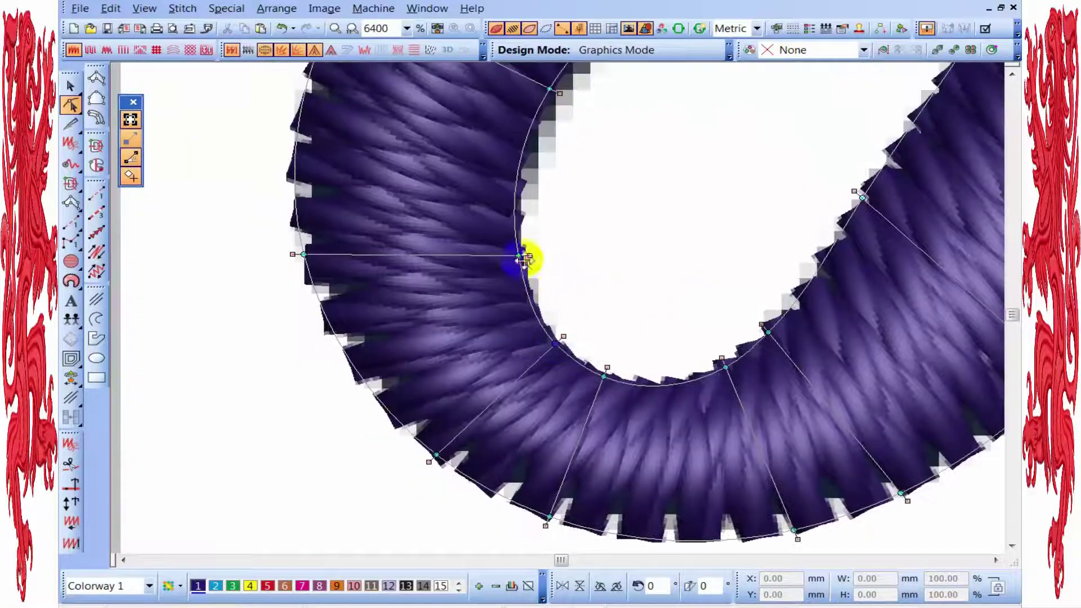
- Adjust nodes on both edges of the L's lower curl and the stem's left edge near the swoosh to fit the artwork
{"action": "scroll", "coordinate": [529, 254], "scroll_direction": "down", "scroll_amount": 2}
{"action": "scroll", "coordinate": [574, 270], "scroll_direction": "up", "scroll_amount": 1}
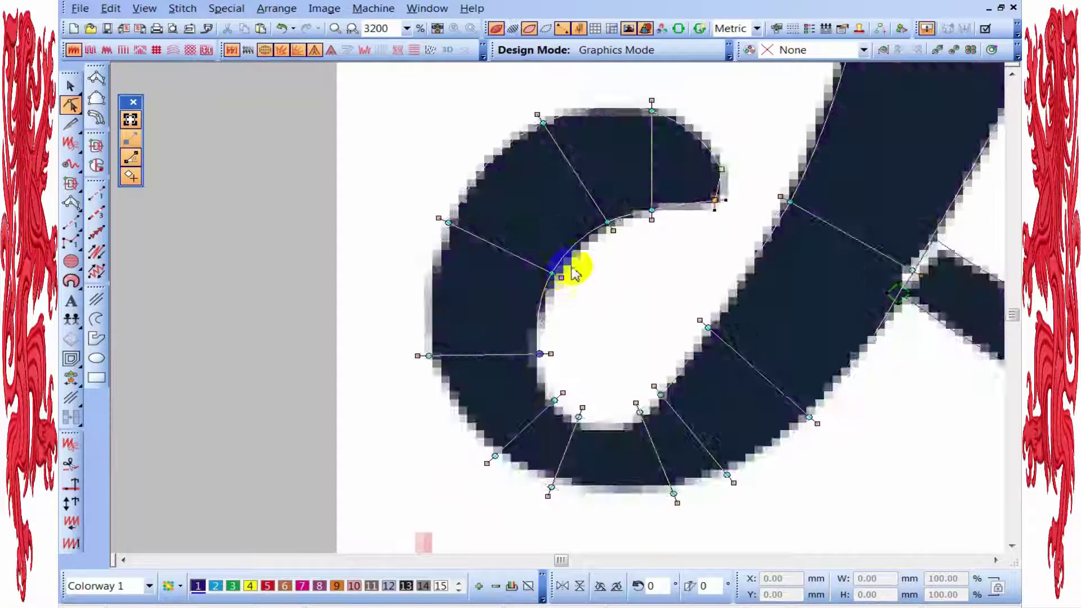
{"action": "left_click", "coordinate": [444, 216]}
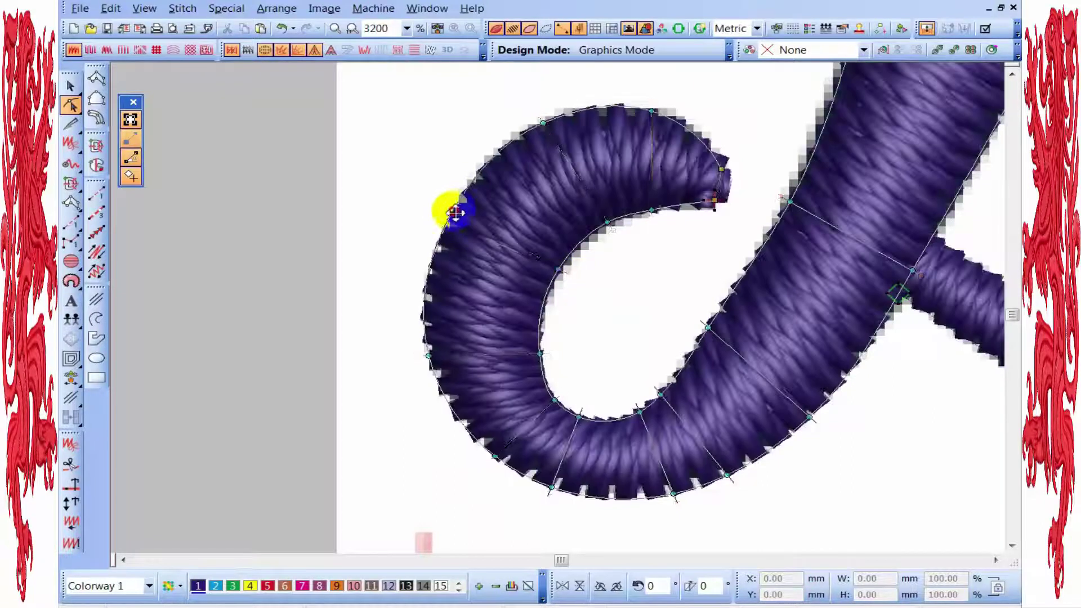
{"action": "scroll", "coordinate": [457, 210], "scroll_direction": "down", "scroll_amount": 1}
{"action": "scroll", "coordinate": [678, 202], "scroll_direction": "up", "scroll_amount": 1}
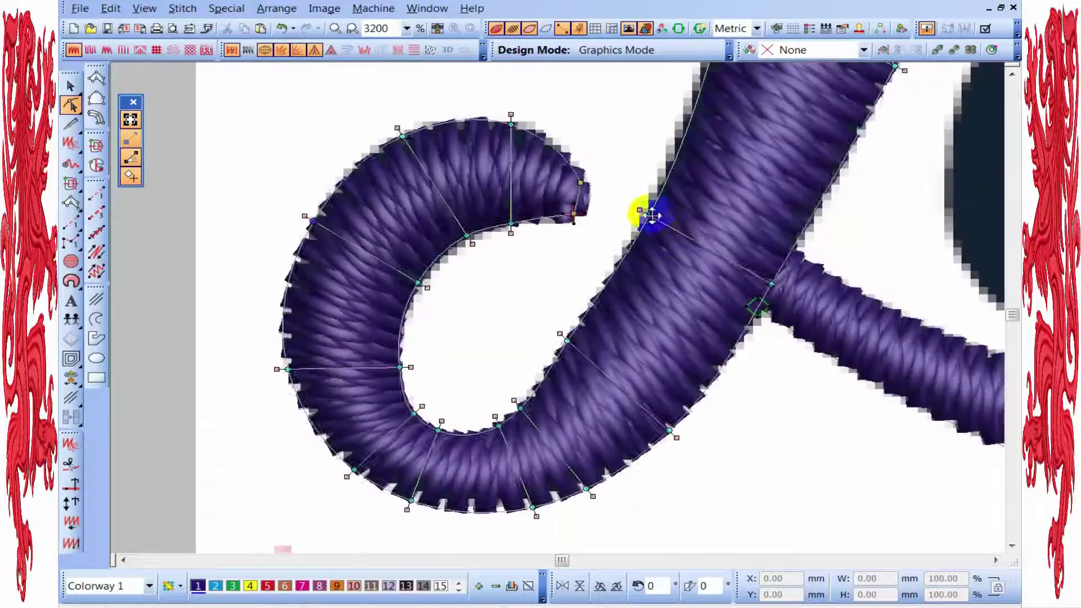
{"action": "scroll", "coordinate": [586, 394], "scroll_direction": "down", "scroll_amount": 1}
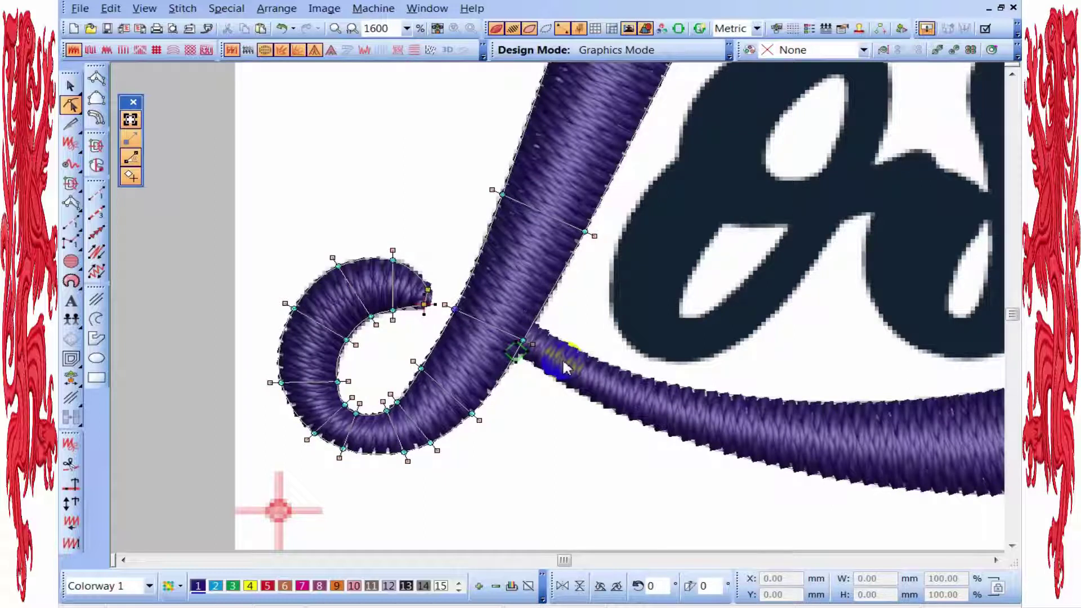
- Adjust the node on the right edge of the L's stem at its middle stitch-angle line
{"action": "left_click", "coordinate": [559, 332]}
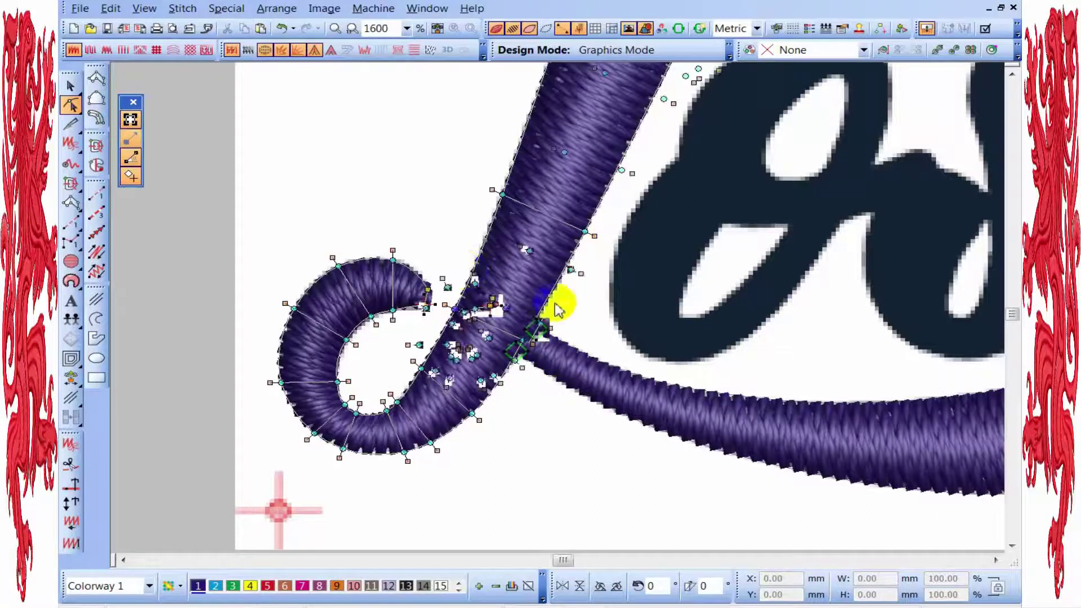
{"action": "scroll", "coordinate": [557, 309], "scroll_direction": "down", "scroll_amount": 3}
{"action": "scroll", "coordinate": [555, 306], "scroll_direction": "up", "scroll_amount": 1}
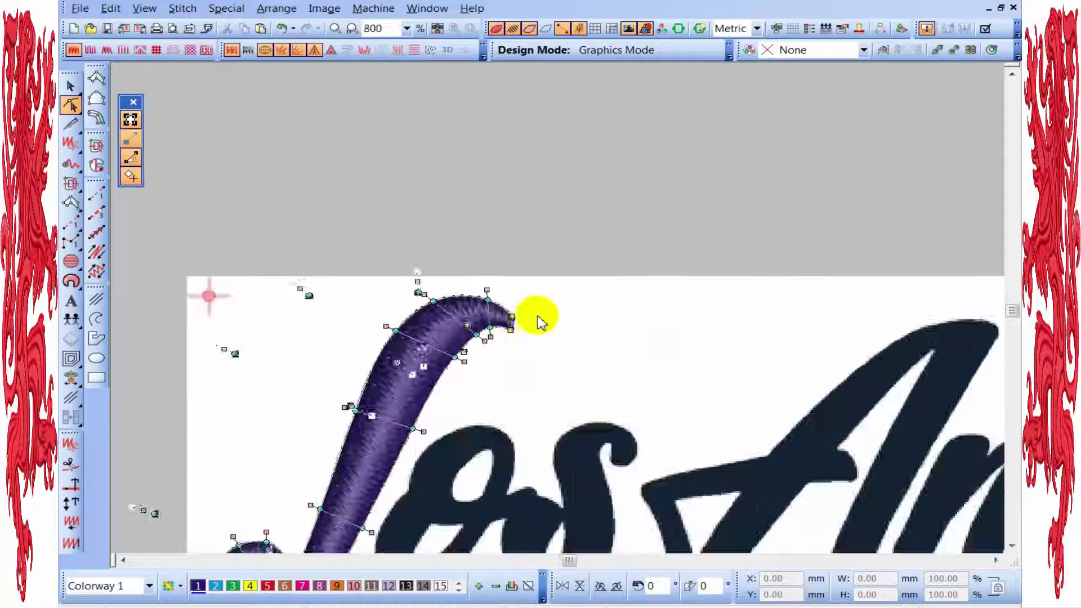
{"action": "scroll", "coordinate": [539, 321], "scroll_direction": "down", "scroll_amount": 1}
{"action": "scroll", "coordinate": [535, 259], "scroll_direction": "up", "scroll_amount": 3}
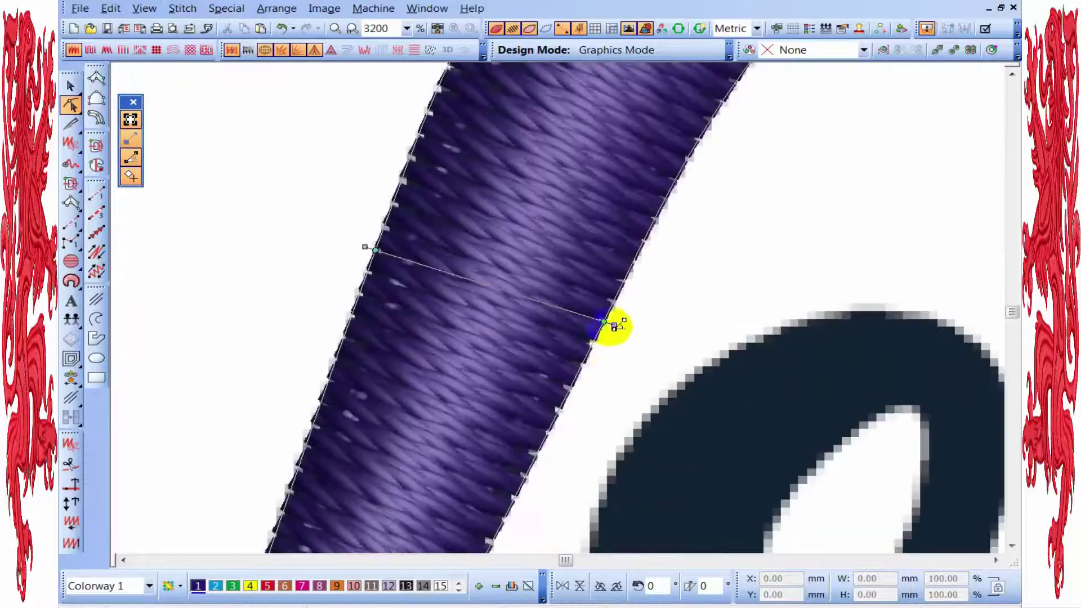
{"action": "scroll", "coordinate": [596, 343], "scroll_direction": "down", "scroll_amount": 2}
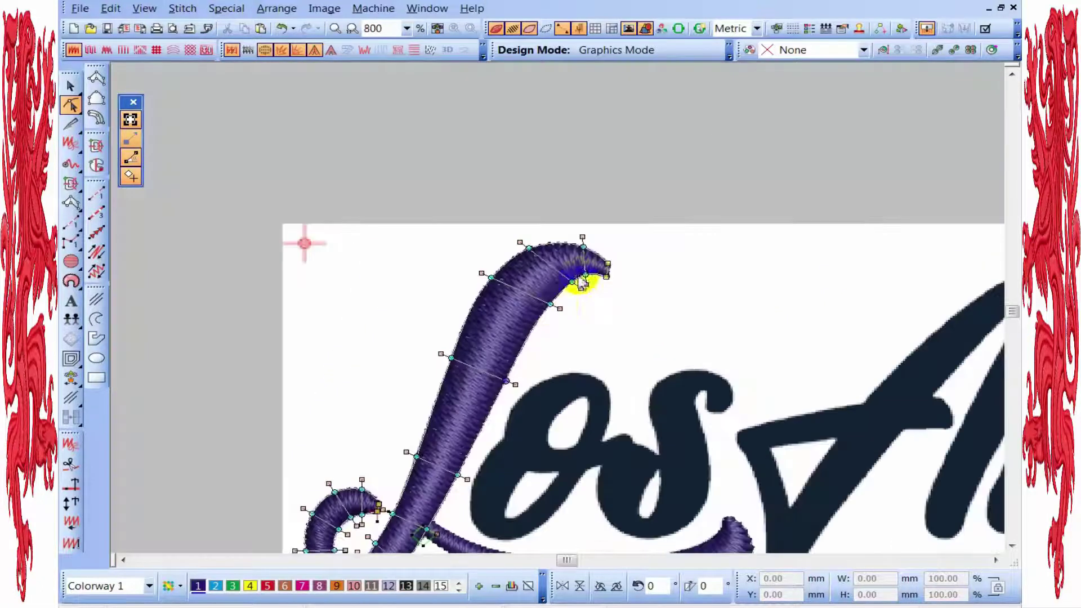
- Move the two lower inner-edge nodes of the L's upper hook down along the edge to tilt their stitch angles
{"action": "scroll", "coordinate": [564, 345], "scroll_direction": "up", "scroll_amount": 2}
{"action": "scroll", "coordinate": [556, 303], "scroll_direction": "down", "scroll_amount": 1}
{"action": "scroll", "coordinate": [541, 306], "scroll_direction": "up", "scroll_amount": 1}
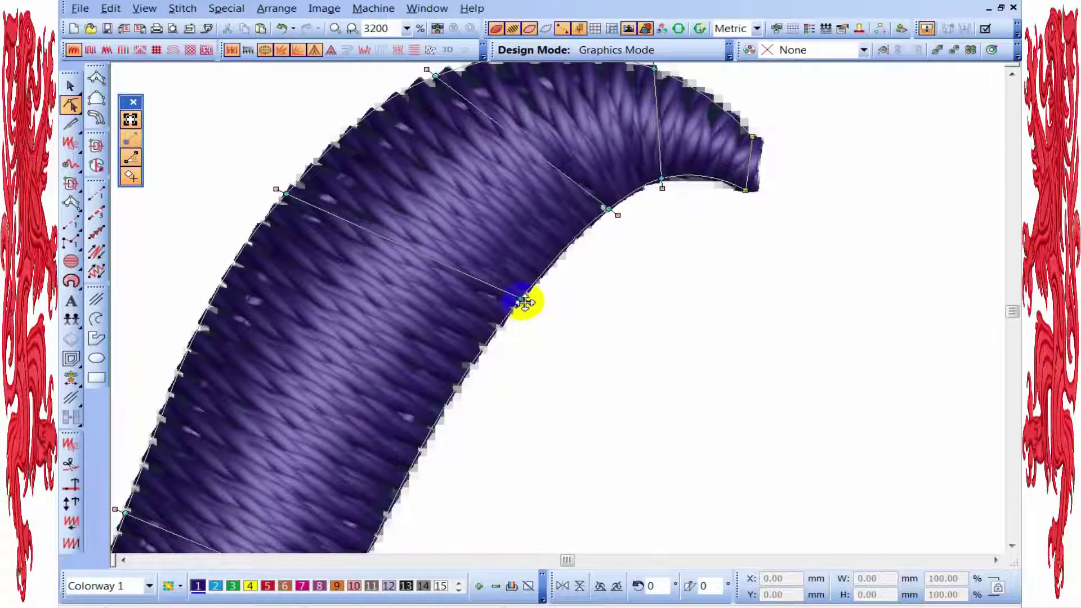
{"action": "left_click", "coordinate": [499, 334]}
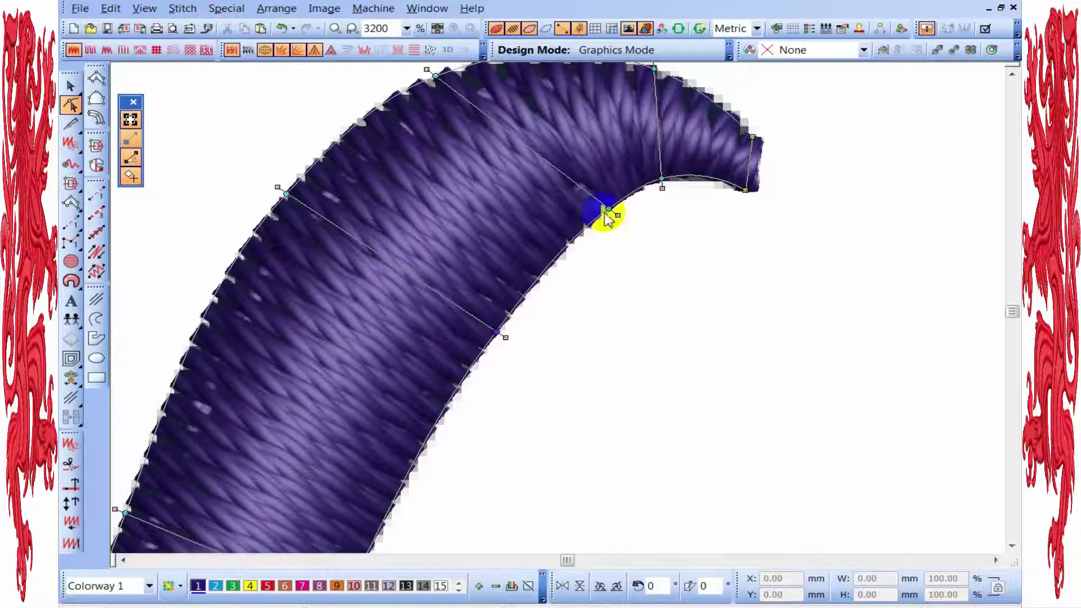
{"action": "left_click_drag", "start_coordinate": [579, 236], "coordinate": [581, 244]}
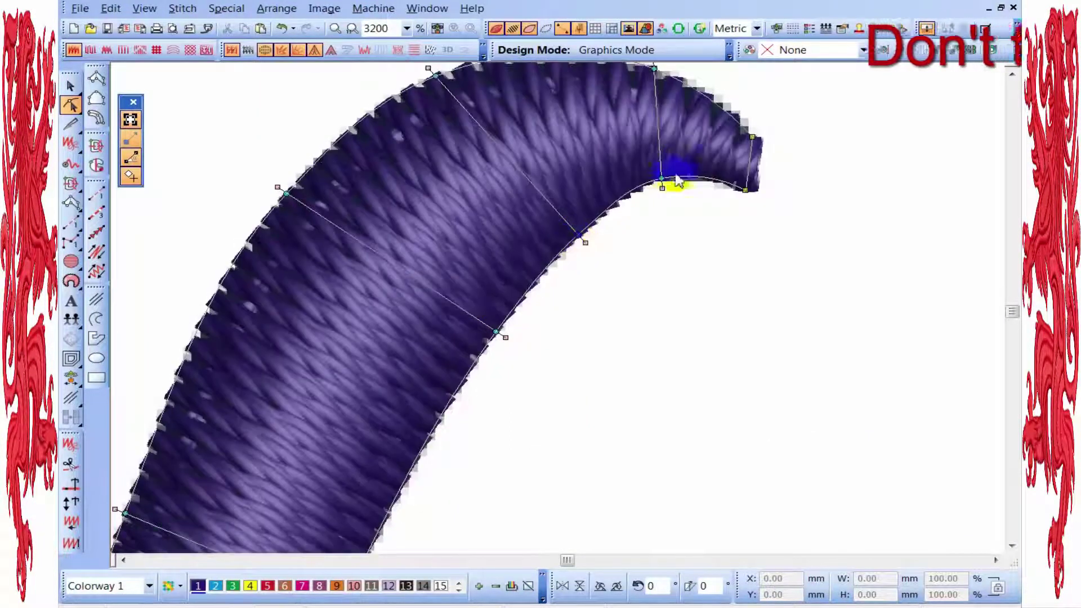
- Shift the hook's inner-edge node nearest the tip slightly and add a stitch-angle line just before it
{"action": "left_click_drag", "start_coordinate": [666, 183], "coordinate": [669, 182]}
{"action": "left_click", "coordinate": [629, 194]}
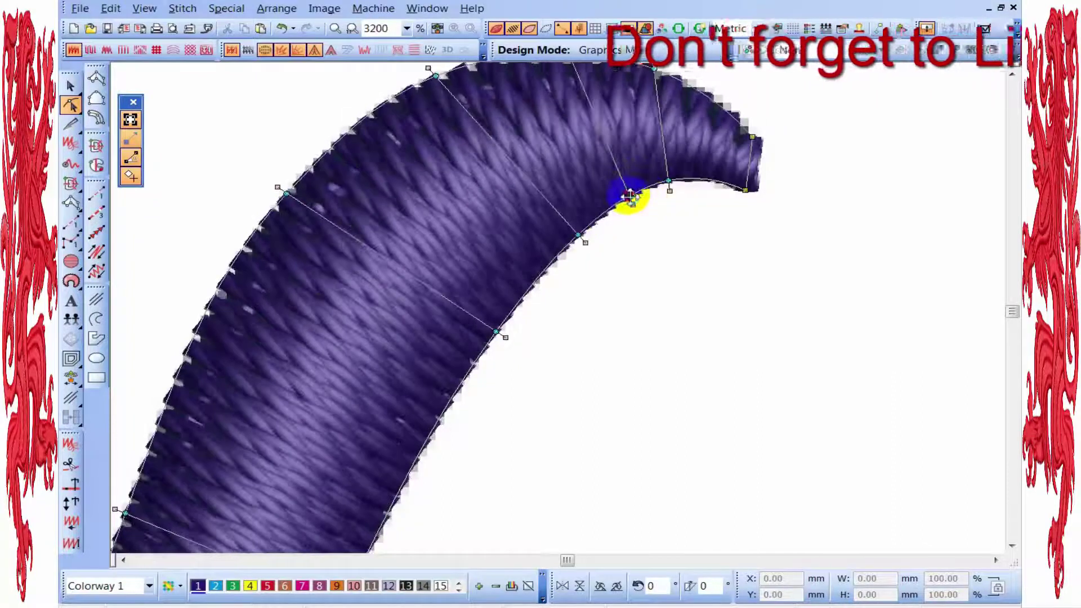
{"action": "scroll", "coordinate": [627, 201], "scroll_direction": "down", "scroll_amount": 1}
{"action": "scroll", "coordinate": [536, 302], "scroll_direction": "up", "scroll_amount": 1}
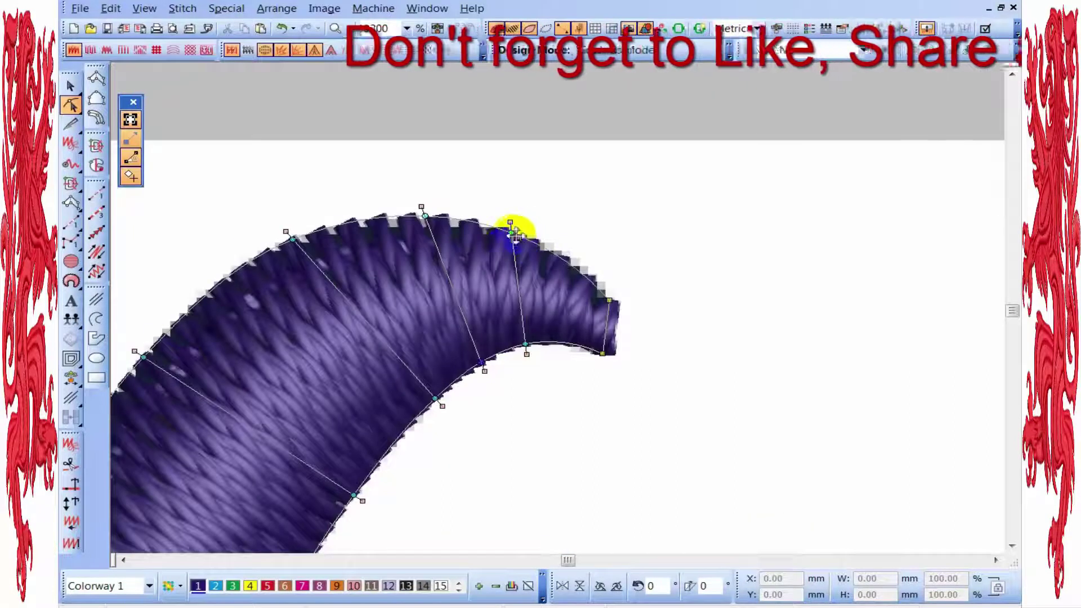
- Adjust the two outer-edge nodes nearest the hook's tip and the tip's upper node to fit the artwork
{"action": "left_click_drag", "start_coordinate": [507, 228], "coordinate": [506, 227]}
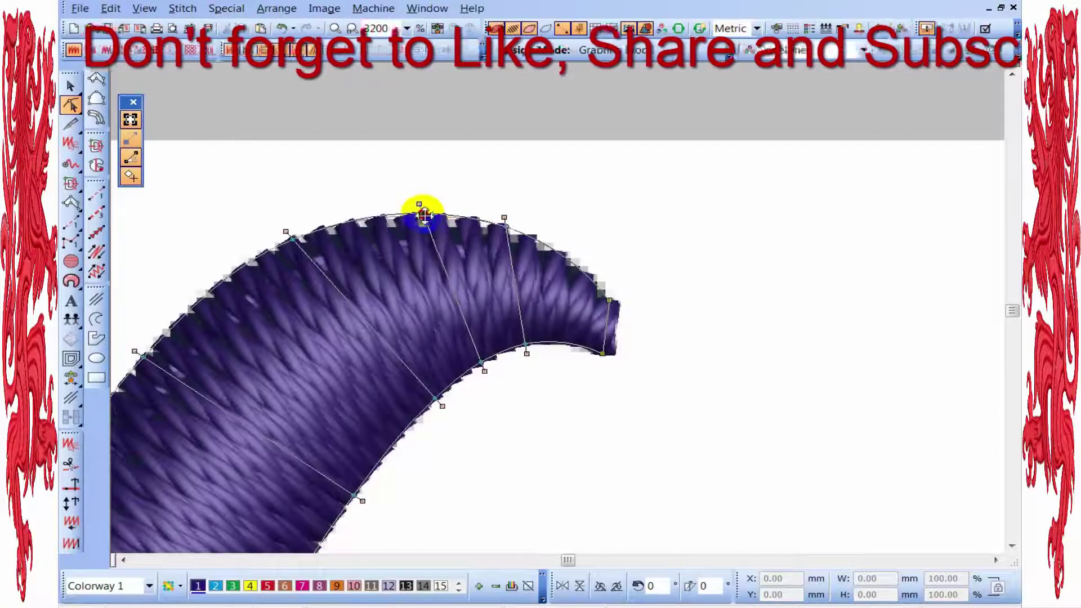
{"action": "left_click_drag", "start_coordinate": [423, 216], "coordinate": [422, 212]}
{"action": "left_click", "coordinate": [609, 308]}
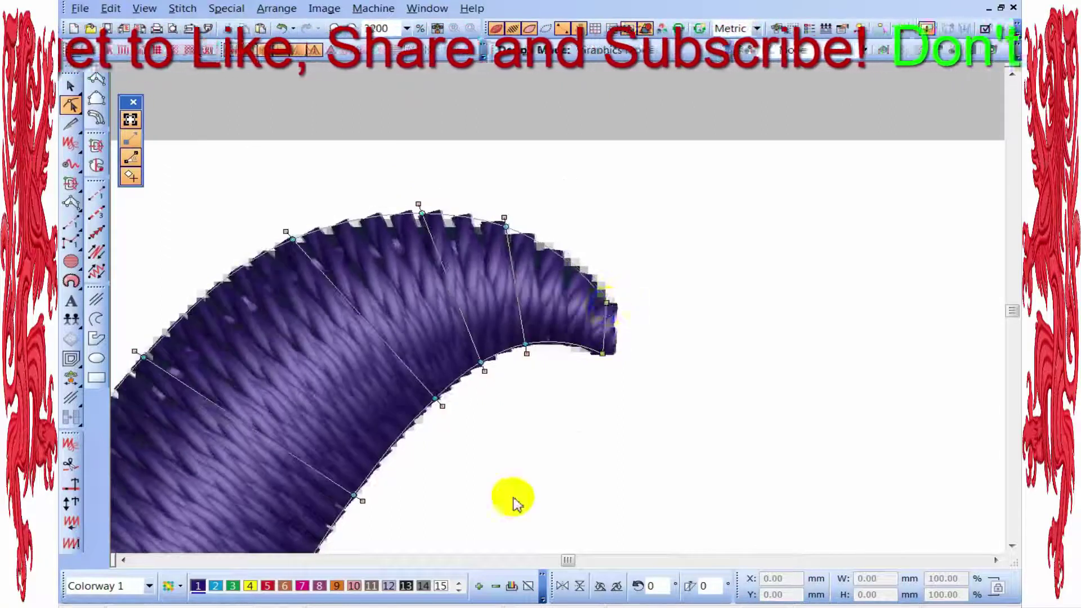
- Adjust the L's inner-edge node where the stem curves into the lower hook to match the artwork
{"action": "scroll", "coordinate": [519, 313], "scroll_direction": "down", "scroll_amount": 2}
{"action": "scroll", "coordinate": [555, 289], "scroll_direction": "up", "scroll_amount": 3}
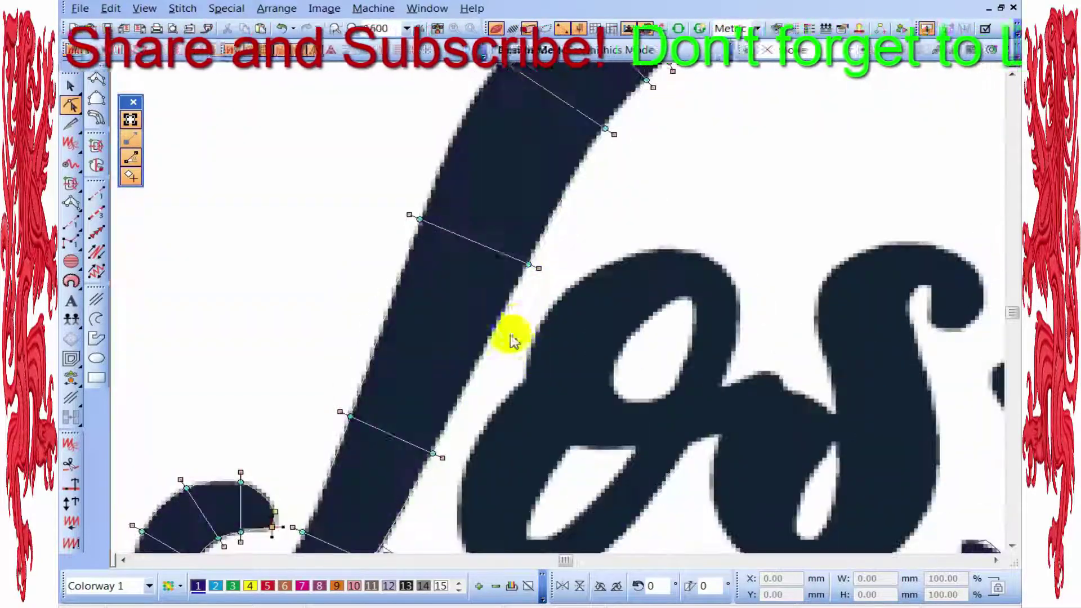
{"action": "scroll", "coordinate": [512, 339], "scroll_direction": "down", "scroll_amount": 2}
{"action": "scroll", "coordinate": [560, 311], "scroll_direction": "up", "scroll_amount": 3}
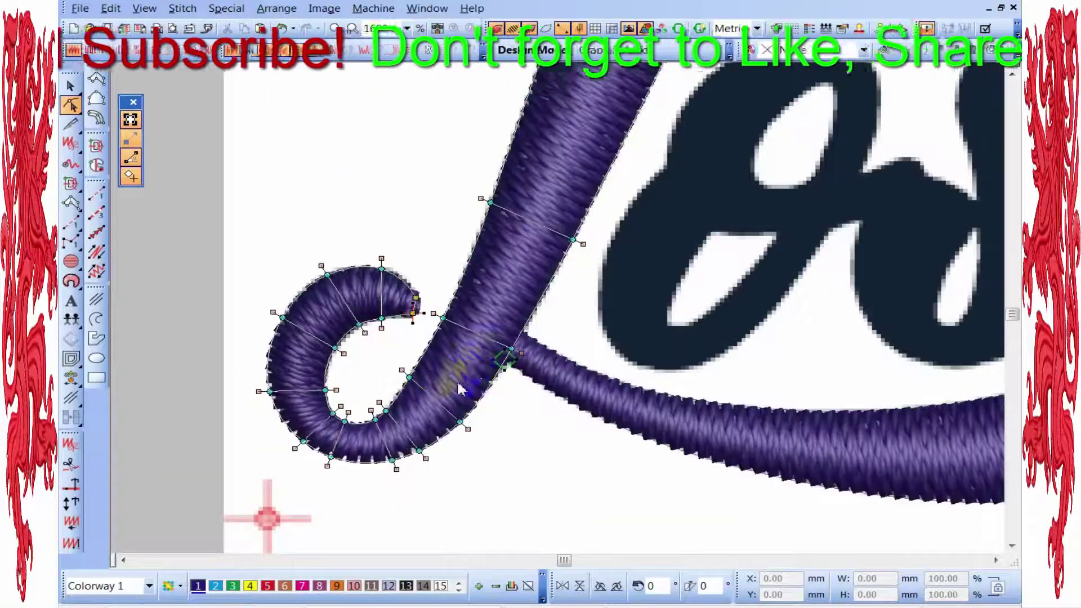
{"action": "scroll", "coordinate": [511, 218], "scroll_direction": "down", "scroll_amount": 2}
{"action": "scroll", "coordinate": [506, 221], "scroll_direction": "up", "scroll_amount": 3}
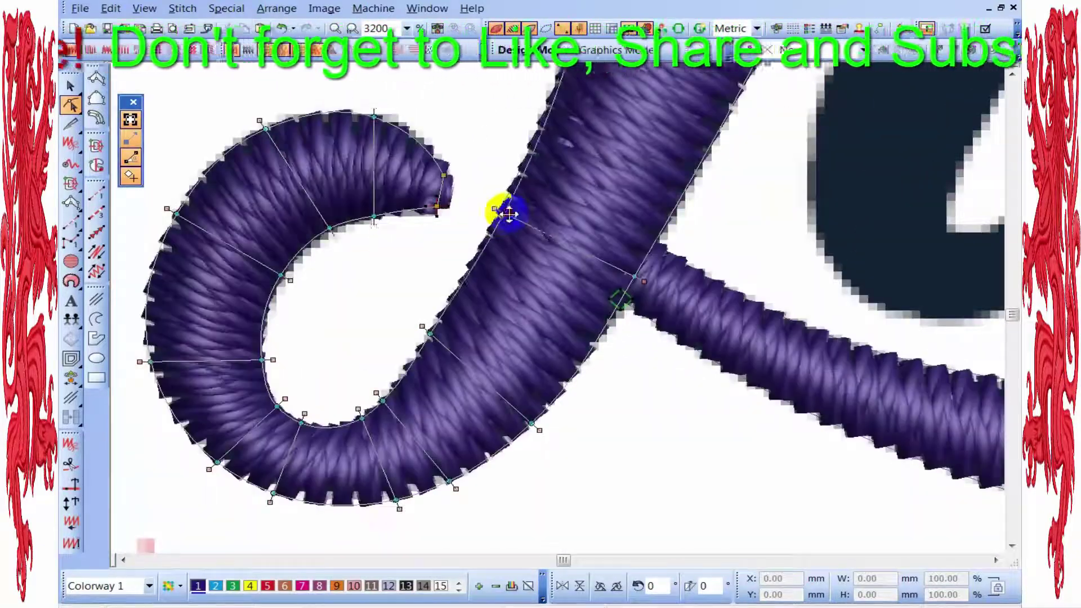
{"action": "left_click", "coordinate": [433, 337]}
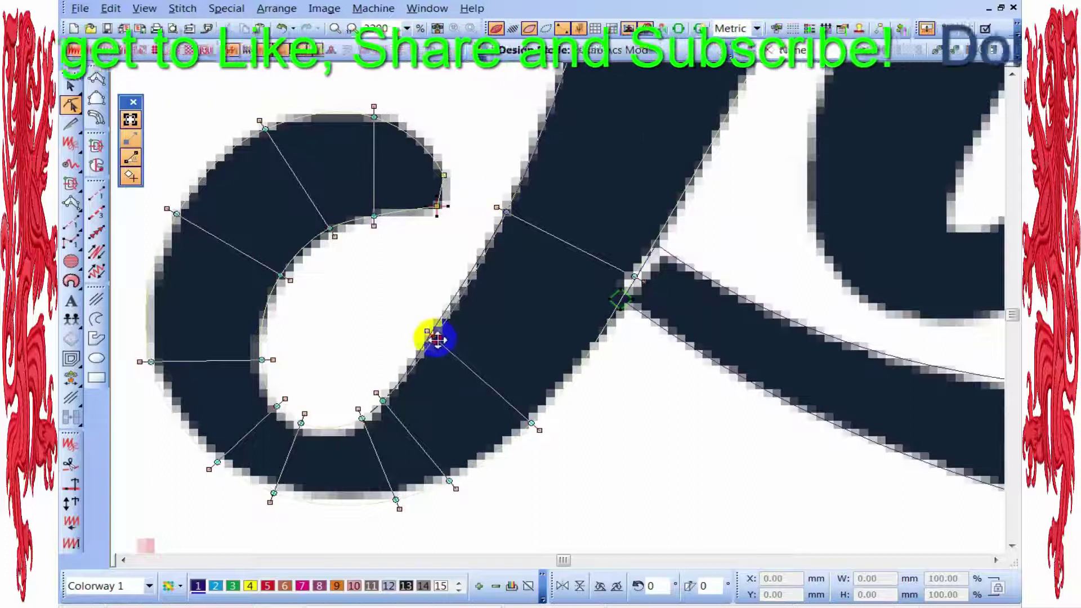
{"action": "scroll", "coordinate": [505, 218], "scroll_direction": "down", "scroll_amount": 3}
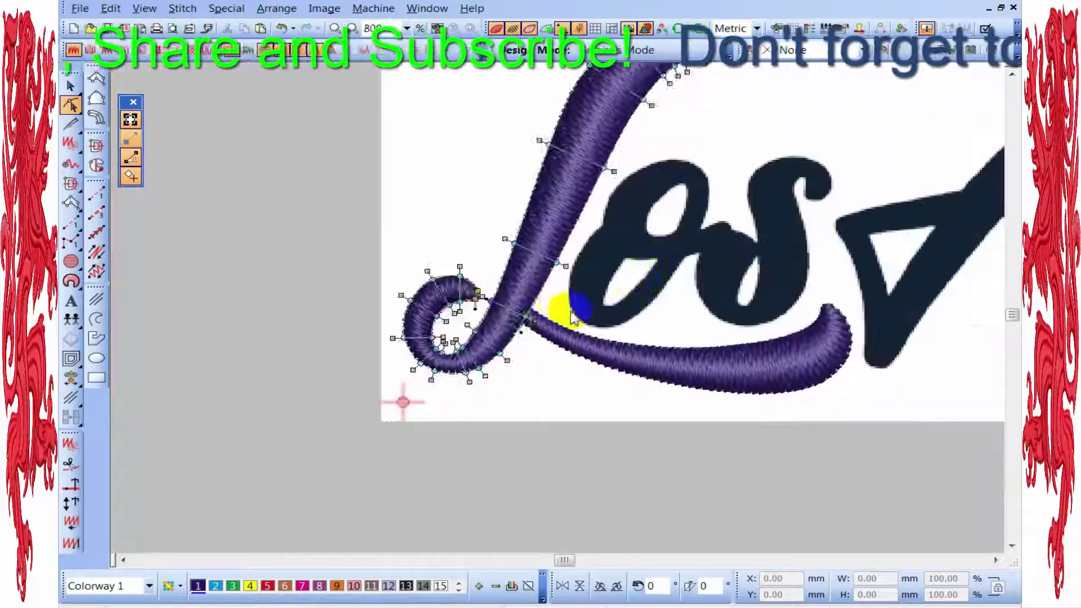
- Start a satin column on the o's lower bowl, placing the first two point pairs down its upper-left side
{"action": "scroll", "coordinate": [602, 304], "scroll_direction": "up", "scroll_amount": 1}
{"action": "scroll", "coordinate": [603, 304], "scroll_direction": "down", "scroll_amount": 1}
{"action": "scroll", "coordinate": [519, 294], "scroll_direction": "up", "scroll_amount": 2}
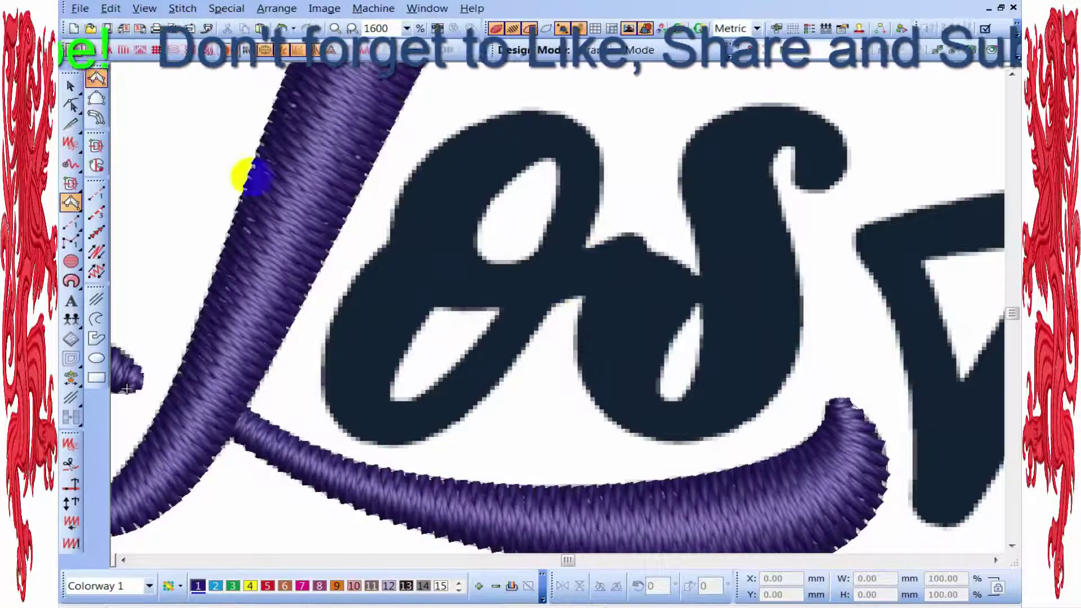
{"action": "scroll", "coordinate": [526, 295], "scroll_direction": "up", "scroll_amount": 1}
{"action": "left_click_drag", "start_coordinate": [305, 145], "coordinate": [403, 236]}
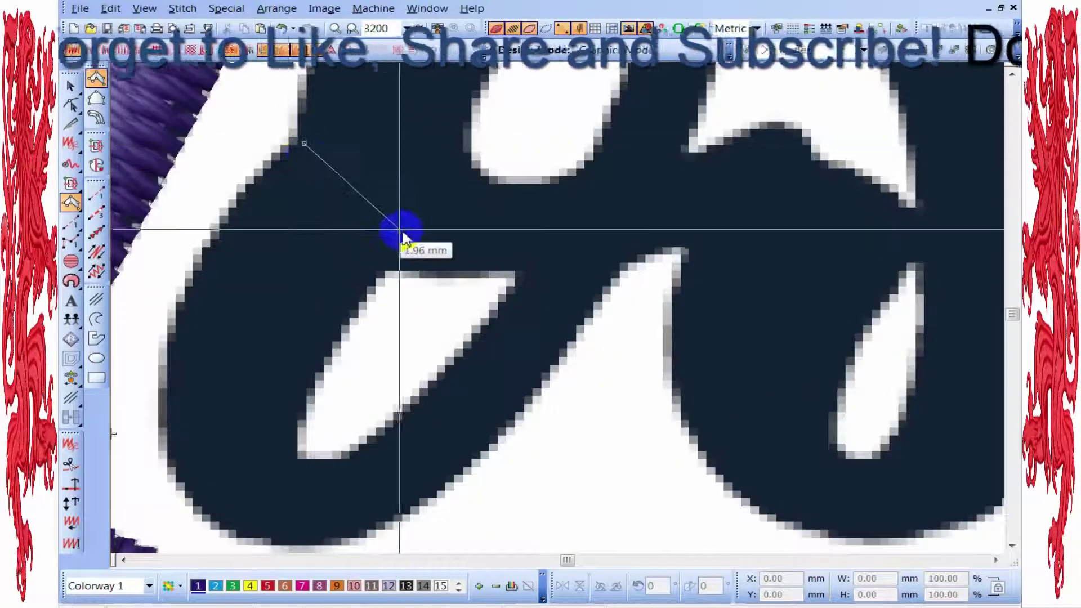
{"action": "left_click", "coordinate": [404, 248]}
{"action": "left_click", "coordinate": [189, 274]}
{"action": "left_click", "coordinate": [346, 332]}
{"action": "scroll", "coordinate": [506, 434], "scroll_direction": "down", "scroll_amount": 1}
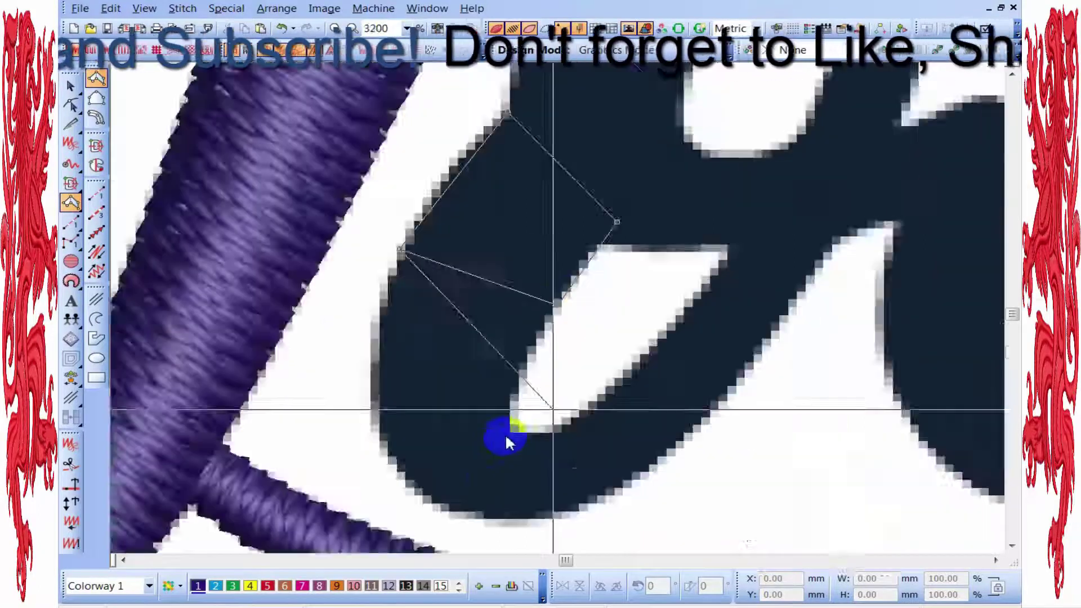
- Continue the o's lower-bowl column with point pairs down the left side and around the bottom curve
{"action": "scroll", "coordinate": [386, 495], "scroll_direction": "up", "scroll_amount": 2}
{"action": "scroll", "coordinate": [477, 338], "scroll_direction": "down", "scroll_amount": 2}
{"action": "scroll", "coordinate": [559, 371], "scroll_direction": "up", "scroll_amount": 1}
{"action": "right_click", "coordinate": [449, 294]}
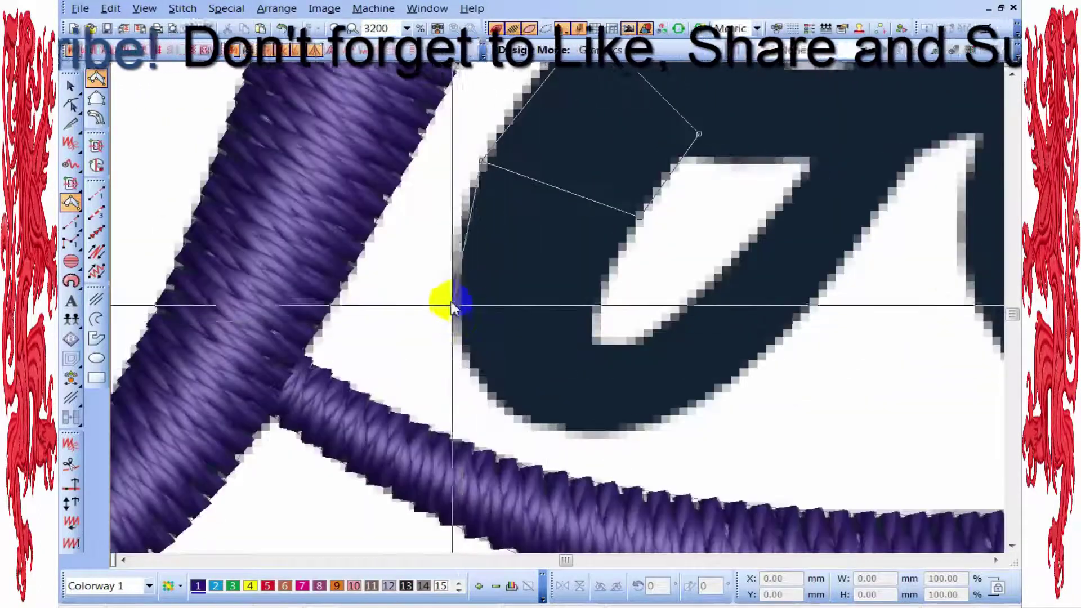
{"action": "left_click", "coordinate": [598, 300]}
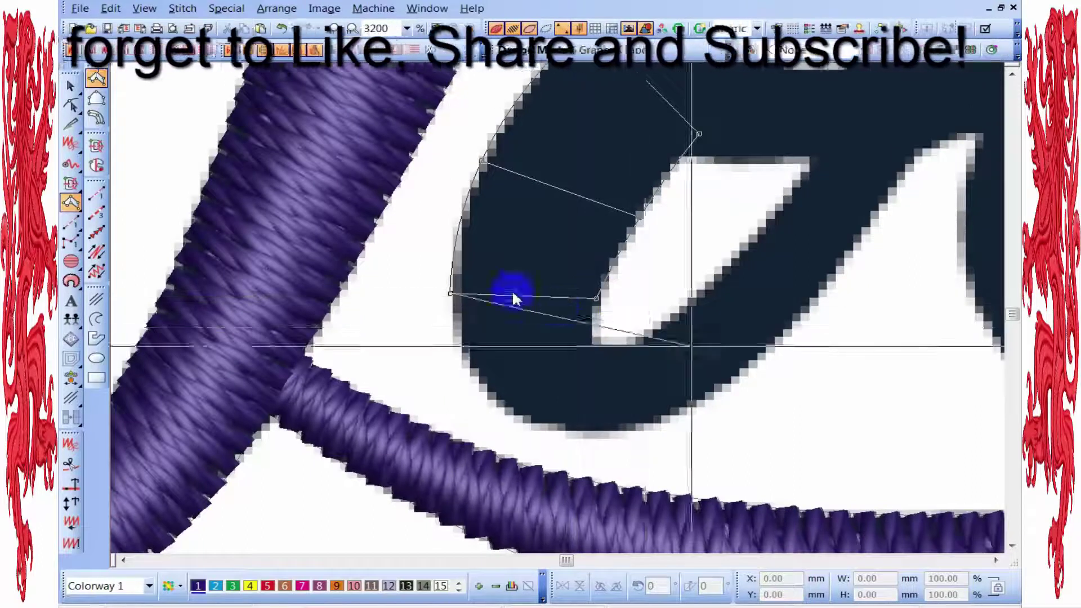
{"action": "scroll", "coordinate": [512, 295], "scroll_direction": "down", "scroll_amount": 1}
{"action": "scroll", "coordinate": [511, 295], "scroll_direction": "up", "scroll_amount": 1}
{"action": "left_click", "coordinate": [383, 373]}
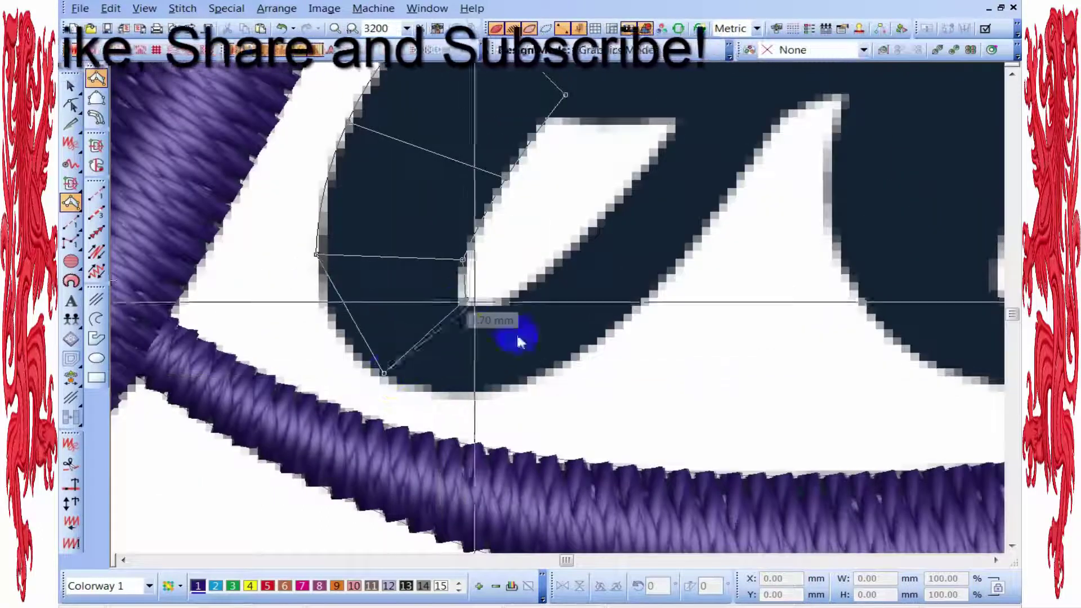
{"action": "right_click", "coordinate": [546, 379]}
{"action": "left_click", "coordinate": [497, 301]}
- Extend the lower-bowl column up the o's diagonal right stroke to the crossbar and generate its stitches
{"action": "scroll", "coordinate": [586, 278], "scroll_direction": "down", "scroll_amount": 1}
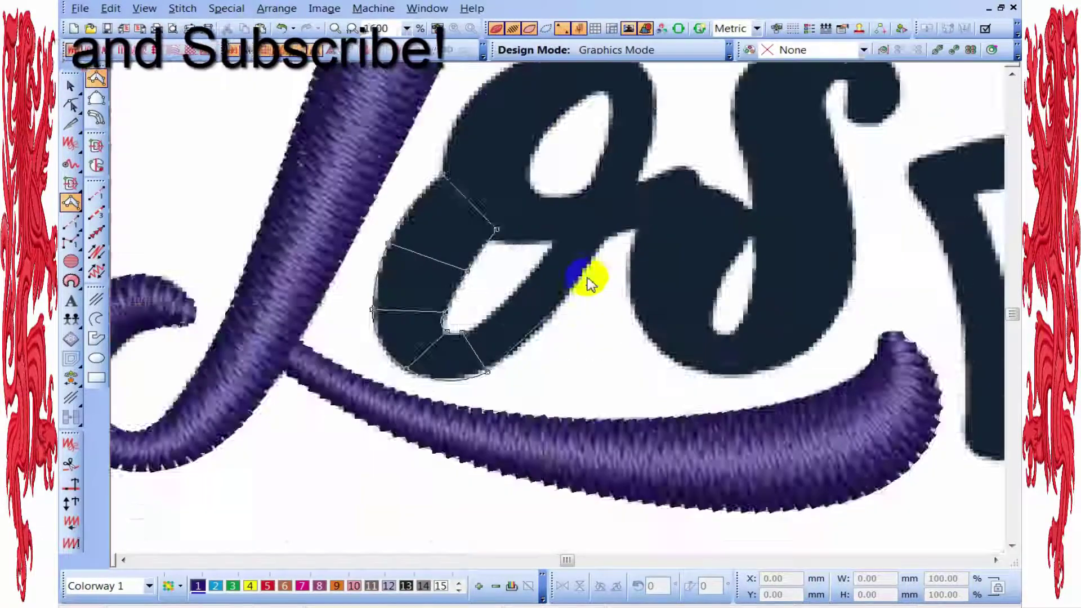
{"action": "scroll", "coordinate": [567, 337], "scroll_direction": "up", "scroll_amount": 1}
{"action": "left_click", "coordinate": [549, 325]}
{"action": "left_click", "coordinate": [482, 272]}
{"action": "scroll", "coordinate": [597, 203], "scroll_direction": "down", "scroll_amount": 1}
{"action": "right_click", "coordinate": [660, 159]}
{"action": "scroll", "coordinate": [586, 161], "scroll_direction": "up", "scroll_amount": 1}
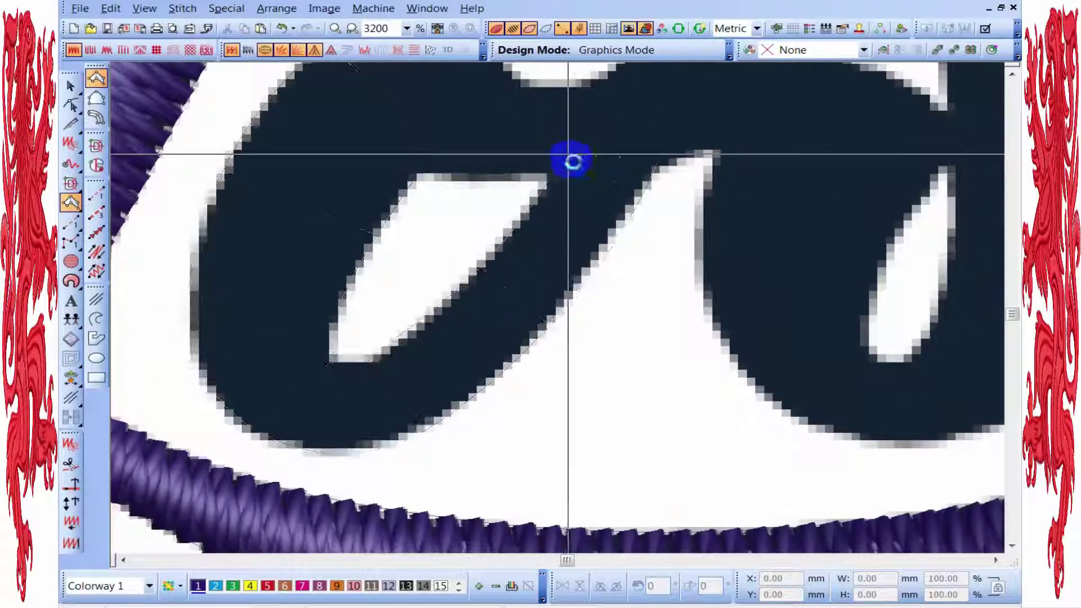
{"action": "key", "text": "Return"}
- Adjust the inner-edge node at the bottom of the lower bowl so the edge follows the curve of the opening
{"action": "scroll", "coordinate": [556, 305], "scroll_direction": "down", "scroll_amount": 1}
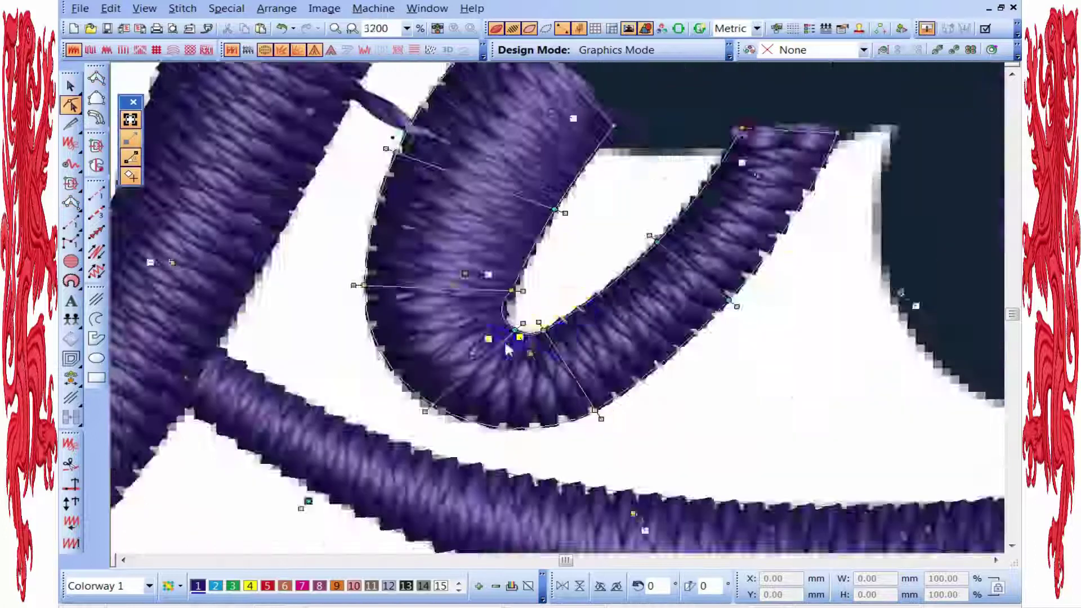
{"action": "scroll", "coordinate": [474, 288], "scroll_direction": "up", "scroll_amount": 2}
{"action": "left_click", "coordinate": [530, 352]}
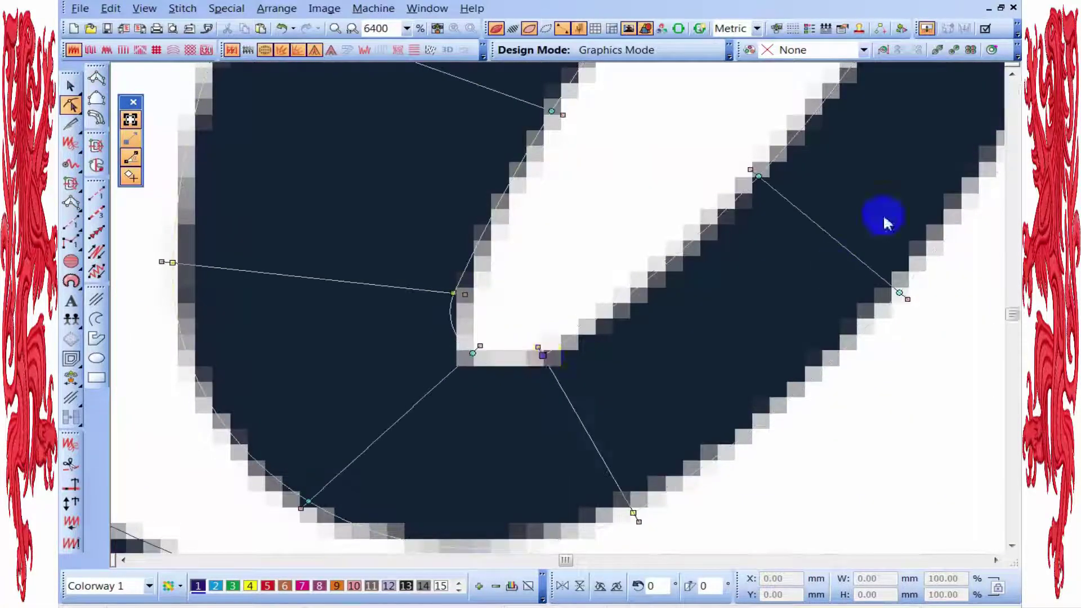
{"action": "key", "text": "c"}
{"action": "left_click", "coordinate": [437, 270]}
{"action": "scroll", "coordinate": [558, 309], "scroll_direction": "down", "scroll_amount": 3}
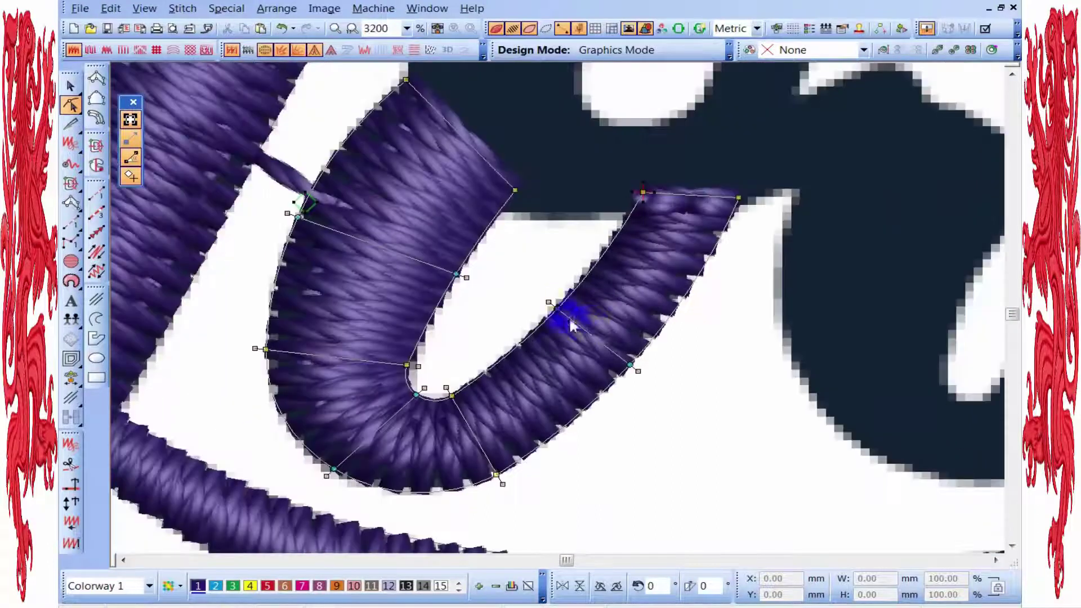
- Adjust the two end nodes of the lower-bowl column's wide upper-left end, extending the inner one slightly into the crossbar
{"action": "scroll", "coordinate": [326, 213], "scroll_direction": "up", "scroll_amount": 3}
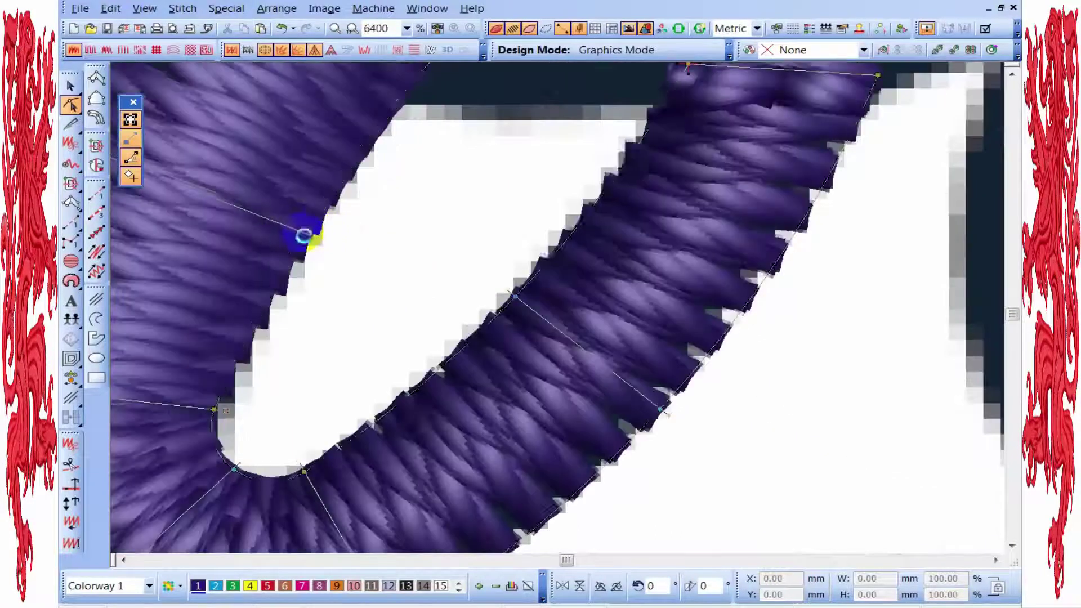
{"action": "scroll", "coordinate": [560, 313], "scroll_direction": "down", "scroll_amount": 1}
{"action": "left_click", "coordinate": [593, 241]}
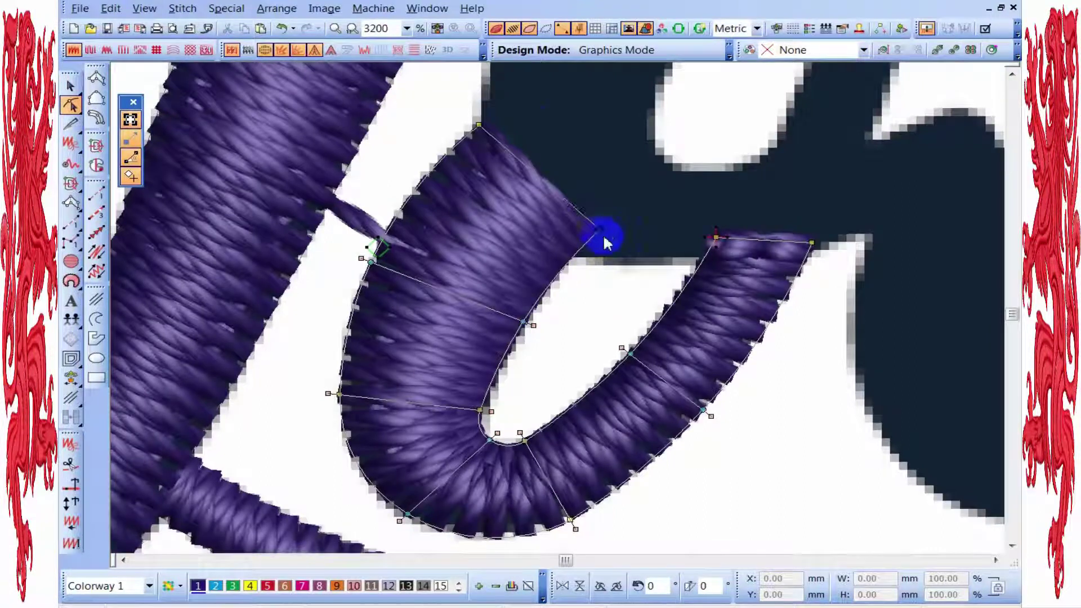
{"action": "left_click", "coordinate": [492, 135]}
{"action": "scroll", "coordinate": [572, 314], "scroll_direction": "down", "scroll_amount": 1}
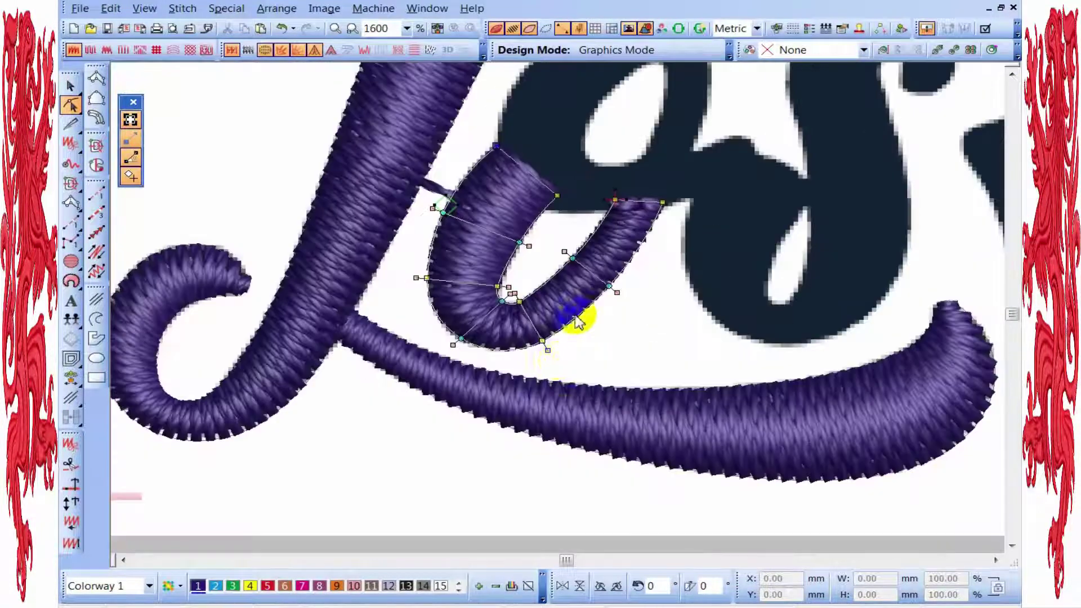
- Shift the outer node of the bowl's bottom-right stitch-angle line outward along the edge and refine the inner-edge nodes around the bottom curve
{"action": "scroll", "coordinate": [568, 391], "scroll_direction": "up", "scroll_amount": 2}
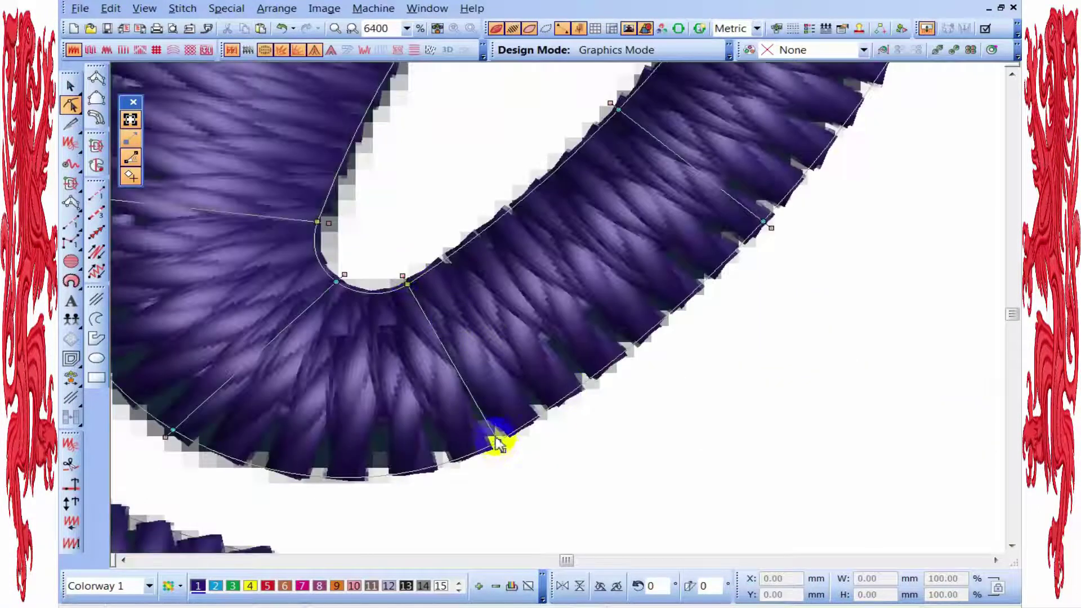
{"action": "left_click", "coordinate": [509, 440]}
{"action": "left_click", "coordinate": [318, 221]}
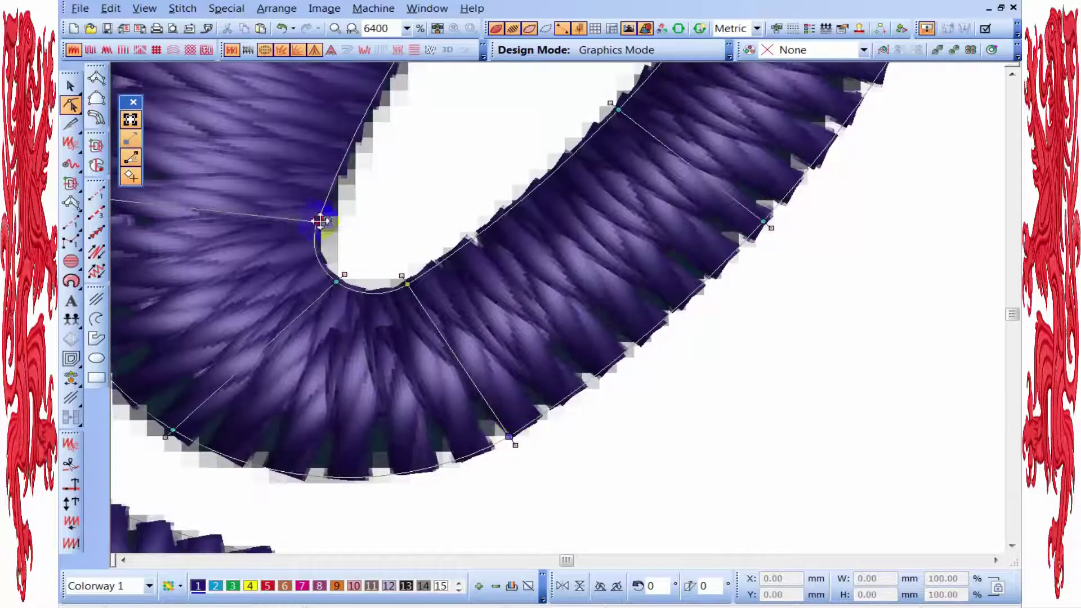
{"action": "left_click", "coordinate": [344, 283]}
{"action": "left_click_drag", "start_coordinate": [338, 277], "coordinate": [410, 282]}
{"action": "left_click", "coordinate": [550, 234]}
{"action": "key", "text": "shift+z"}
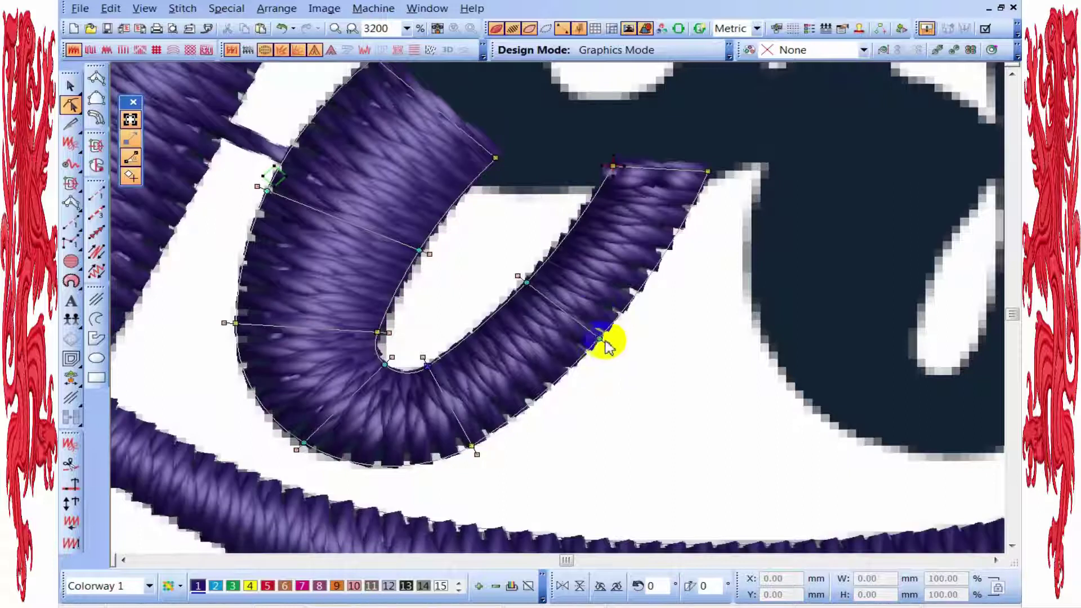
- Start a second satin column for the o's upper loop, placing point pairs from the crossbar up its right side
{"action": "scroll", "coordinate": [552, 308], "scroll_direction": "down", "scroll_amount": 2}
{"action": "scroll", "coordinate": [554, 304], "scroll_direction": "up", "scroll_amount": 1}
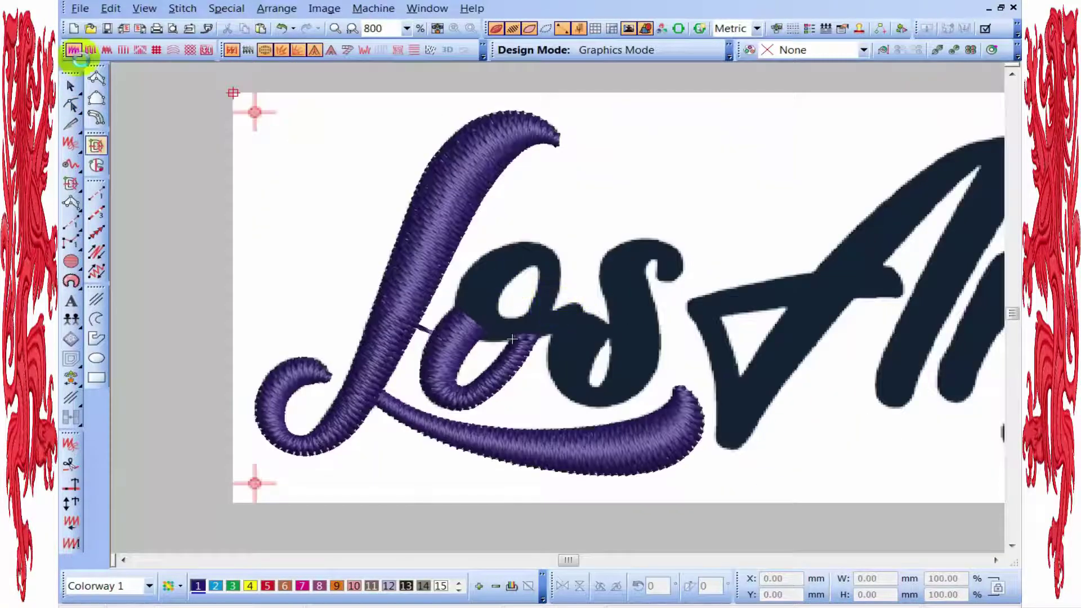
{"action": "left_click", "coordinate": [97, 77]}
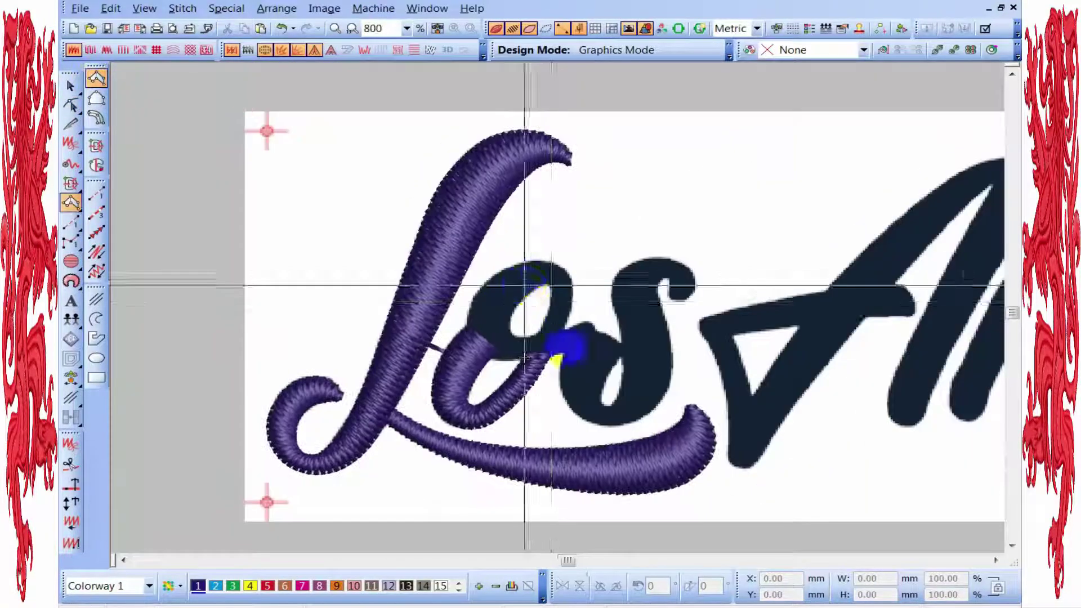
{"action": "scroll", "coordinate": [533, 277], "scroll_direction": "up", "scroll_amount": 1}
{"action": "left_click_drag", "start_coordinate": [446, 350], "coordinate": [494, 256]}
{"action": "left_click", "coordinate": [582, 256]}
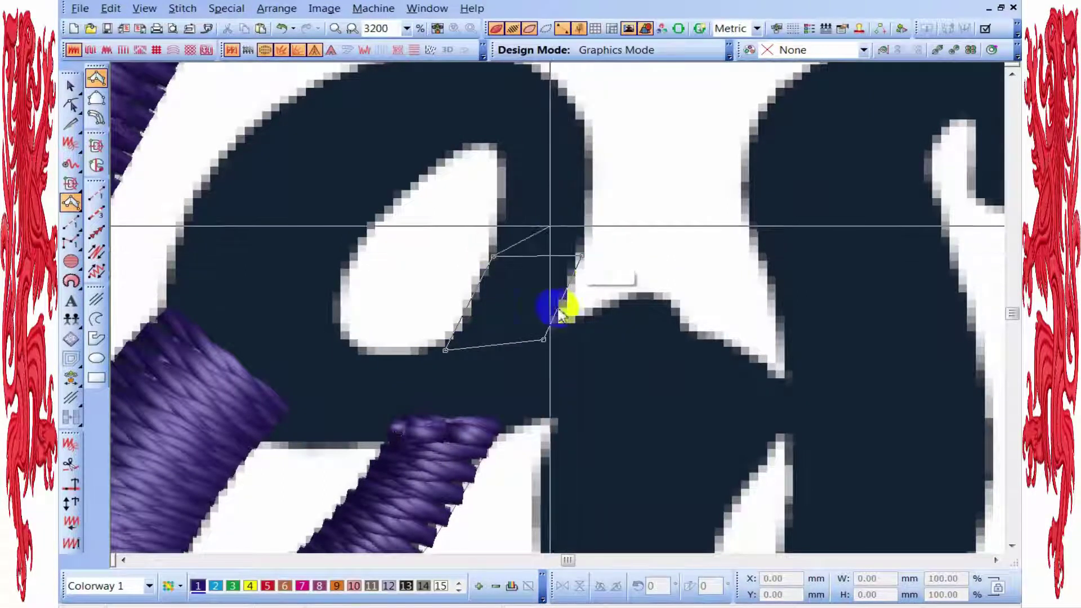
{"action": "scroll", "coordinate": [514, 145], "scroll_direction": "up", "scroll_amount": 1}
{"action": "left_click", "coordinate": [617, 170]}
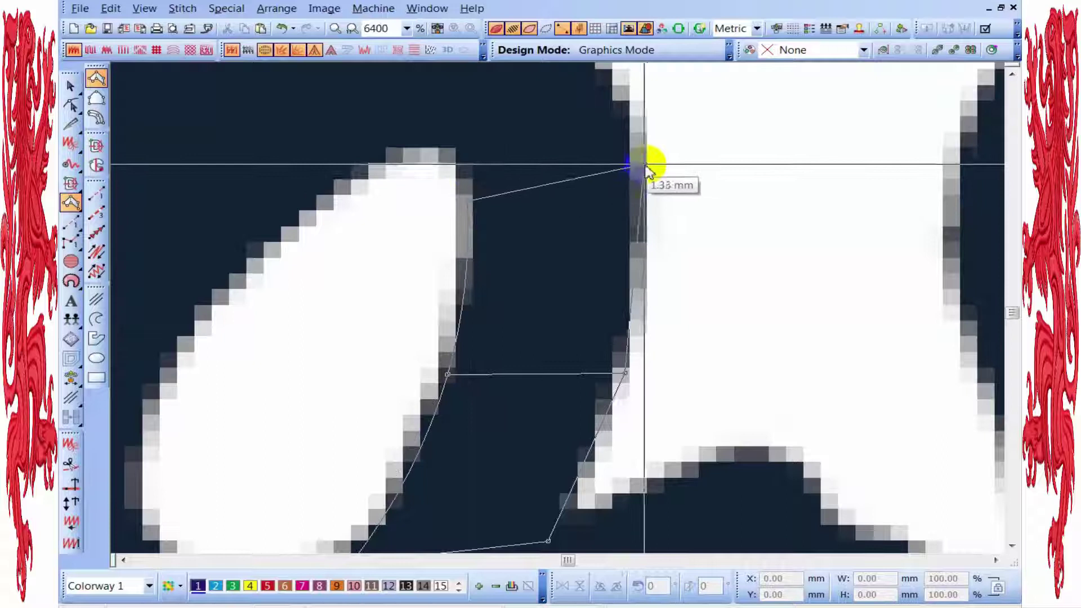
- Continue the upper-loop column with point pairs around the loop's top and down to its upper-left side
{"action": "scroll", "coordinate": [535, 309], "scroll_direction": "down", "scroll_amount": 2}
{"action": "scroll", "coordinate": [526, 309], "scroll_direction": "up", "scroll_amount": 2}
{"action": "left_click", "coordinate": [644, 181]}
{"action": "scroll", "coordinate": [553, 367], "scroll_direction": "down", "scroll_amount": 1}
{"action": "scroll", "coordinate": [567, 306], "scroll_direction": "up", "scroll_amount": 1}
{"action": "left_click", "coordinate": [299, 114]}
{"action": "scroll", "coordinate": [535, 361], "scroll_direction": "down", "scroll_amount": 1}
{"action": "scroll", "coordinate": [550, 386], "scroll_direction": "up", "scroll_amount": 1}
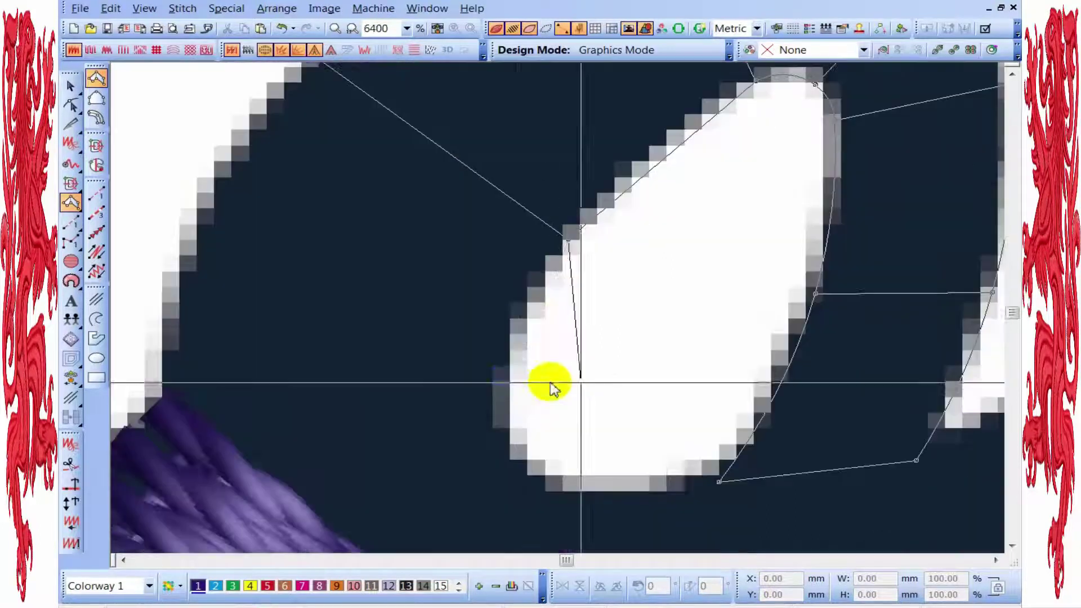
- Place point pairs down the upper loop's left side and around its lower-left curve into the crossbar
{"action": "left_click", "coordinate": [167, 320]}
{"action": "scroll", "coordinate": [459, 441], "scroll_direction": "down", "scroll_amount": 1}
{"action": "scroll", "coordinate": [591, 345], "scroll_direction": "up", "scroll_amount": 1}
{"action": "left_click", "coordinate": [388, 265]}
{"action": "scroll", "coordinate": [562, 306], "scroll_direction": "down", "scroll_amount": 2}
{"action": "left_click", "coordinate": [549, 332]}
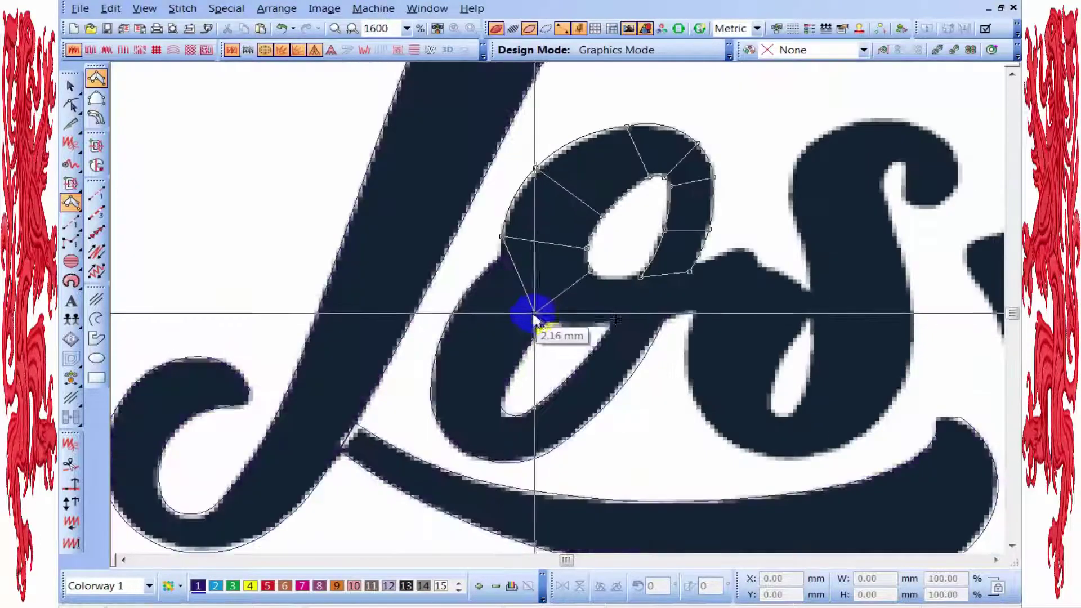
- Extend the upper-loop column along the crossbar into the start of the s and generate its stitches
{"action": "scroll", "coordinate": [555, 305], "scroll_direction": "up", "scroll_amount": 1}
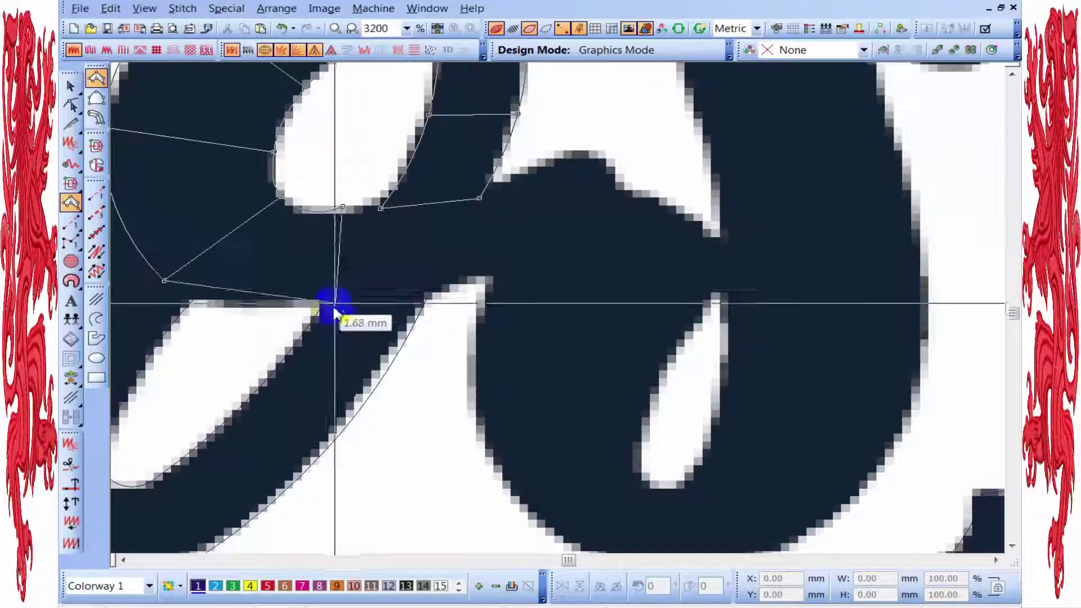
{"action": "scroll", "coordinate": [422, 253], "scroll_direction": "down", "scroll_amount": 1}
{"action": "scroll", "coordinate": [736, 224], "scroll_direction": "up", "scroll_amount": 1}
{"action": "left_click", "coordinate": [628, 231]}
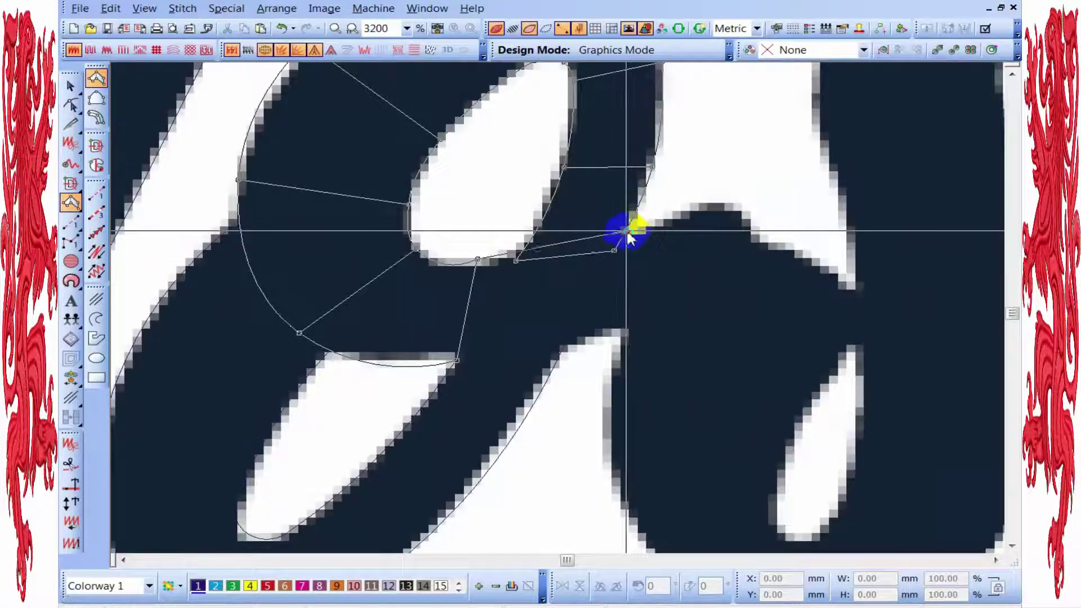
{"action": "left_click", "coordinate": [624, 327]}
{"action": "left_click", "coordinate": [726, 196]}
{"action": "left_click", "coordinate": [750, 250]}
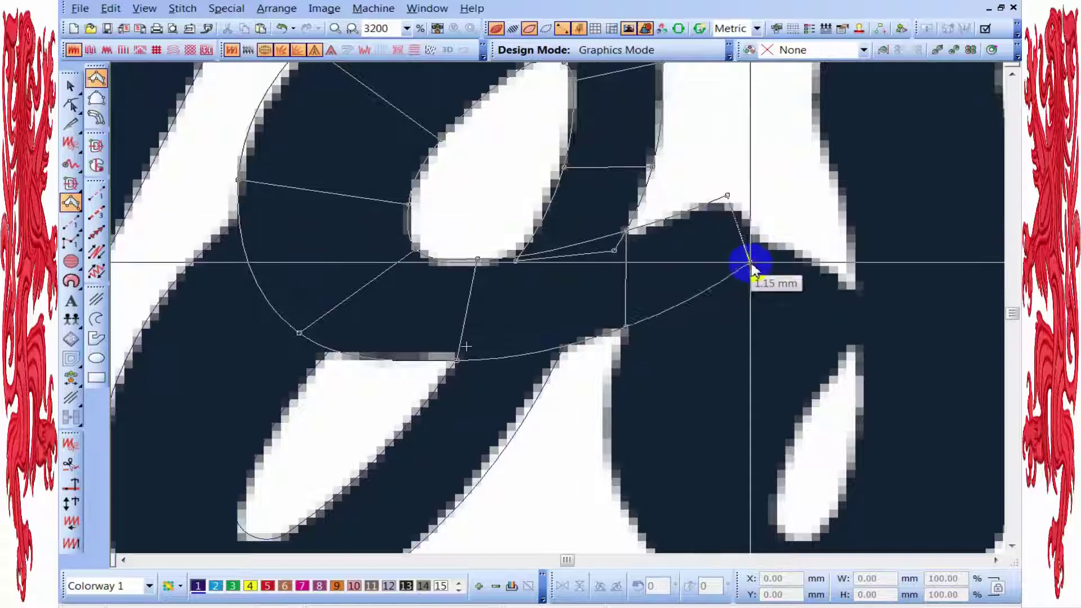
{"action": "key", "text": "Return"}
- Reshape the upper-loop column by adjusting the inner-edge nodes at the bottom of the loop's opening
{"action": "scroll", "coordinate": [563, 284], "scroll_direction": "down", "scroll_amount": 1}
{"action": "scroll", "coordinate": [555, 301], "scroll_direction": "up", "scroll_amount": 1}
{"action": "key", "text": "h"}
{"action": "left_click", "coordinate": [483, 212]}
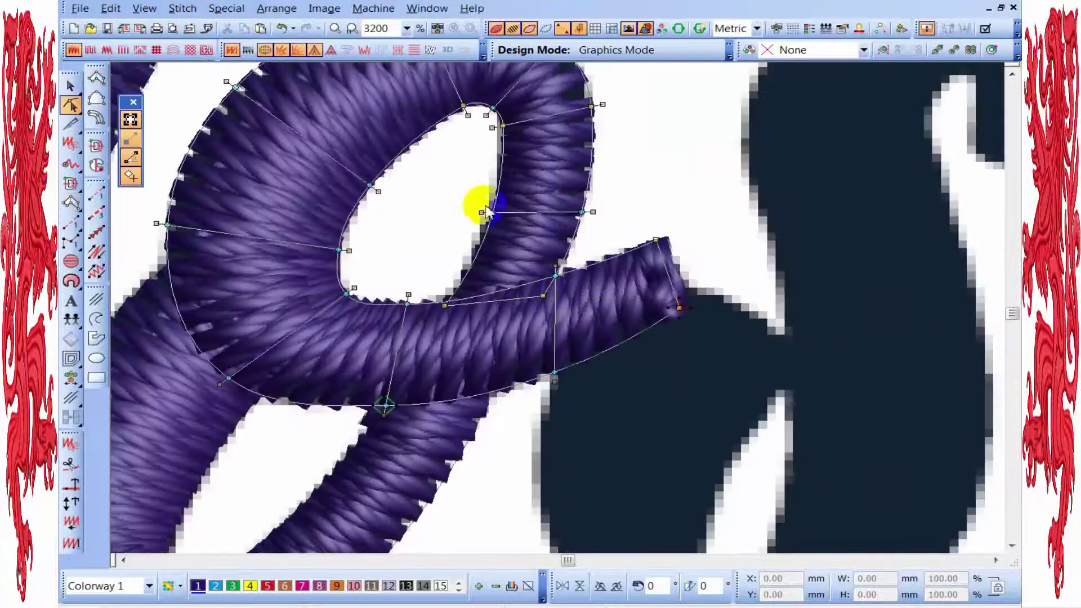
{"action": "scroll", "coordinate": [559, 307], "scroll_direction": "down", "scroll_amount": 1}
{"action": "scroll", "coordinate": [499, 434], "scroll_direction": "up", "scroll_amount": 2}
{"action": "scroll", "coordinate": [545, 387], "scroll_direction": "down", "scroll_amount": 1}
{"action": "left_click", "coordinate": [521, 366]}
{"action": "left_click", "coordinate": [516, 354]}
{"action": "left_click", "coordinate": [576, 367]}
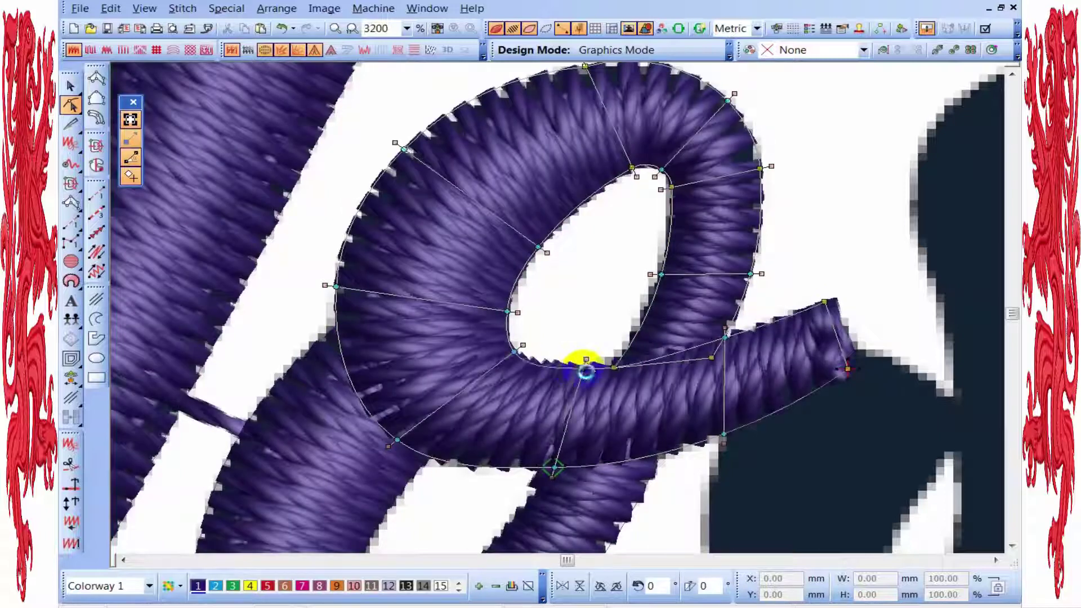
- Adjust the outer-edge nodes at the upper loop's lower-left and upper-left stitch-angle lines to fit the artwork
{"action": "left_click", "coordinate": [398, 440]}
{"action": "left_click", "coordinate": [405, 152]}
{"action": "scroll", "coordinate": [560, 309], "scroll_direction": "down", "scroll_amount": 1}
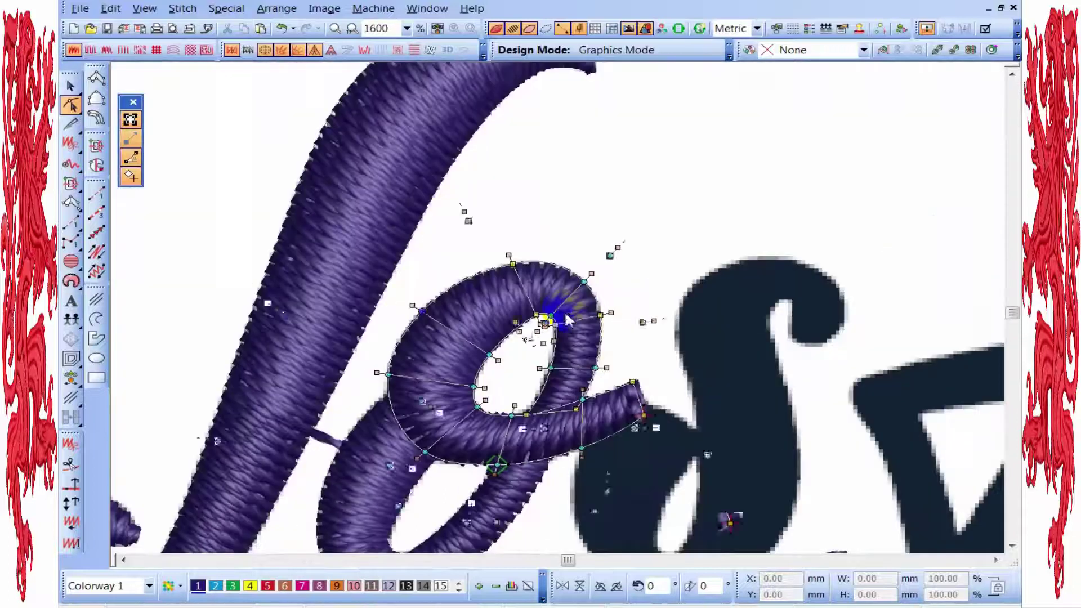
{"action": "scroll", "coordinate": [398, 101], "scroll_direction": "up", "scroll_amount": 2}
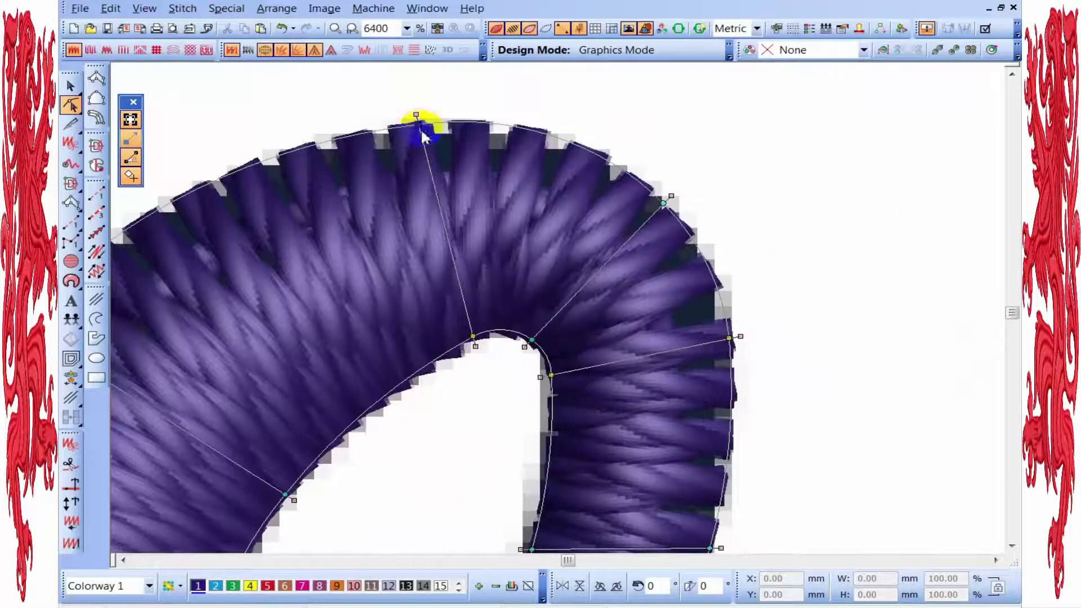
- Reshape the o's upper-loop column by shifting the inner-edge nodes along the top curve of the opening to fit the artwork
{"action": "scroll", "coordinate": [526, 290], "scroll_direction": "up", "scroll_amount": 1}
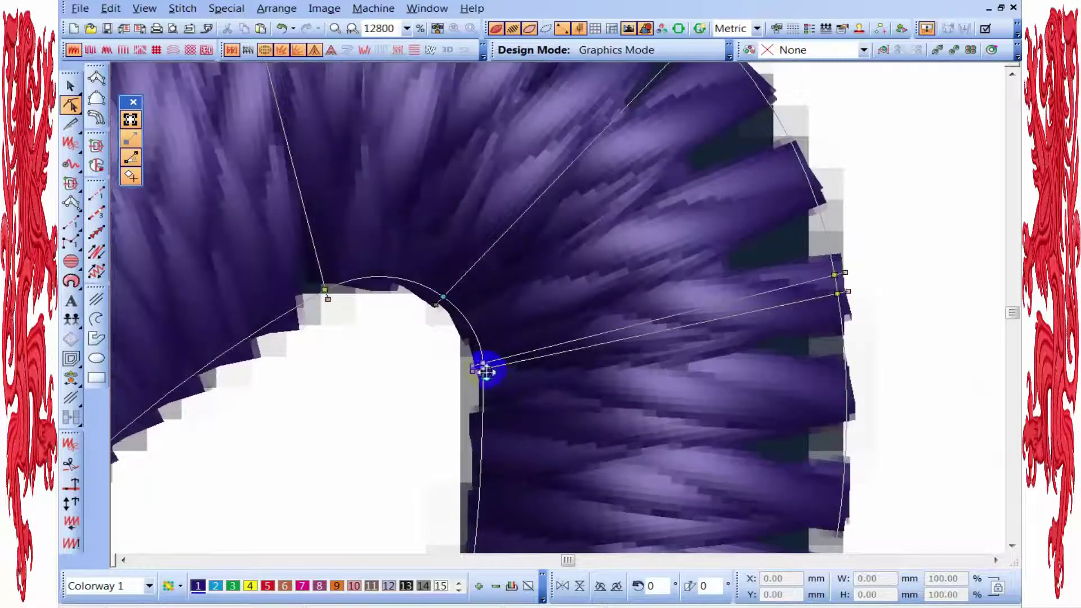
{"action": "scroll", "coordinate": [498, 388], "scroll_direction": "down", "scroll_amount": 3}
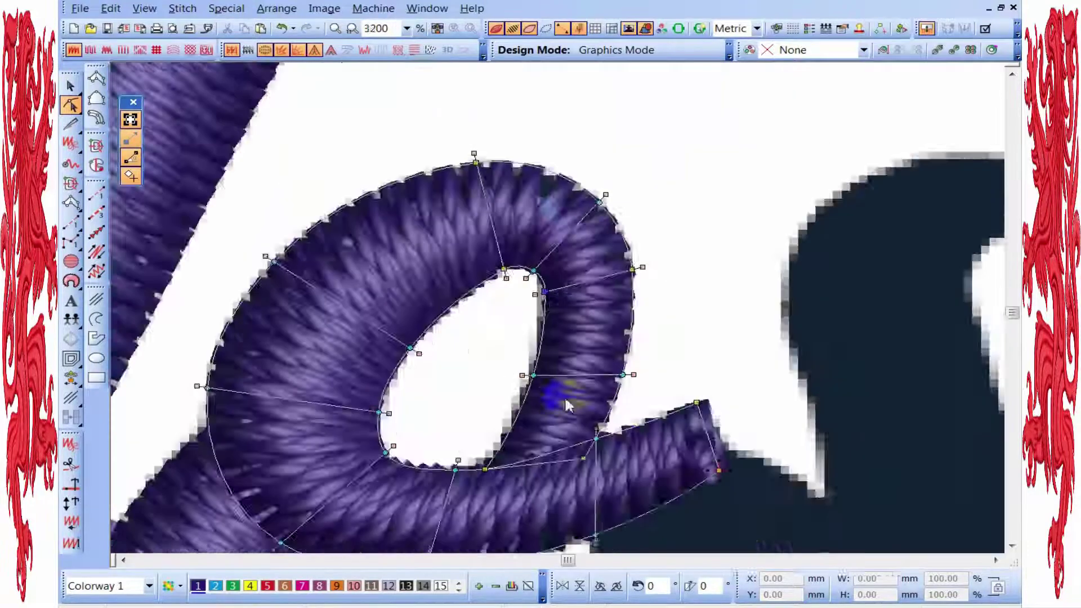
{"action": "scroll", "coordinate": [587, 313], "scroll_direction": "up", "scroll_amount": 2}
{"action": "scroll", "coordinate": [563, 321], "scroll_direction": "down", "scroll_amount": 2}
{"action": "scroll", "coordinate": [535, 294], "scroll_direction": "up", "scroll_amount": 2}
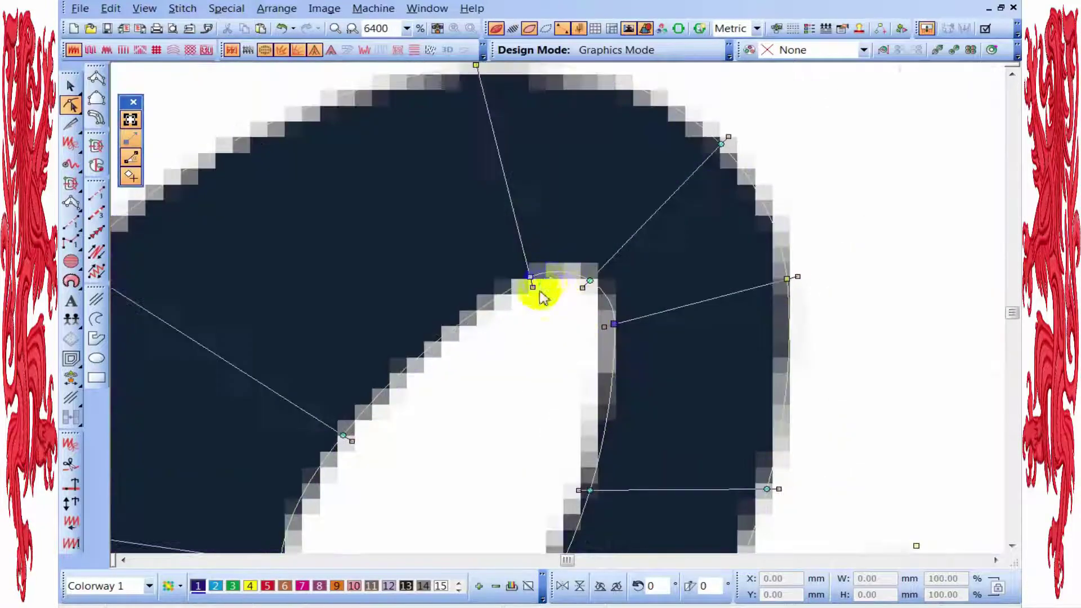
{"action": "left_click", "coordinate": [523, 282]}
{"action": "left_click", "coordinate": [585, 281]}
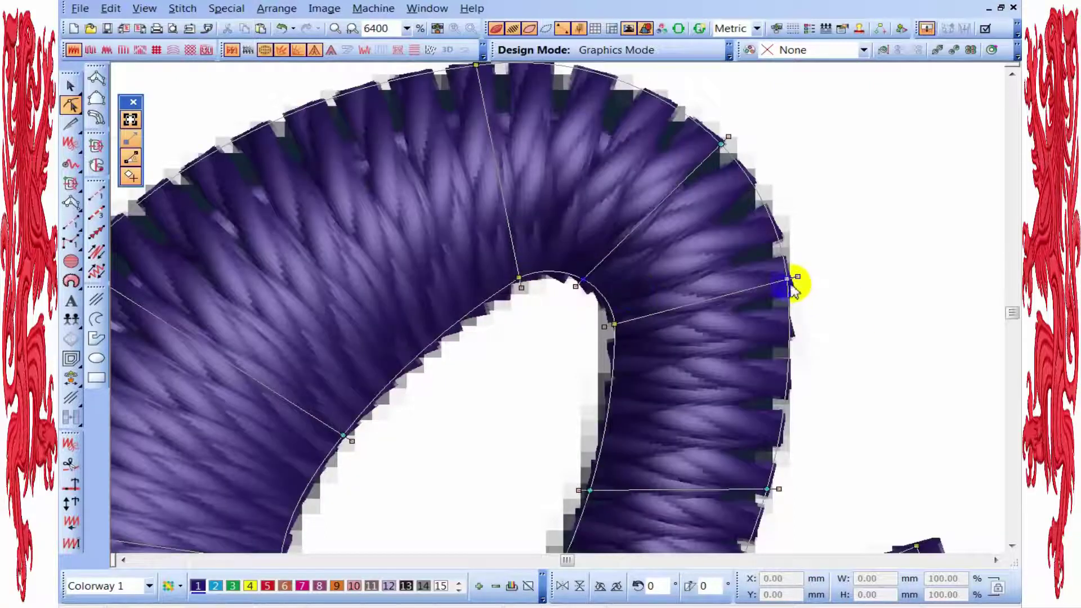
- Lower the outer node of the stitch-angle line at the upper loop's right bend and adjust the inner-edge node below it
{"action": "left_click", "coordinate": [799, 302]}
{"action": "left_click", "coordinate": [557, 287]}
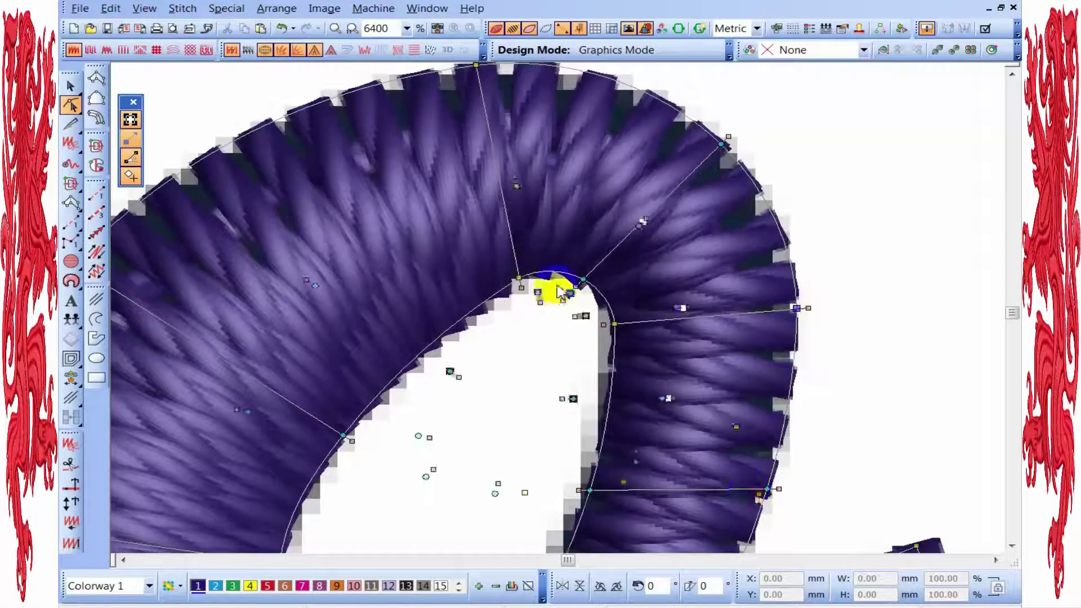
{"action": "left_click", "coordinate": [573, 319]}
{"action": "scroll", "coordinate": [509, 501], "scroll_direction": "down", "scroll_amount": 5}
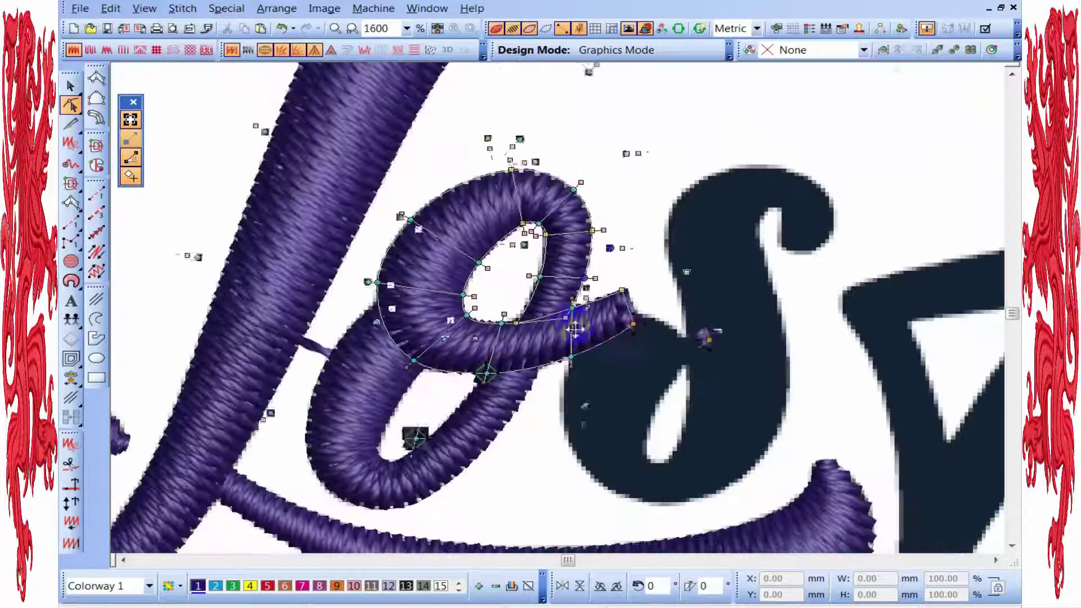
{"action": "scroll", "coordinate": [509, 197], "scroll_direction": "up", "scroll_amount": 5}
{"action": "left_click", "coordinate": [486, 189]}
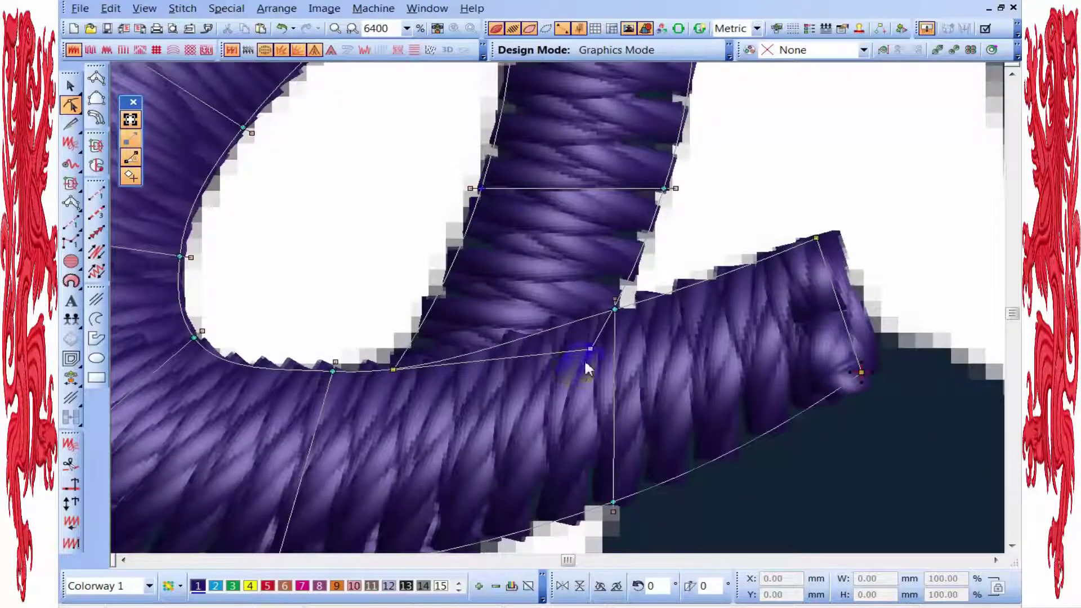
- Start a new satin column at the s's entry stroke and place point pairs around its upper-left curve beside the counter
{"action": "scroll", "coordinate": [579, 380], "scroll_direction": "down", "scroll_amount": 4}
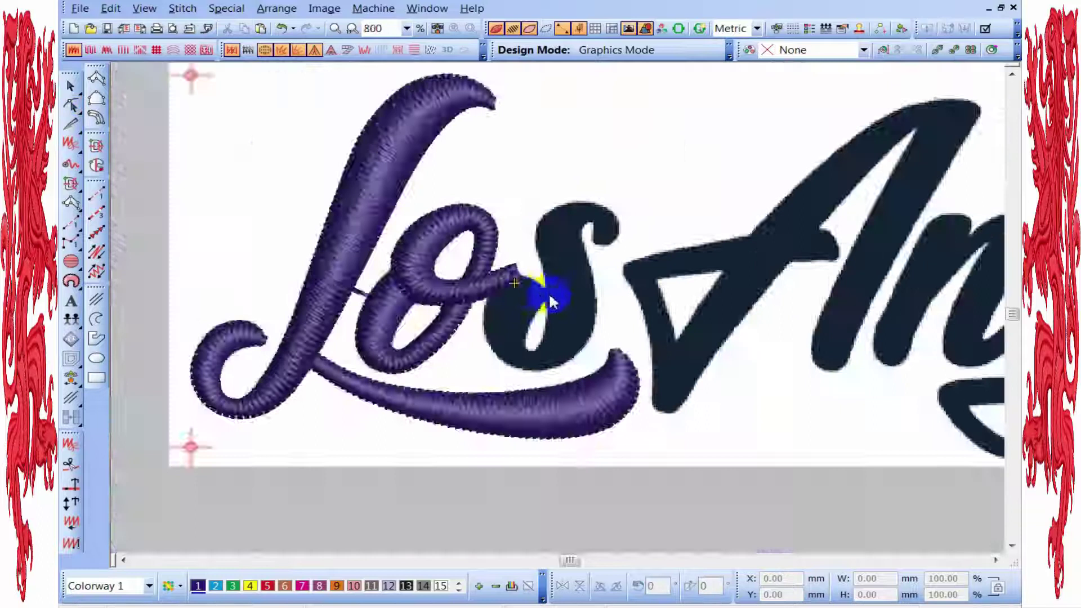
{"action": "scroll", "coordinate": [550, 297], "scroll_direction": "up", "scroll_amount": 1}
{"action": "scroll", "coordinate": [555, 299], "scroll_direction": "down", "scroll_amount": 1}
{"action": "scroll", "coordinate": [551, 309], "scroll_direction": "up", "scroll_amount": 2}
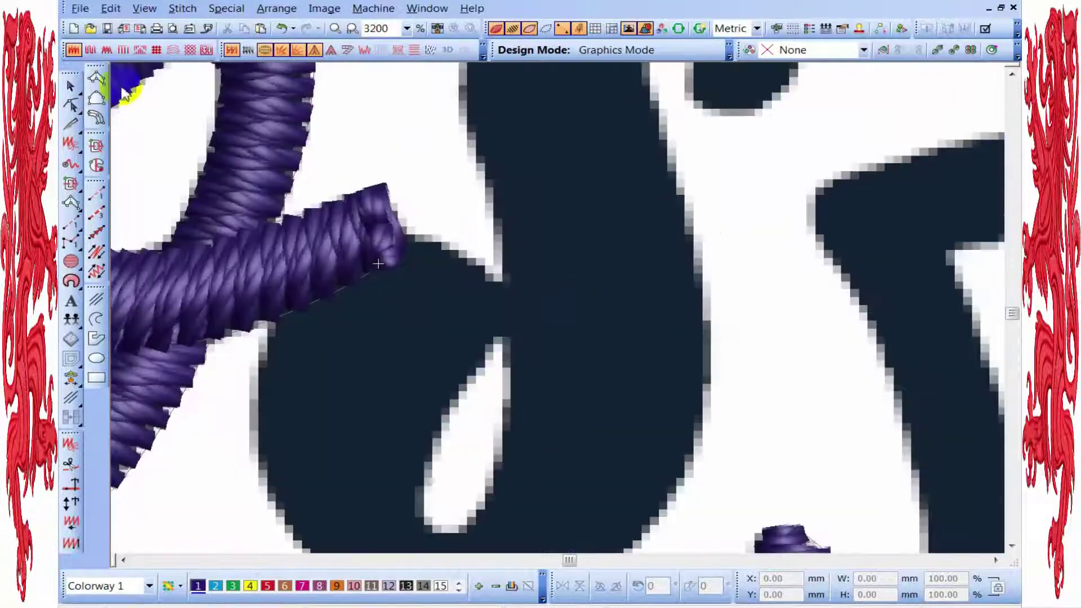
{"action": "scroll", "coordinate": [582, 383], "scroll_direction": "down", "scroll_amount": 2}
{"action": "key", "text": "h"}
{"action": "scroll", "coordinate": [532, 297], "scroll_direction": "up", "scroll_amount": 1}
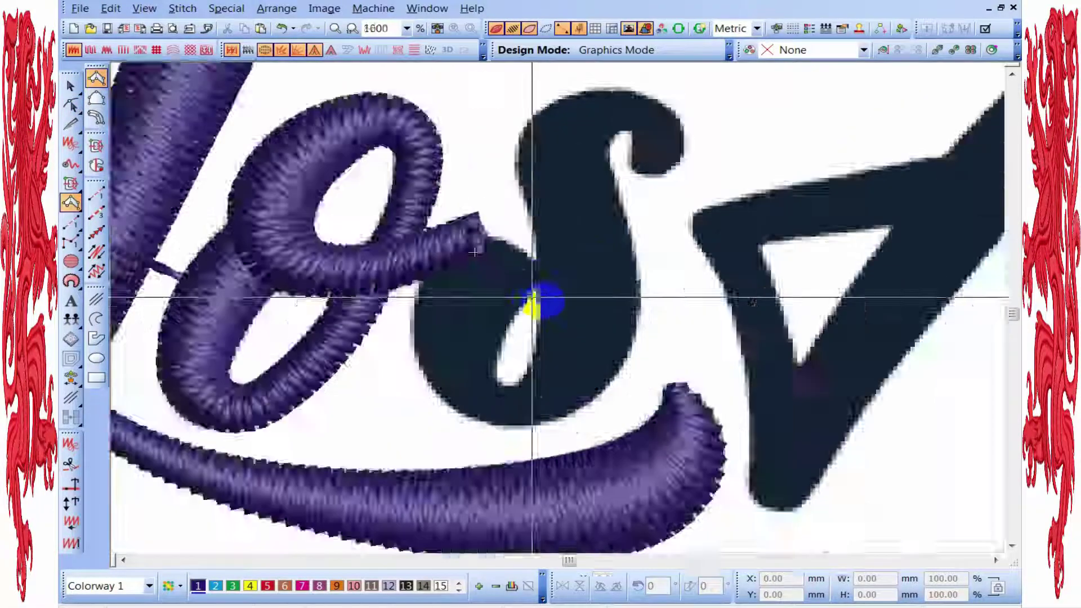
{"action": "scroll", "coordinate": [531, 296], "scroll_direction": "up", "scroll_amount": 1}
{"action": "left_click", "coordinate": [496, 200]}
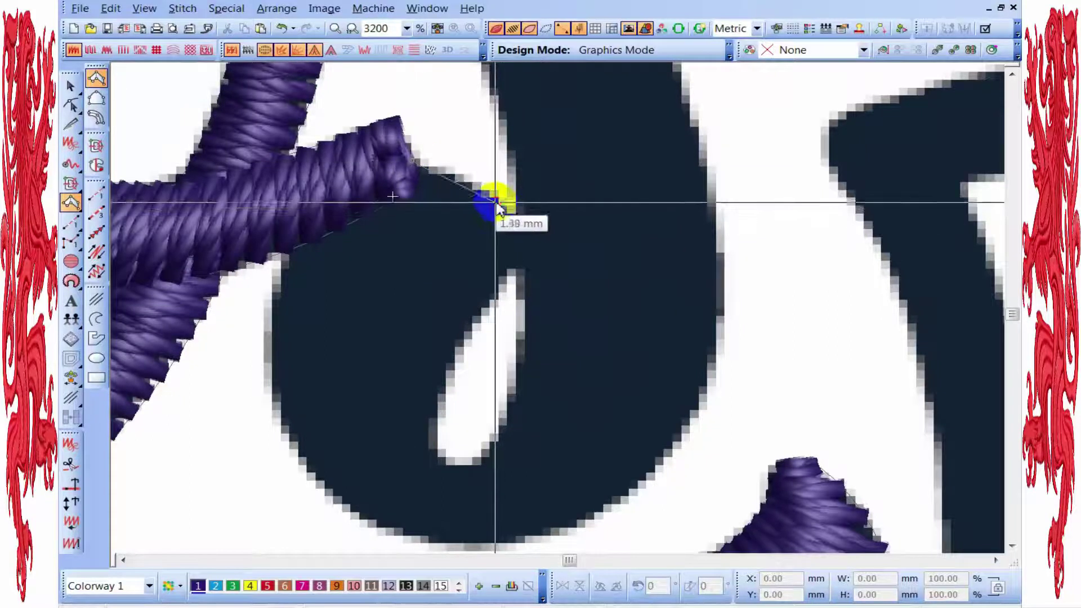
{"action": "left_click", "coordinate": [525, 235]}
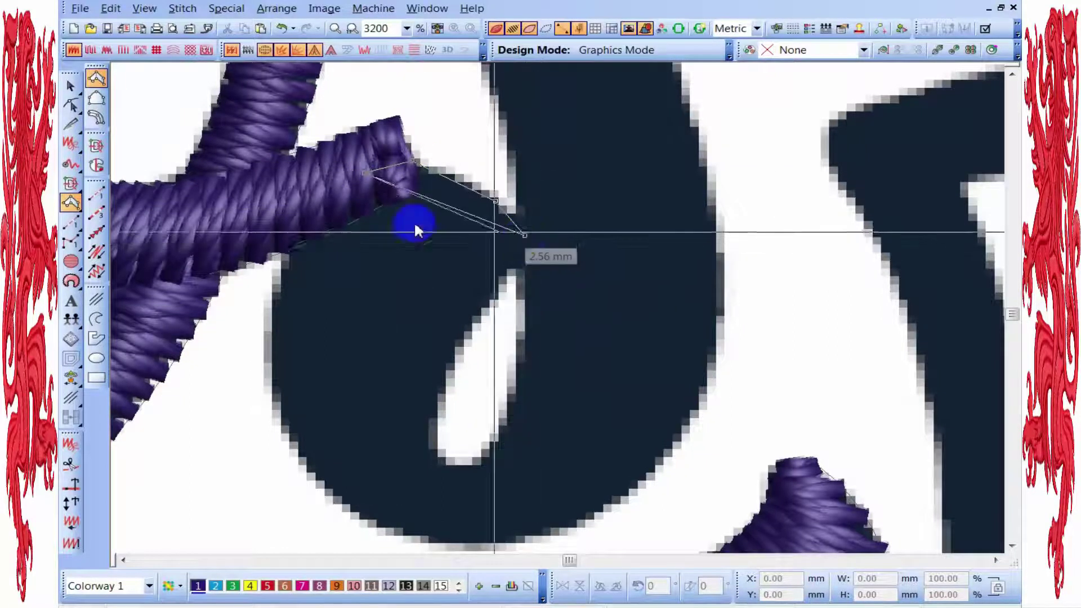
{"action": "left_click", "coordinate": [497, 284]}
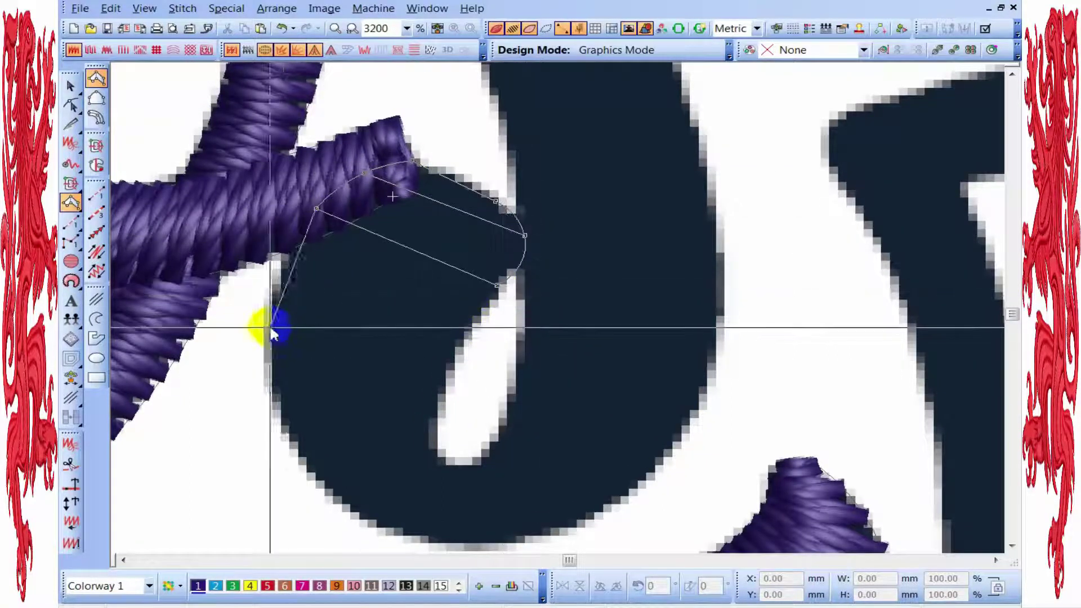
{"action": "left_click", "coordinate": [458, 353]}
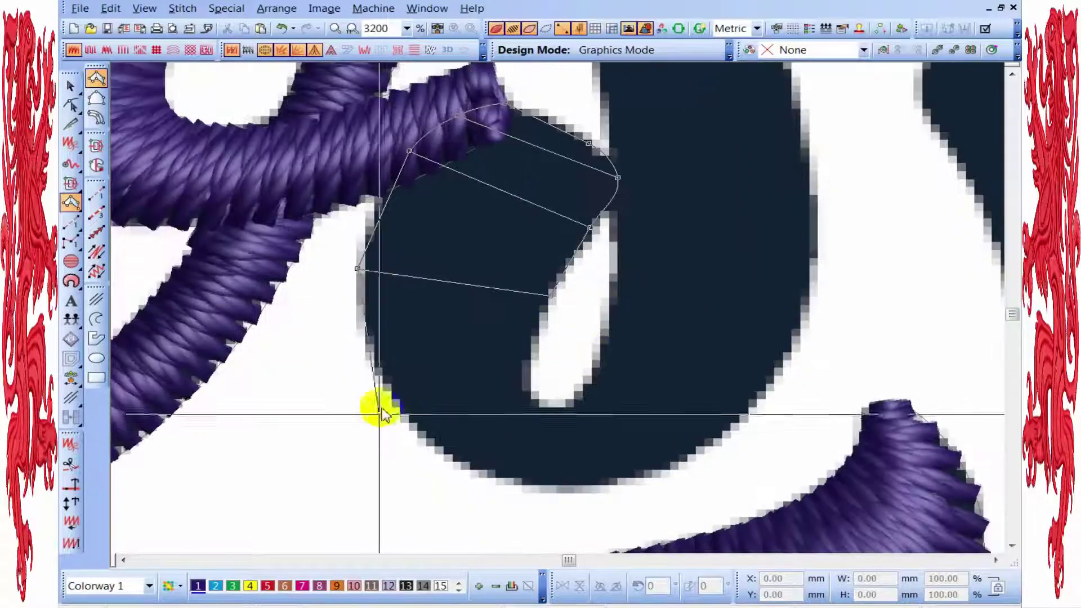
- Place point pairs between the outer edge and the counter around the lower-left and bottom of the s's bowl
{"action": "key", "text": "z"}
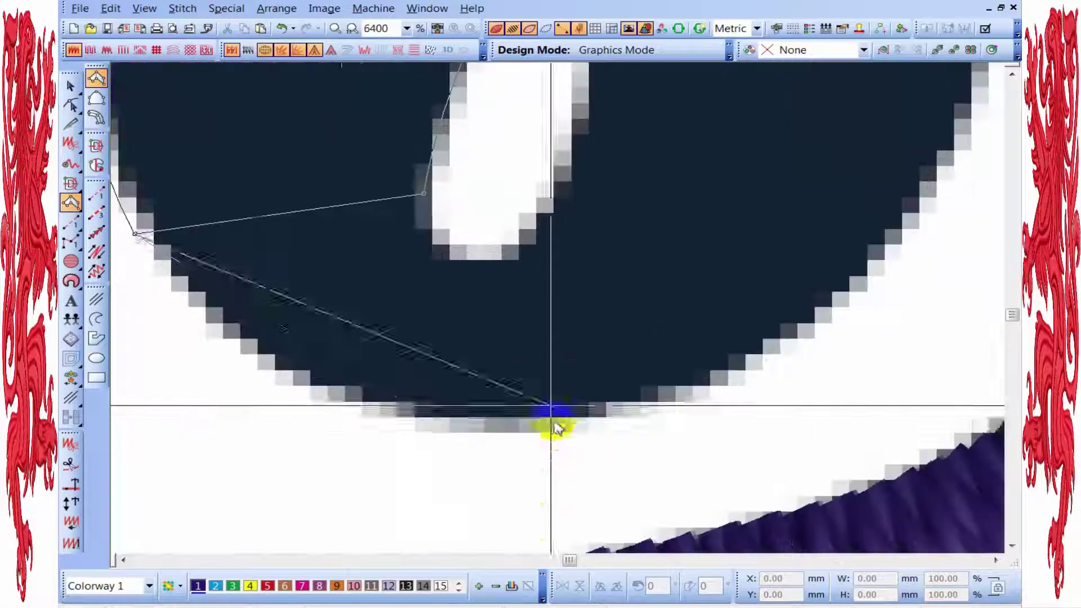
{"action": "left_click", "coordinate": [387, 415]}
{"action": "left_click", "coordinate": [461, 256]}
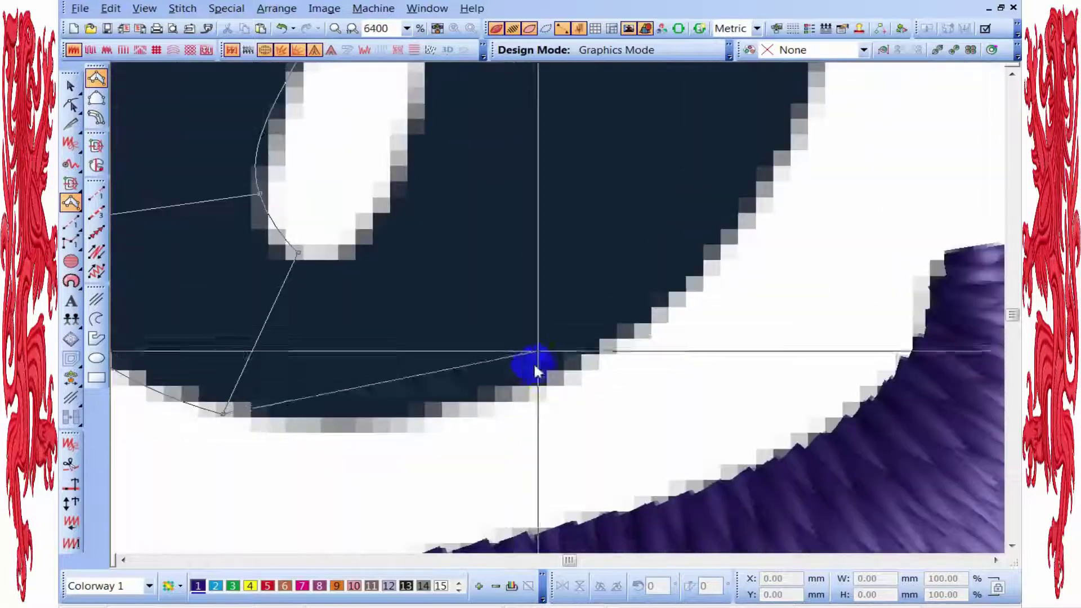
{"action": "left_click", "coordinate": [554, 377]}
{"action": "key", "text": "shift+z"}
{"action": "key", "text": "shift+z"}
{"action": "key", "text": "shift+z"}
{"action": "key", "text": "z"}
{"action": "key", "text": "z"}
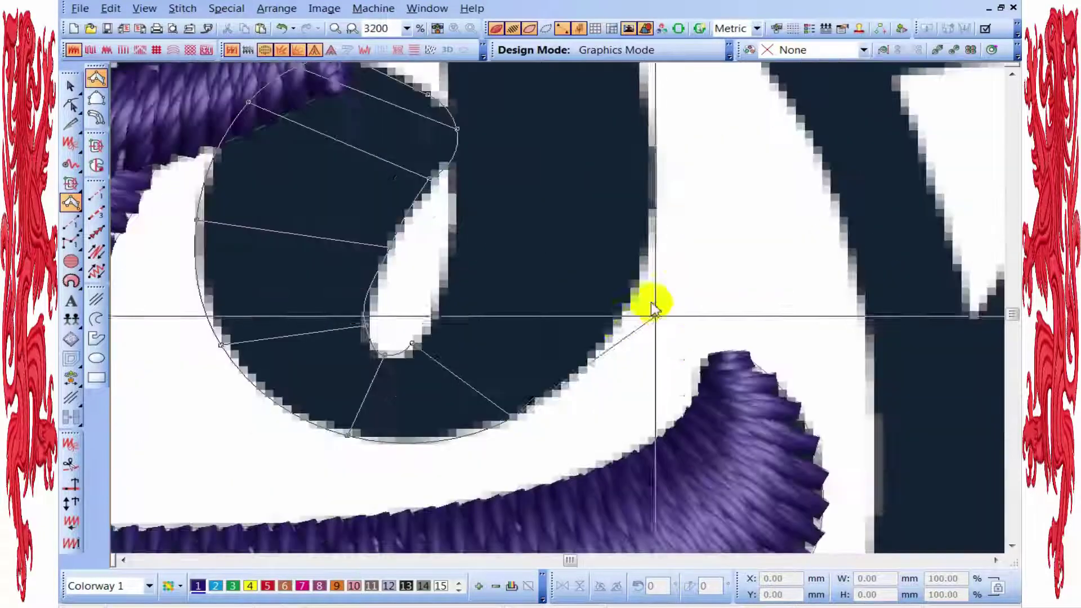
- Continue the s column with point pairs up the bowl's right side to just above the counter
{"action": "left_click", "coordinate": [623, 323]}
{"action": "left_click", "coordinate": [445, 280]}
{"action": "key", "text": "shift+z"}
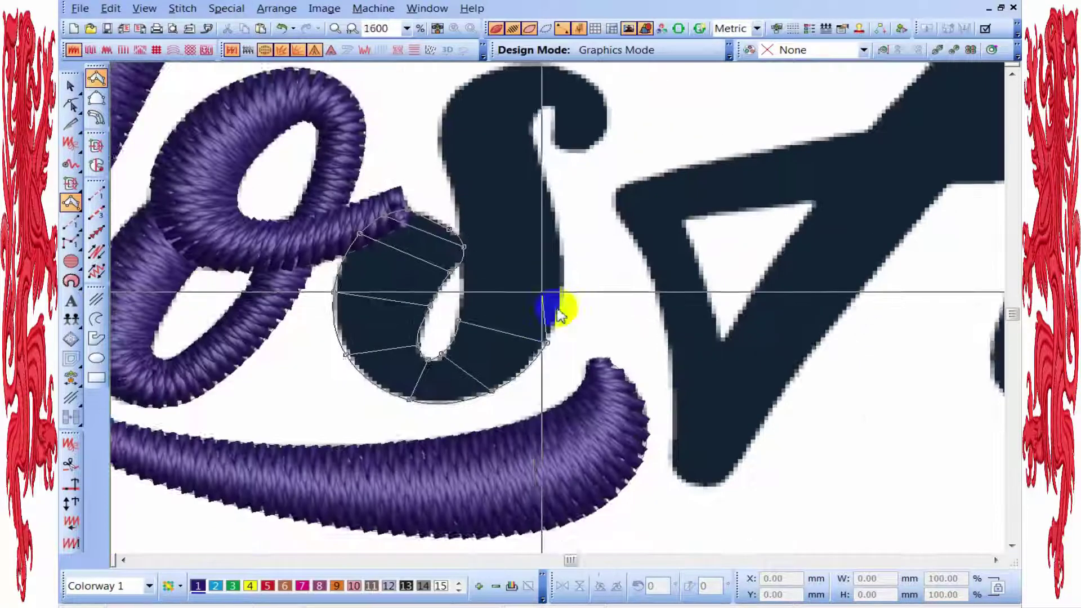
{"action": "key", "text": "z"}
{"action": "left_click", "coordinate": [594, 233]}
{"action": "left_click", "coordinate": [399, 234]}
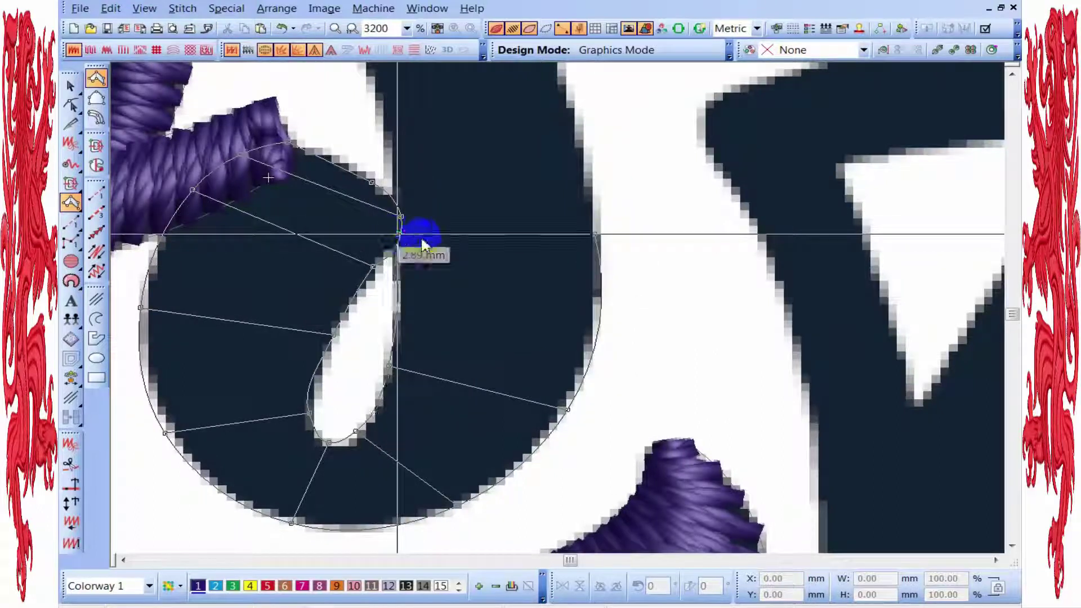
- Extend the s column up the stem with point pairs as far as the base of the upper hook
{"action": "key", "text": "shift+z"}
{"action": "key", "text": "shift+z"}
{"action": "key", "text": "z"}
{"action": "key", "text": "z"}
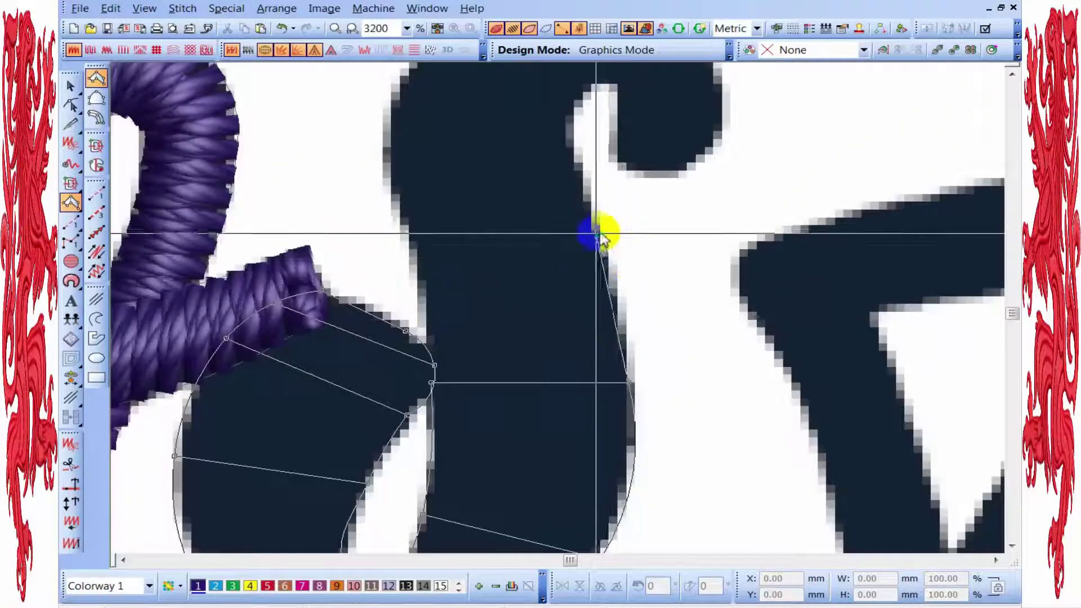
{"action": "left_click", "coordinate": [622, 229]}
{"action": "key", "text": "shift+z"}
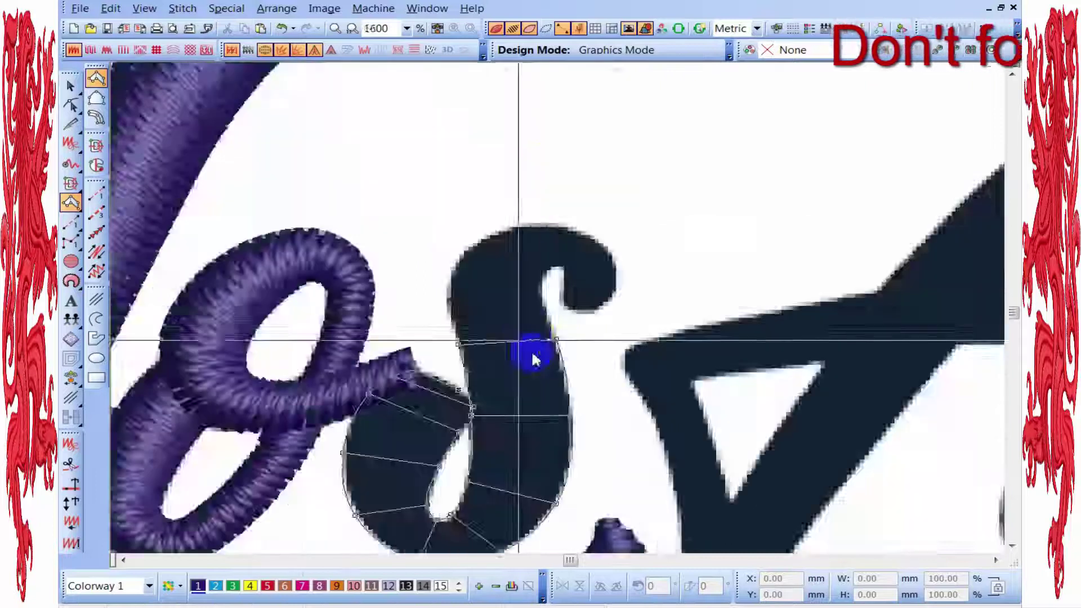
{"action": "key", "text": "shift+z"}
{"action": "key", "text": "shift+z"}
{"action": "key", "text": "z"}
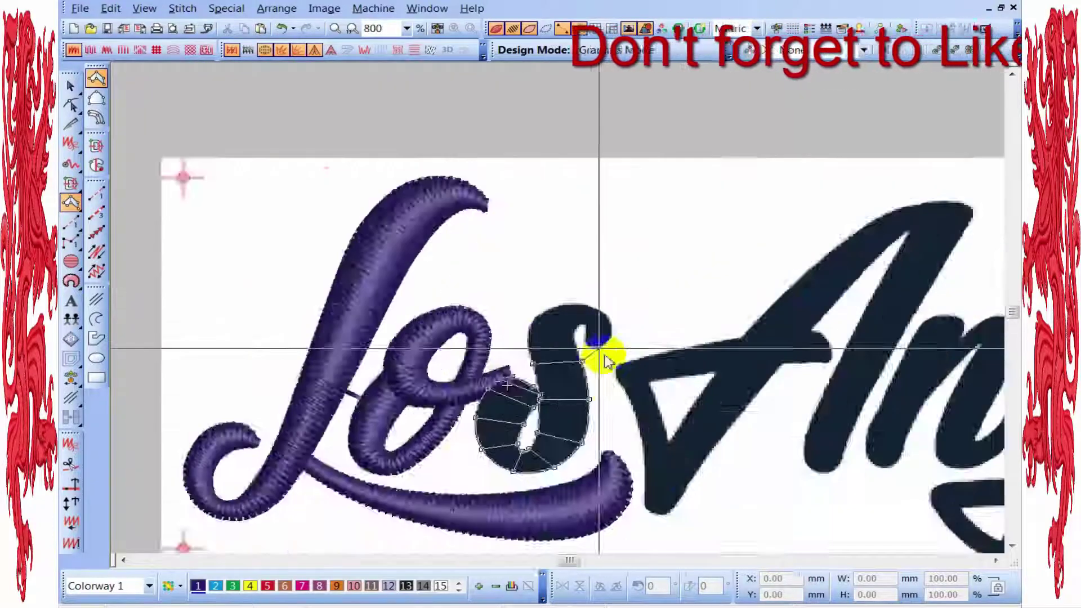
{"action": "key", "text": "z"}
{"action": "key", "text": "z"}
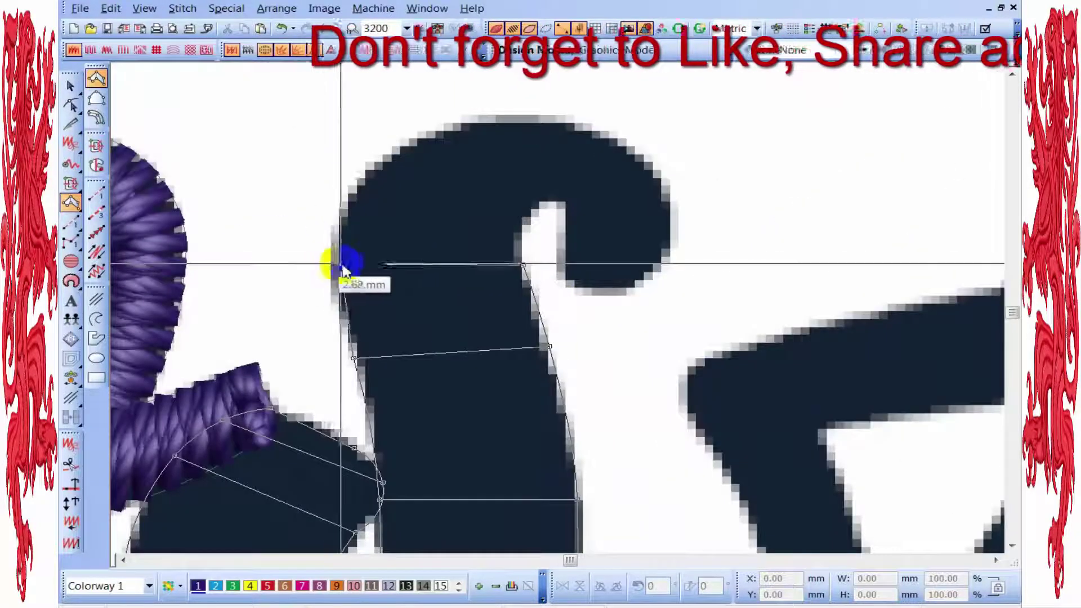
- Place point pairs around the upper-left bend and over the top of the s's hook
{"action": "left_click", "coordinate": [540, 216]}
{"action": "left_click", "coordinate": [375, 155]}
{"action": "key", "text": "shift+z"}
{"action": "key", "text": "shift+z"}
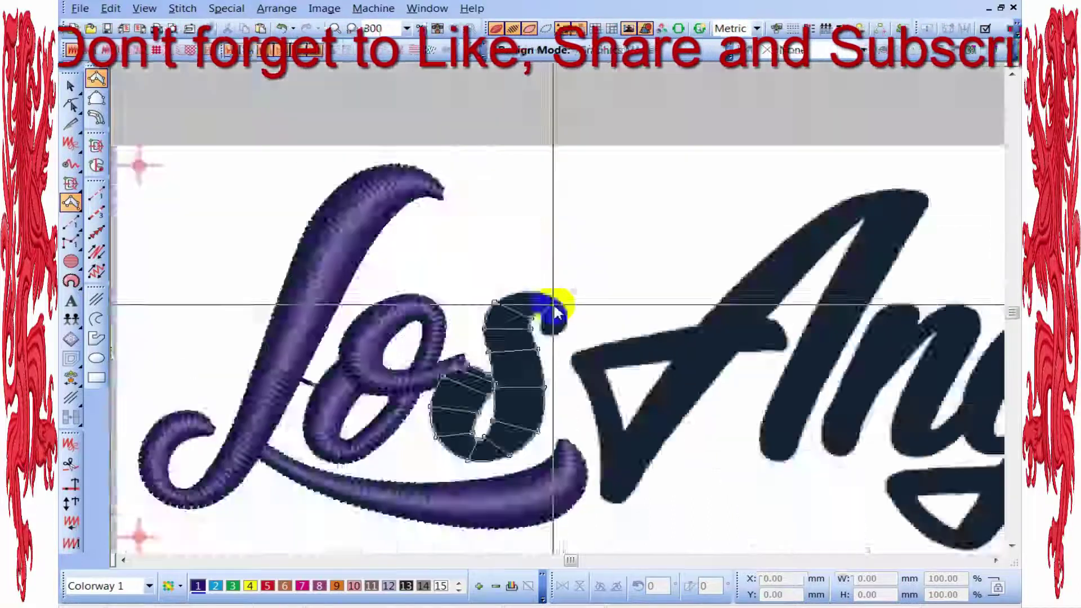
{"action": "key", "text": "z"}
{"action": "key", "text": "z"}
{"action": "left_click", "coordinate": [483, 333]}
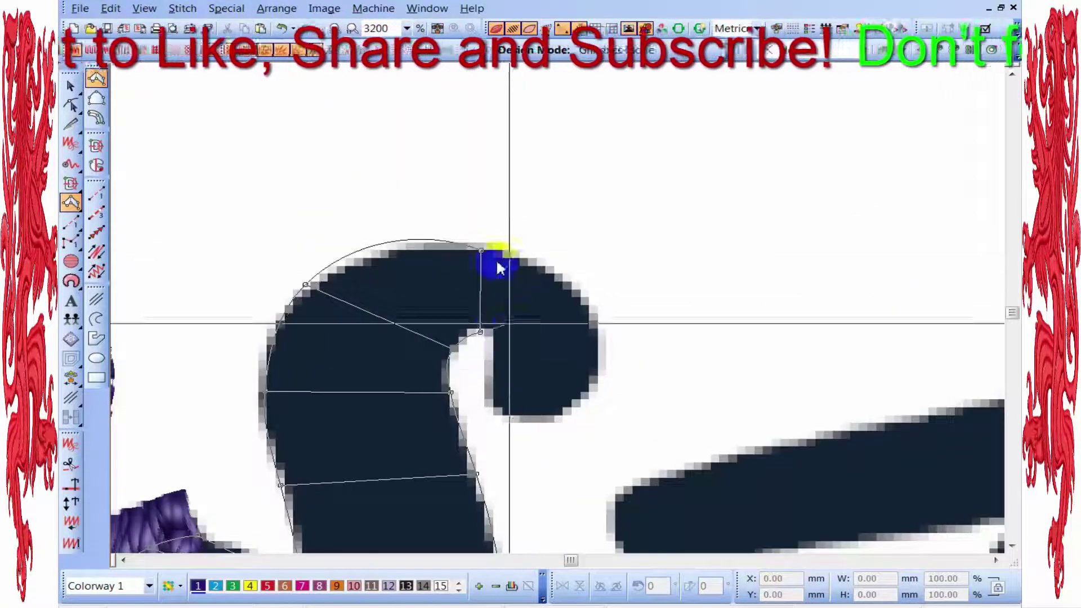
{"action": "left_click", "coordinate": [482, 238]}
- Finish the s column with point pairs down to the rounded tip of the hook and generate its stitches
{"action": "left_click", "coordinate": [491, 350]}
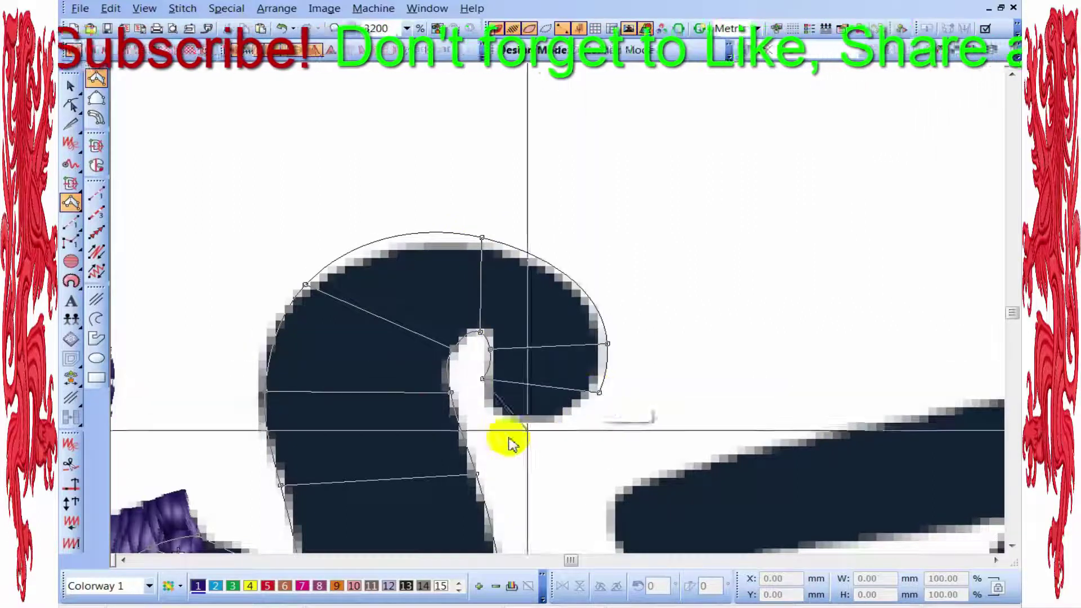
{"action": "left_click", "coordinate": [527, 423]}
{"action": "key", "text": "Return"}
{"action": "scroll", "coordinate": [534, 423], "scroll_direction": "down", "scroll_amount": 5}
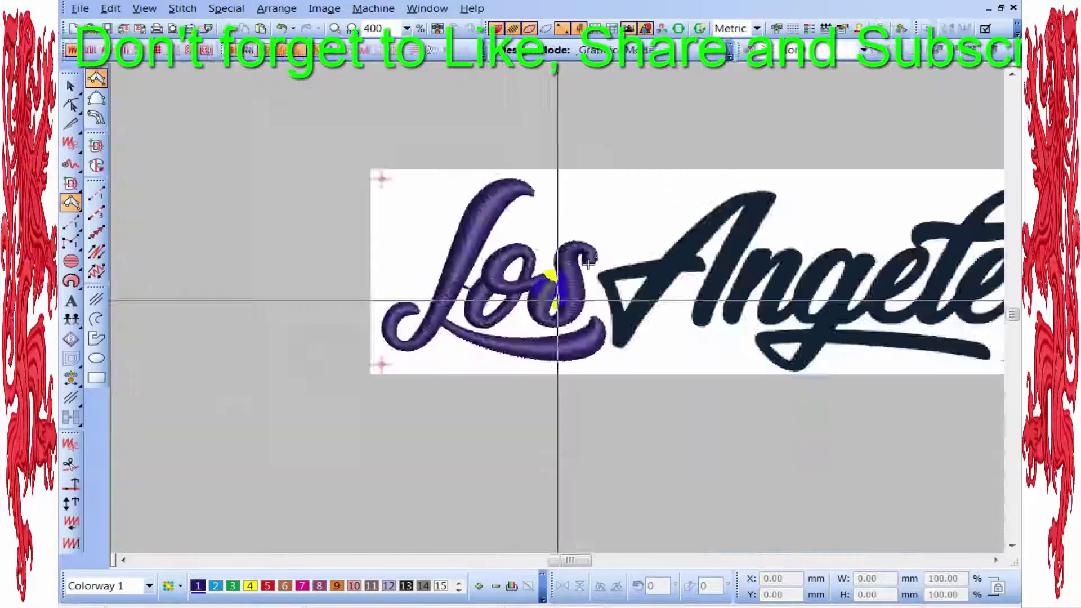
- Reshape the s column by adding stitch-angle lines on the left and right sides of the counter's lower end
{"action": "scroll", "coordinate": [550, 289], "scroll_direction": "up", "scroll_amount": 4}
{"action": "scroll", "coordinate": [632, 366], "scroll_direction": "down", "scroll_amount": 1}
{"action": "scroll", "coordinate": [564, 294], "scroll_direction": "up", "scroll_amount": 2}
{"action": "key", "text": "h"}
{"action": "scroll", "coordinate": [550, 265], "scroll_direction": "down", "scroll_amount": 2}
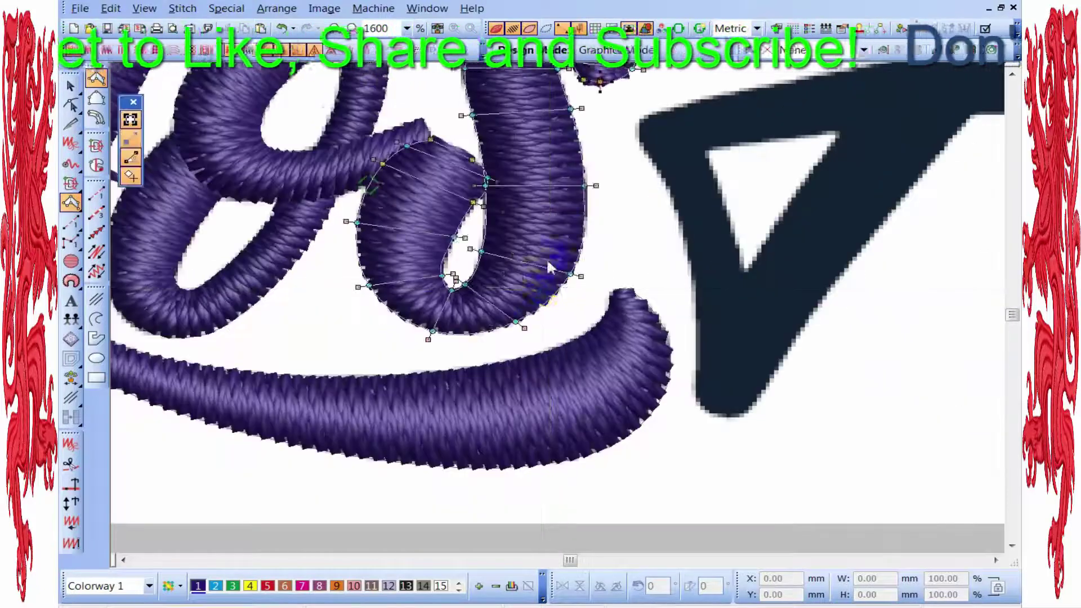
{"action": "scroll", "coordinate": [471, 438], "scroll_direction": "up", "scroll_amount": 6}
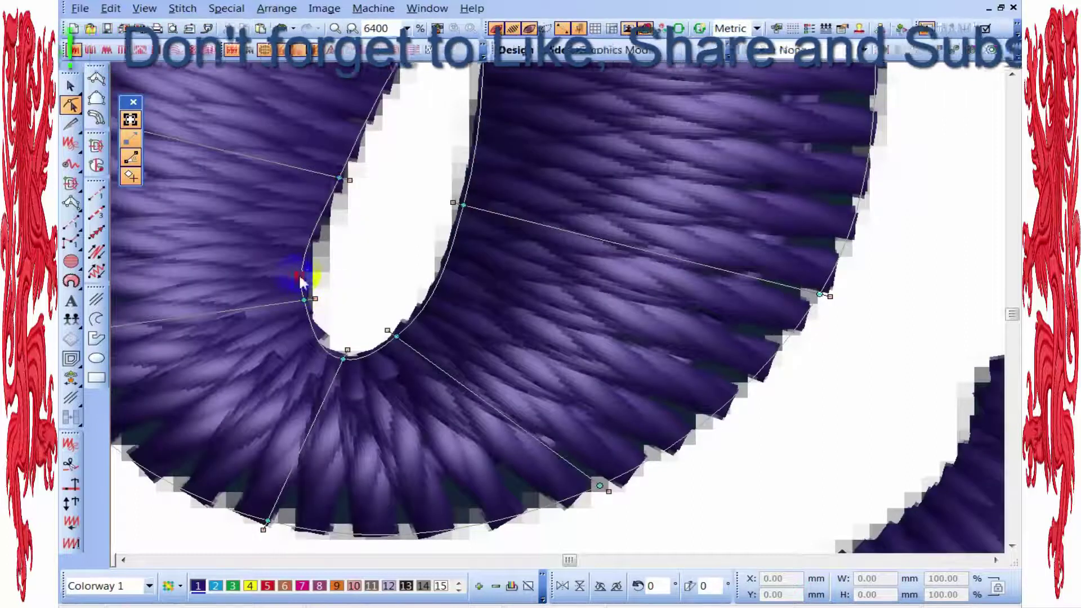
{"action": "left_click", "coordinate": [305, 275]}
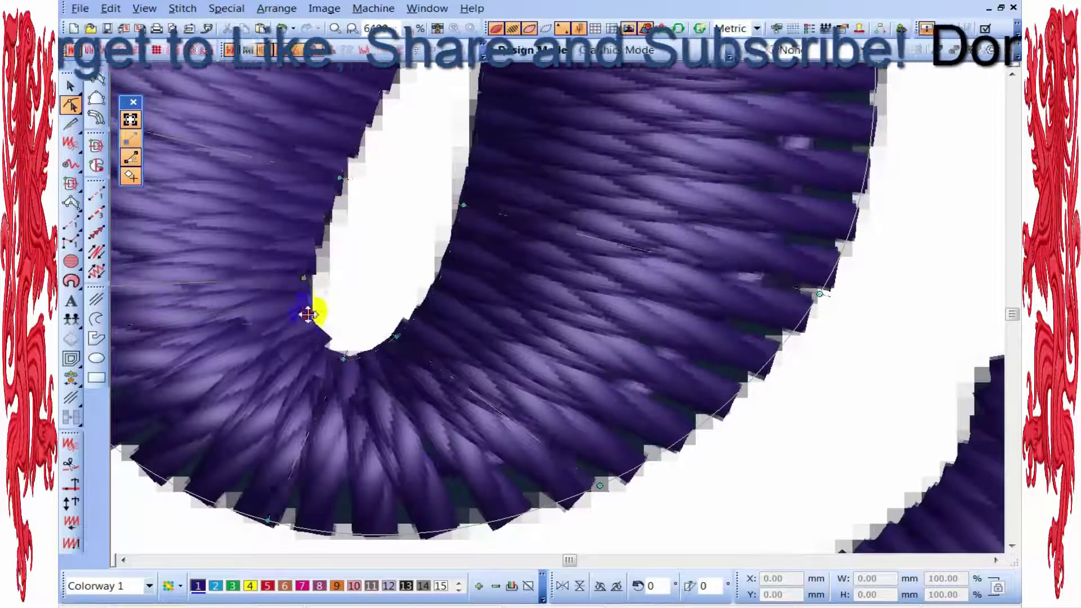
{"action": "left_click", "coordinate": [397, 337]}
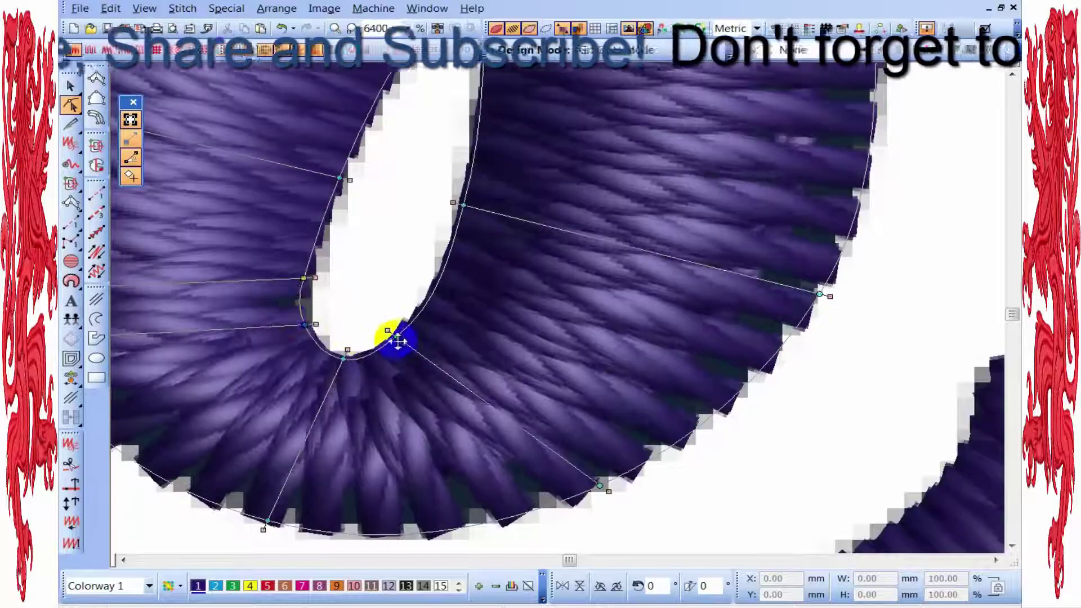
{"action": "left_click", "coordinate": [446, 303]}
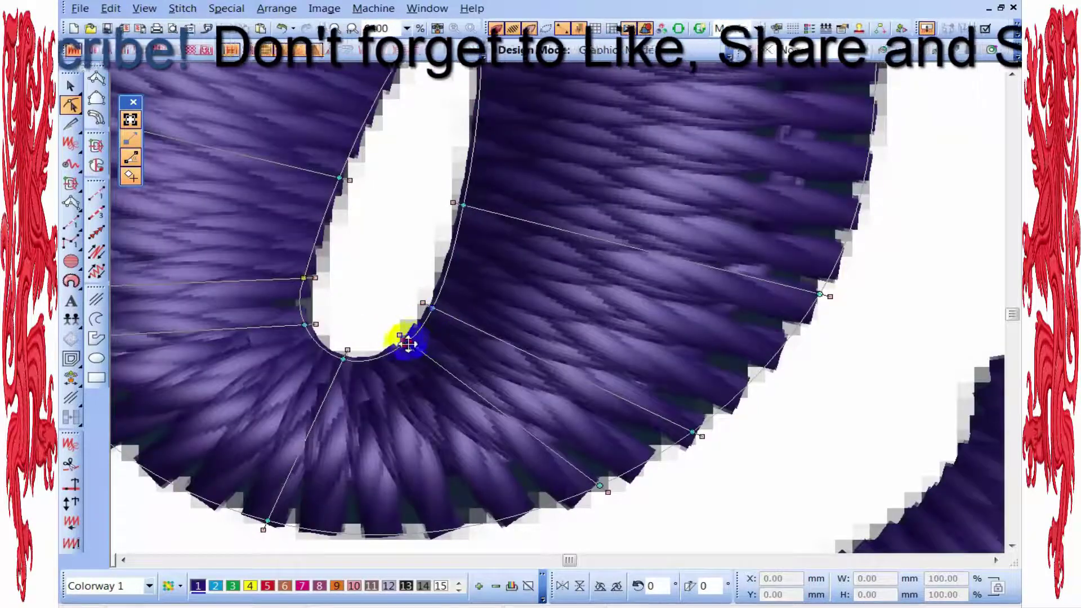
- Adjust the nodes of the stitch-angle lines around the bottom and lower left of the s's bowl to even out the stitch fan
{"action": "left_click", "coordinate": [376, 369]}
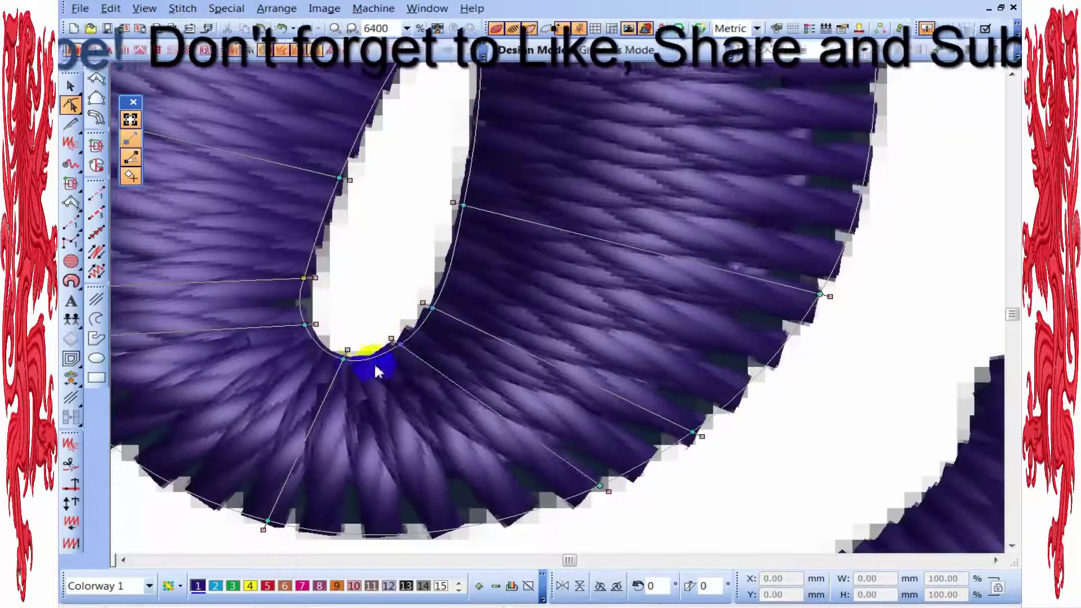
{"action": "key", "text": "shift+z"}
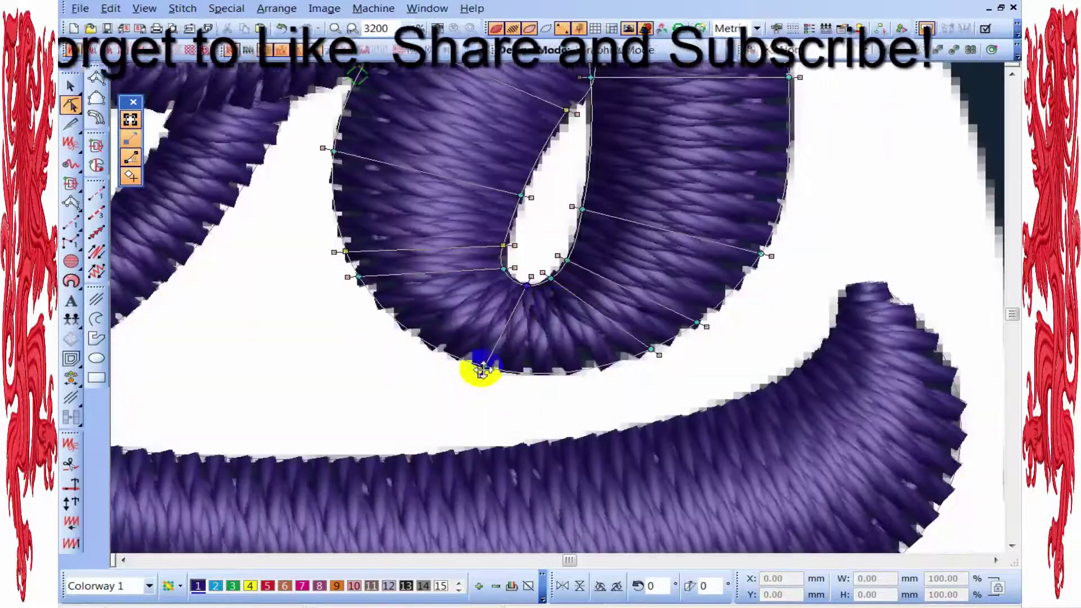
{"action": "left_click", "coordinate": [387, 300]}
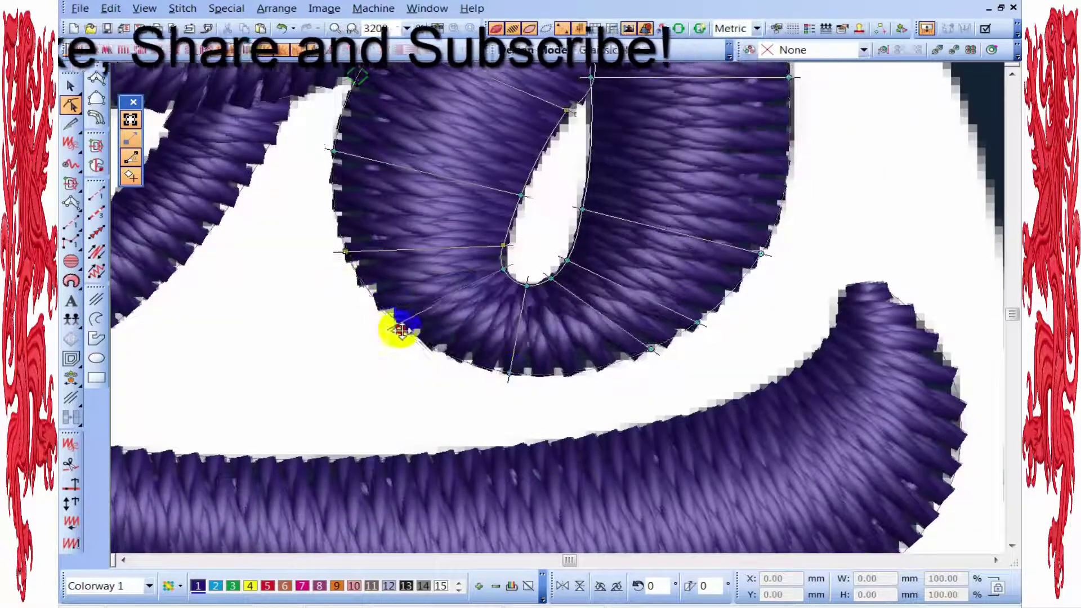
- Redistribute the outer ends of the stitch-angle lines around the lower left, bottom and lower right of the s's bowl
{"action": "left_click", "coordinate": [358, 268]}
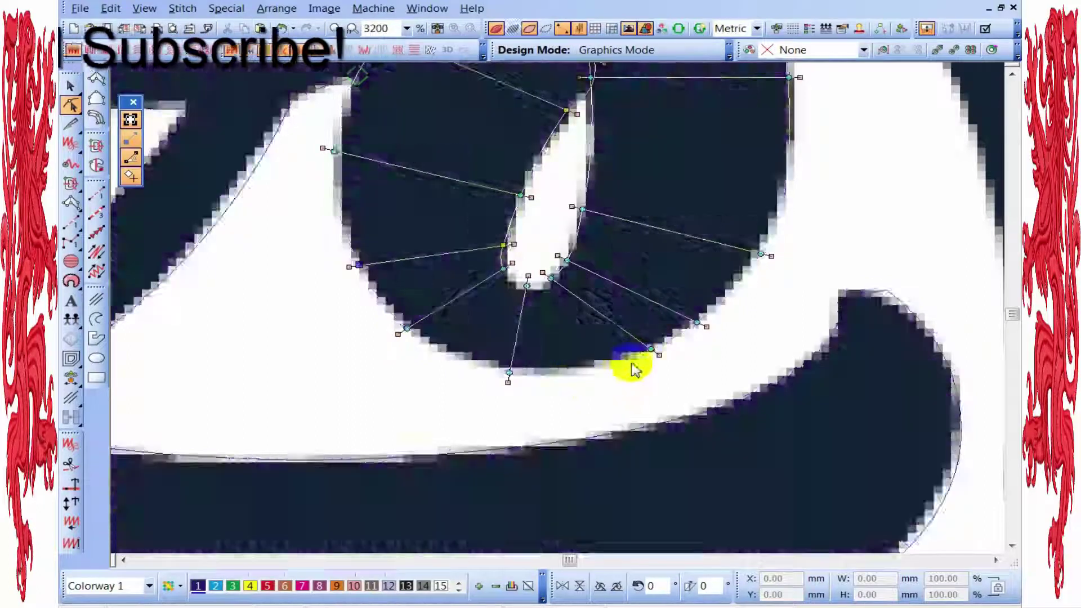
{"action": "left_click", "coordinate": [650, 351]}
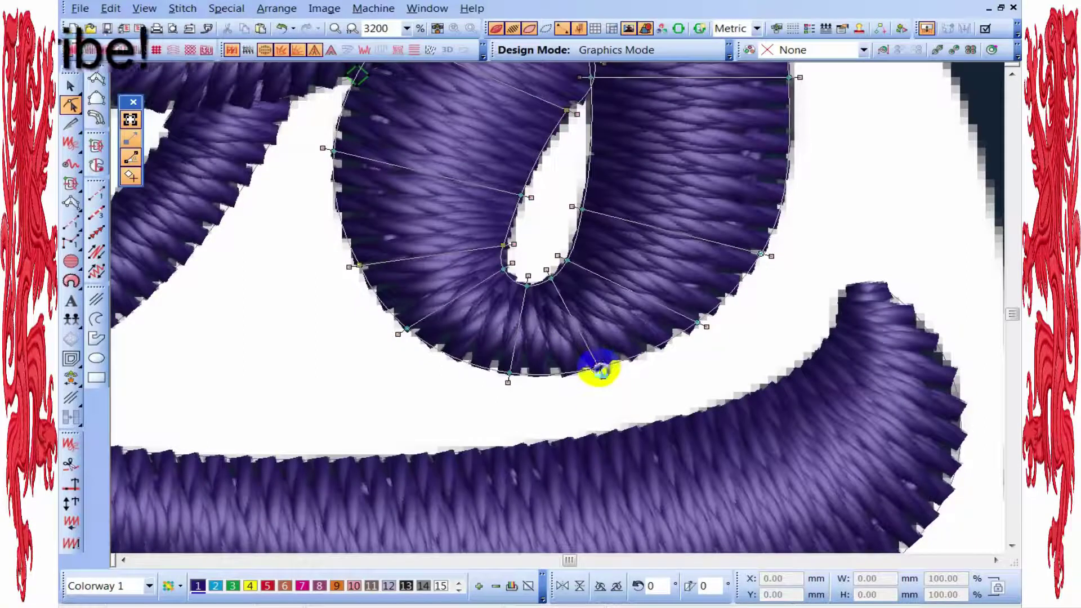
{"action": "left_click_drag", "start_coordinate": [510, 373], "coordinate": [518, 372]}
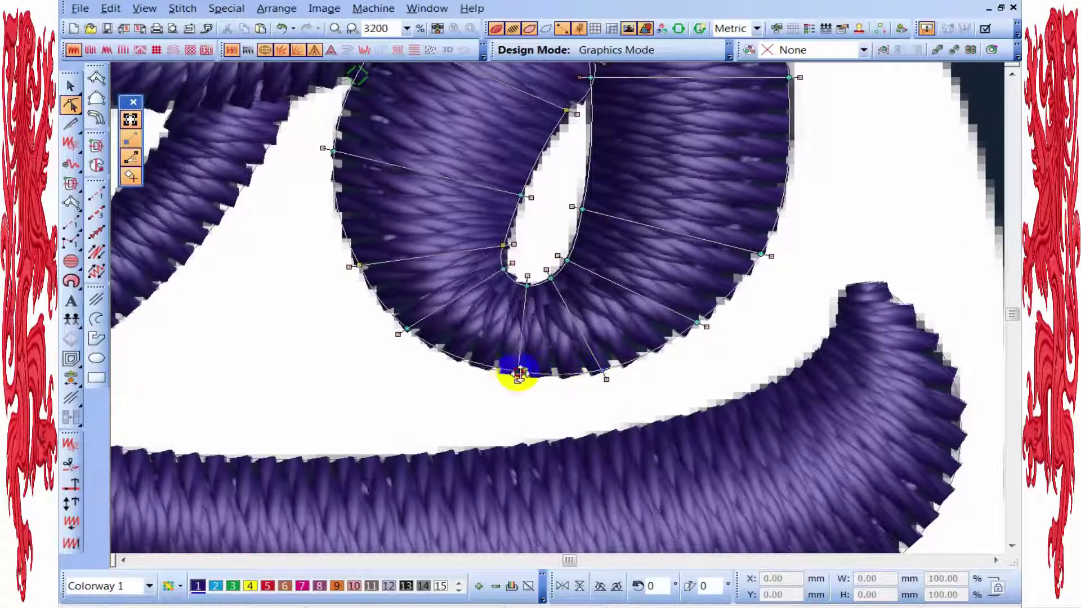
{"action": "left_click", "coordinate": [698, 324]}
{"action": "left_click_drag", "start_coordinate": [698, 323], "coordinate": [678, 336]}
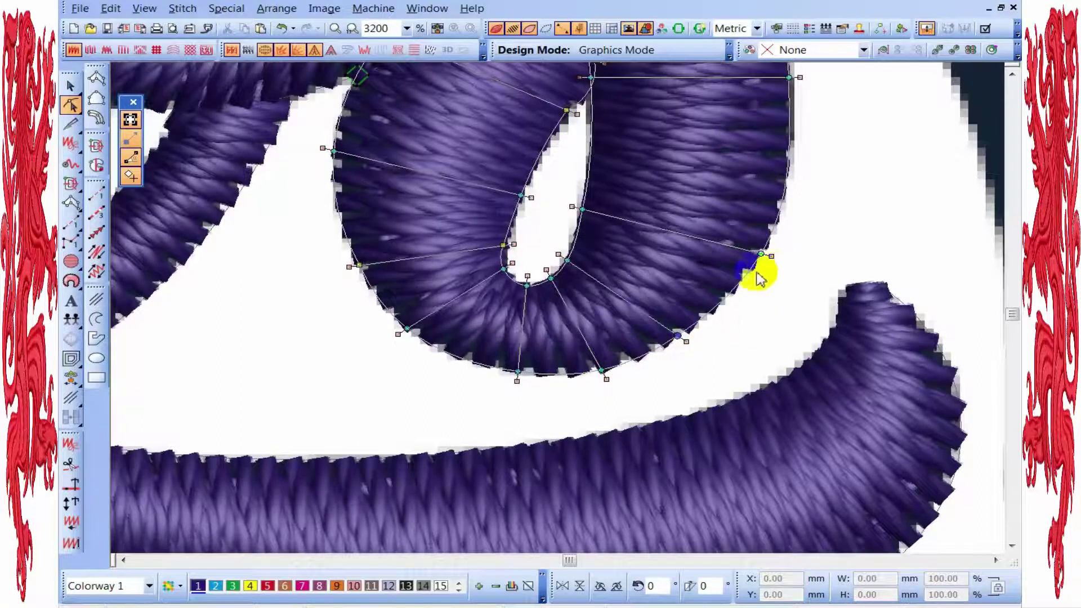
- Reposition the stitch-angle nodes along the inner curve of the s's hook to follow the artwork's opening
{"action": "scroll", "coordinate": [832, 120], "scroll_direction": "down", "scroll_amount": 3}
{"action": "scroll", "coordinate": [616, 298], "scroll_direction": "up", "scroll_amount": 3}
{"action": "left_click", "coordinate": [608, 296]}
{"action": "scroll", "coordinate": [560, 294], "scroll_direction": "down", "scroll_amount": 3}
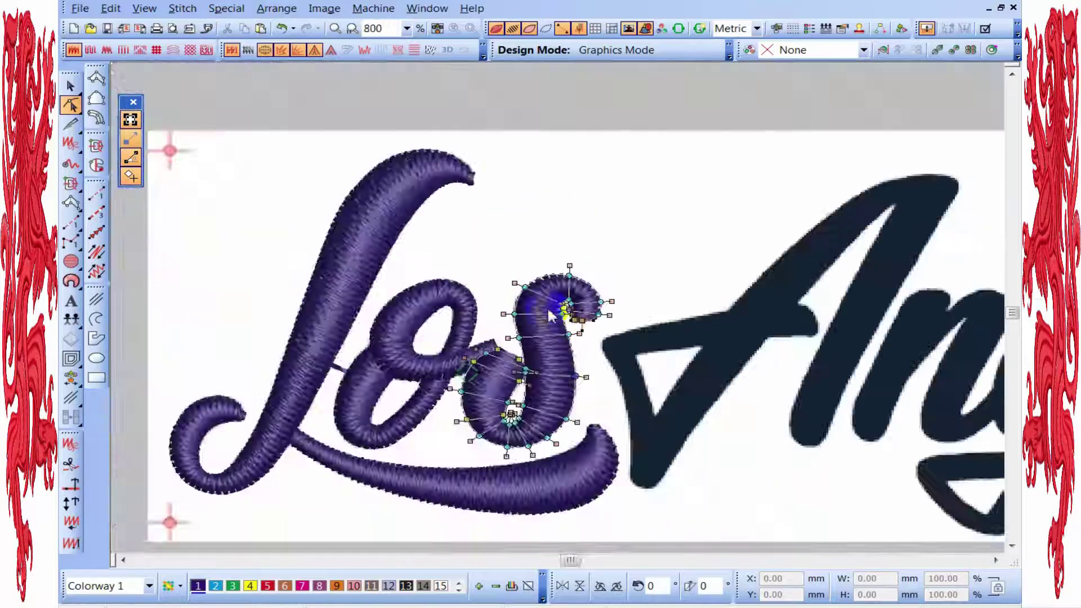
{"action": "scroll", "coordinate": [560, 299], "scroll_direction": "up", "scroll_amount": 3}
{"action": "scroll", "coordinate": [567, 318], "scroll_direction": "up", "scroll_amount": 1}
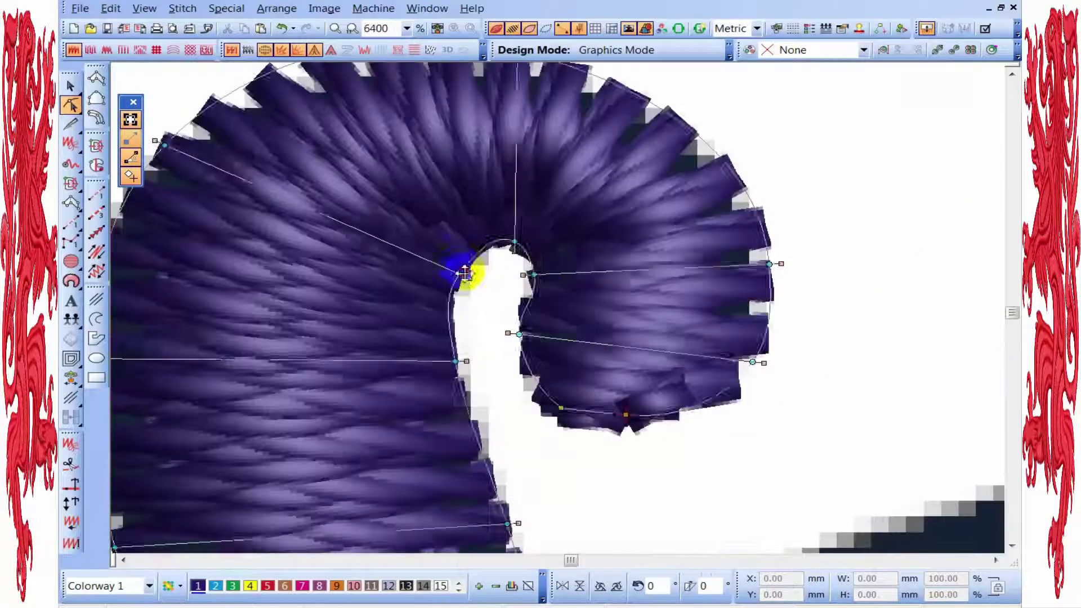
{"action": "left_click", "coordinate": [444, 288]}
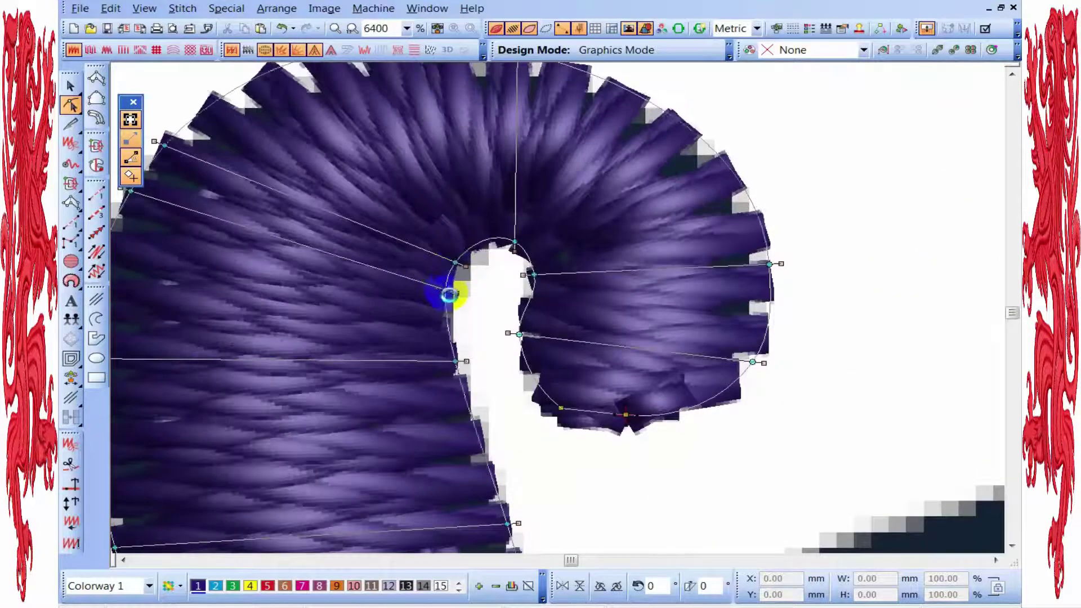
{"action": "left_click", "coordinate": [512, 243]}
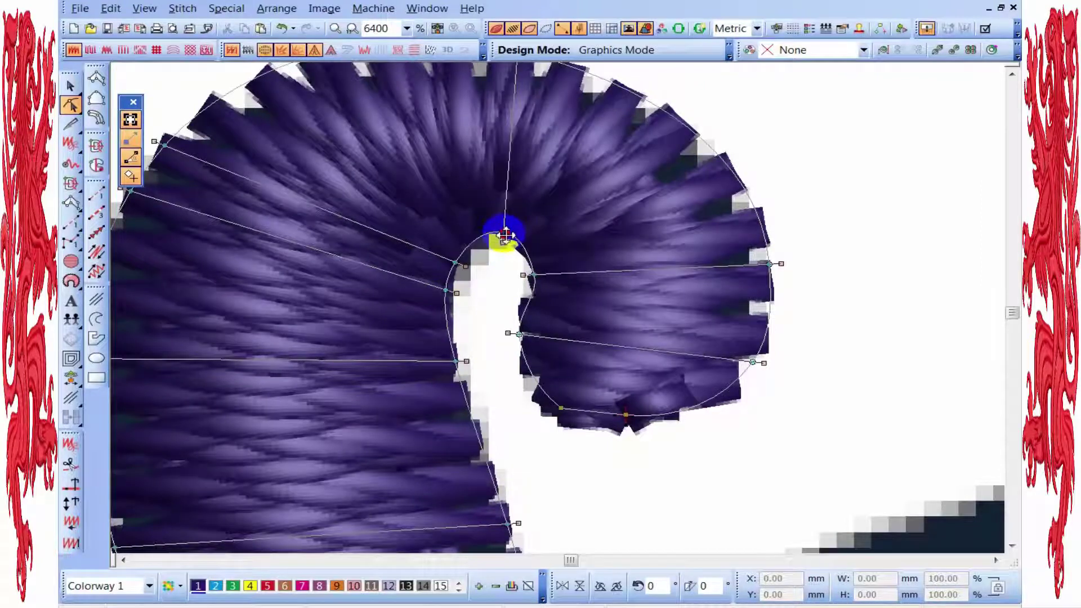
{"action": "left_click", "coordinate": [537, 275]}
{"action": "left_click", "coordinate": [516, 335]}
- Reshape the tip of the s's hook by widening its end edge and moving the neighbouring outer node outward
{"action": "left_click", "coordinate": [626, 421]}
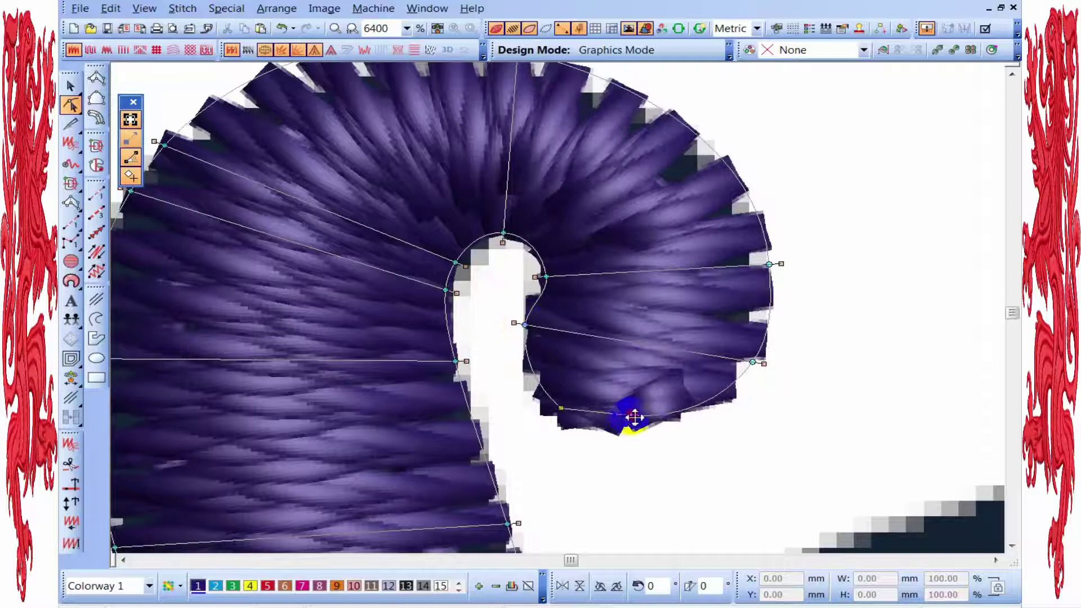
{"action": "left_click", "coordinate": [578, 432]}
{"action": "left_click", "coordinate": [782, 364]}
{"action": "left_click_drag", "start_coordinate": [755, 362], "coordinate": [768, 345]}
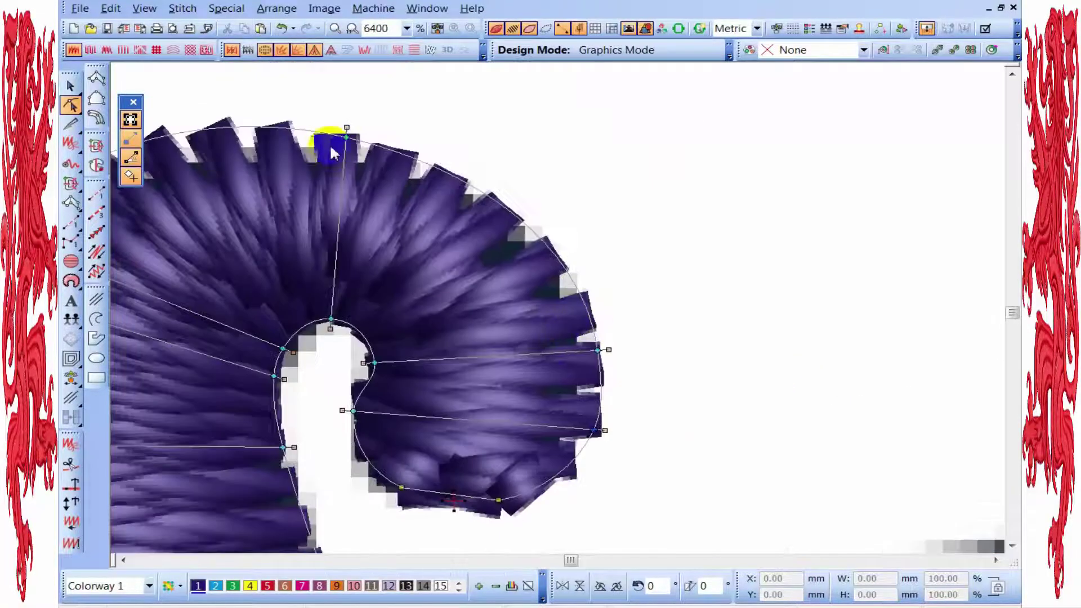
- Add a stitch-angle line at the upper left of the s's hook and shift the top line's outer end toward the right
{"action": "left_click", "coordinate": [352, 123]}
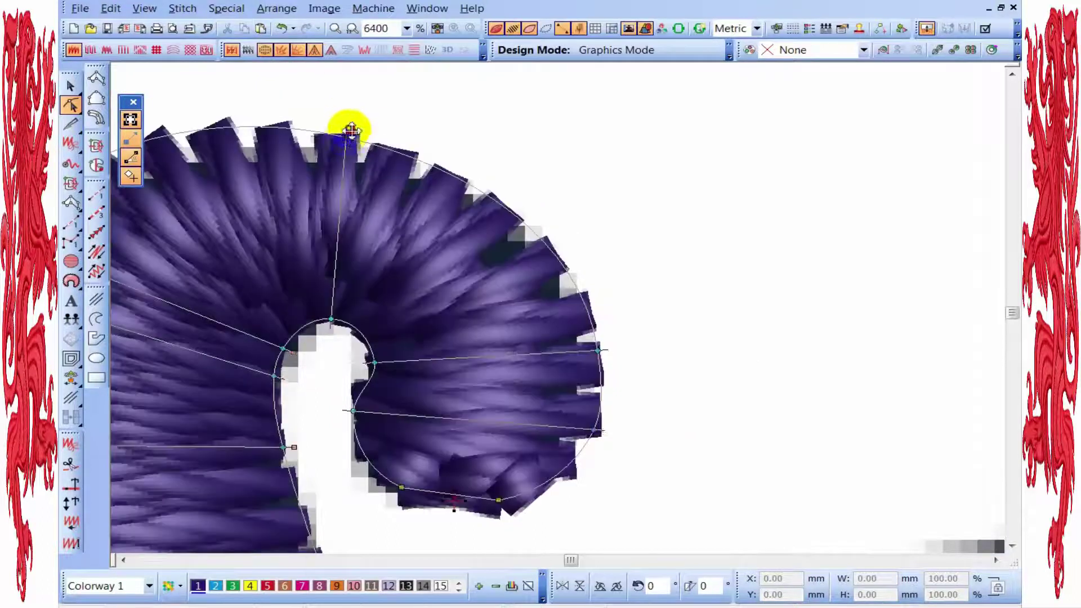
{"action": "middle_click", "coordinate": [218, 182]}
{"action": "left_click_drag", "start_coordinate": [518, 264], "coordinate": [515, 277]}
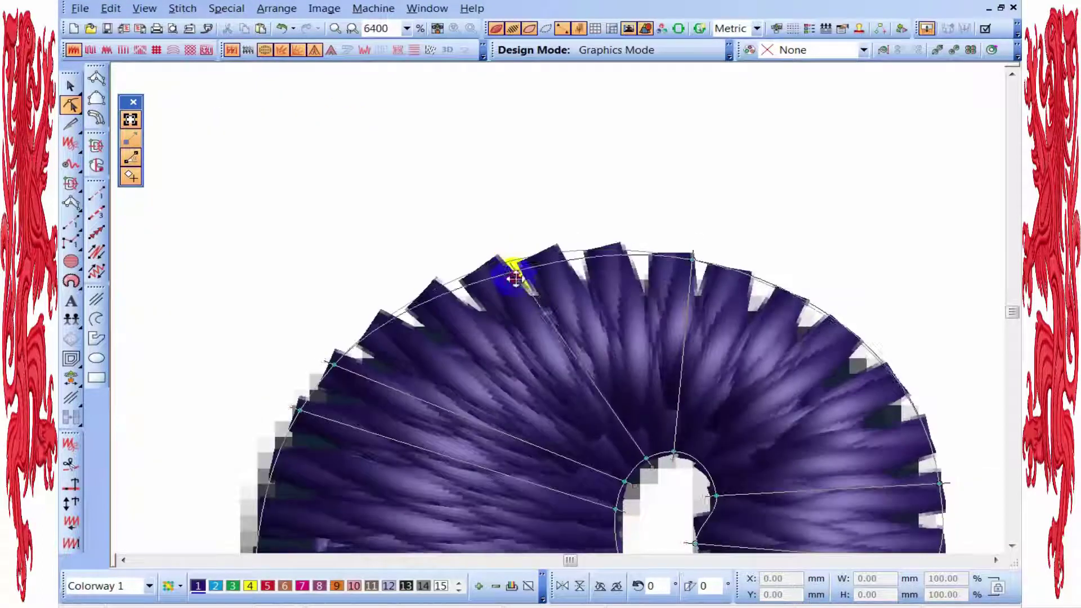
{"action": "left_click", "coordinate": [677, 265]}
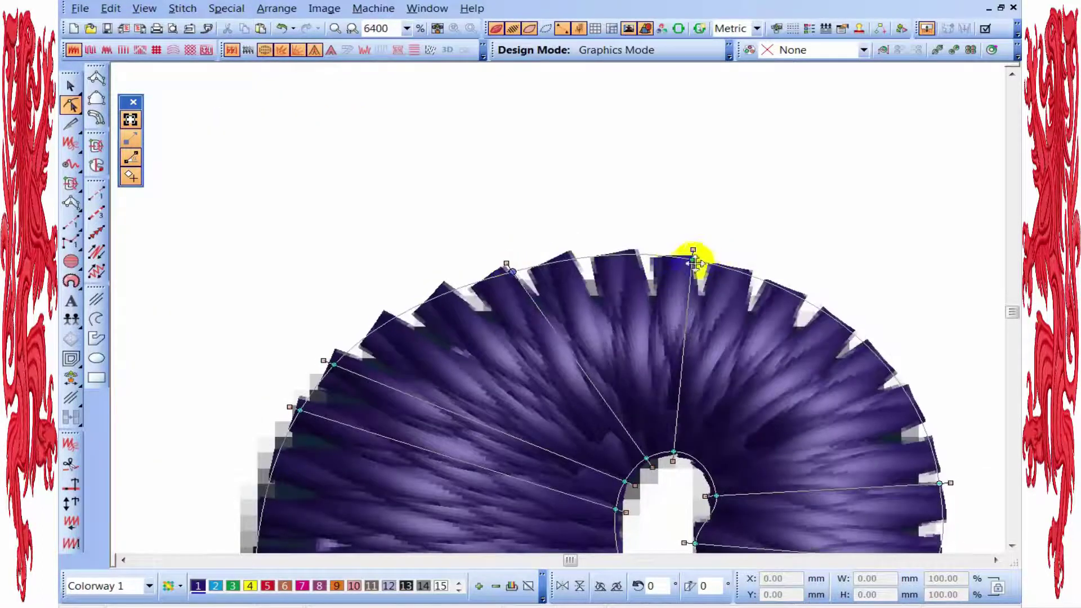
{"action": "left_click_drag", "start_coordinate": [755, 273], "coordinate": [757, 290]}
{"action": "scroll", "coordinate": [731, 427], "scroll_direction": "down", "scroll_amount": 1}
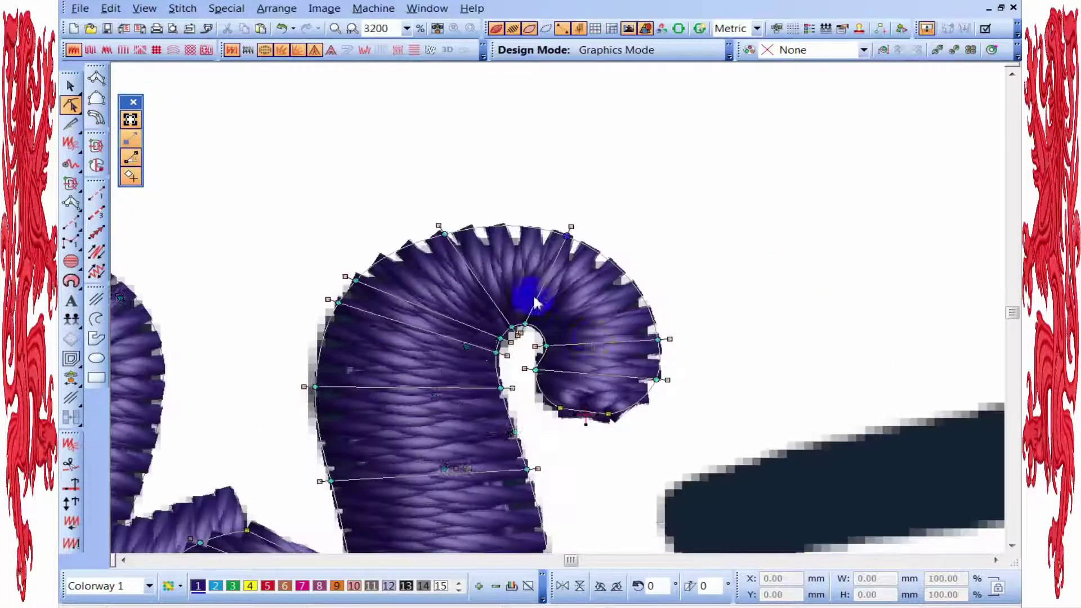
- Spread the outer ends of the stitch-angle lines around the upper-left bend of the s's hook to even out the fan
{"action": "scroll", "coordinate": [719, 398], "scroll_direction": "up", "scroll_amount": 1}
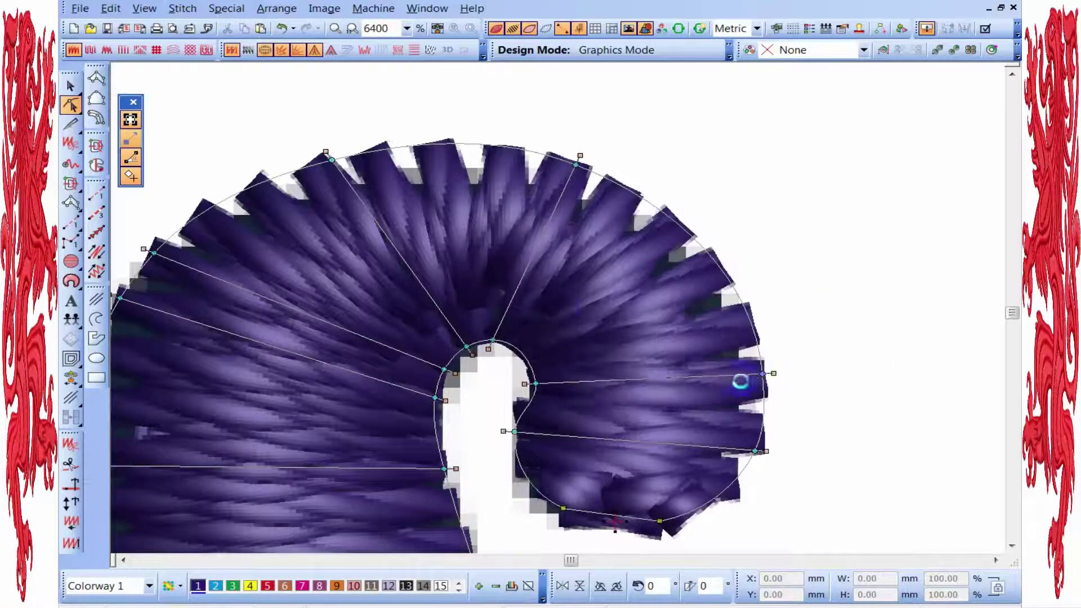
{"action": "scroll", "coordinate": [738, 374], "scroll_direction": "down", "scroll_amount": 2}
{"action": "scroll", "coordinate": [376, 280], "scroll_direction": "up", "scroll_amount": 2}
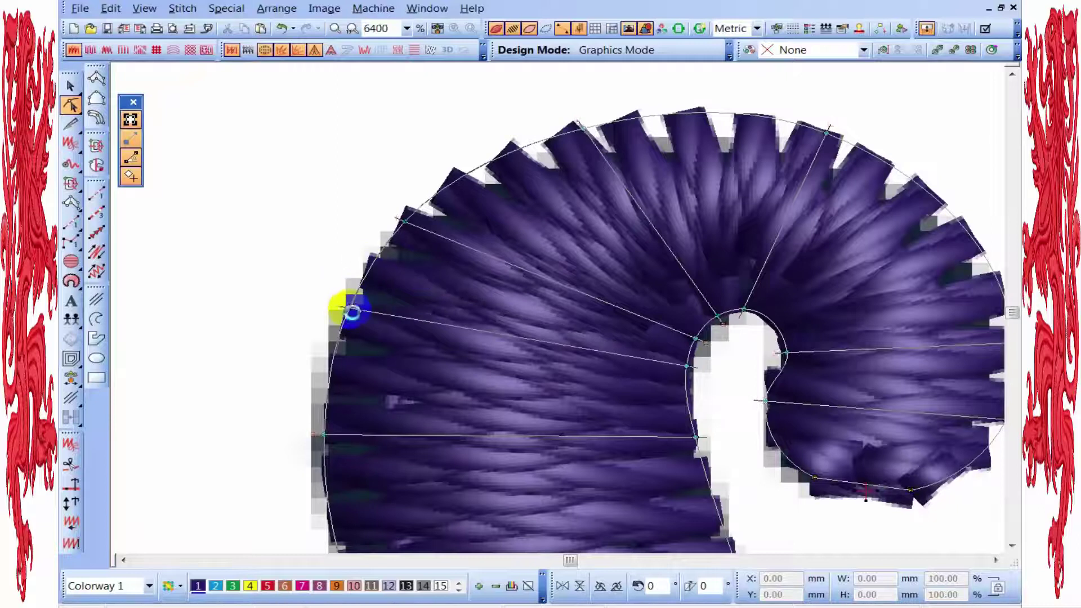
{"action": "left_click", "coordinate": [405, 219]}
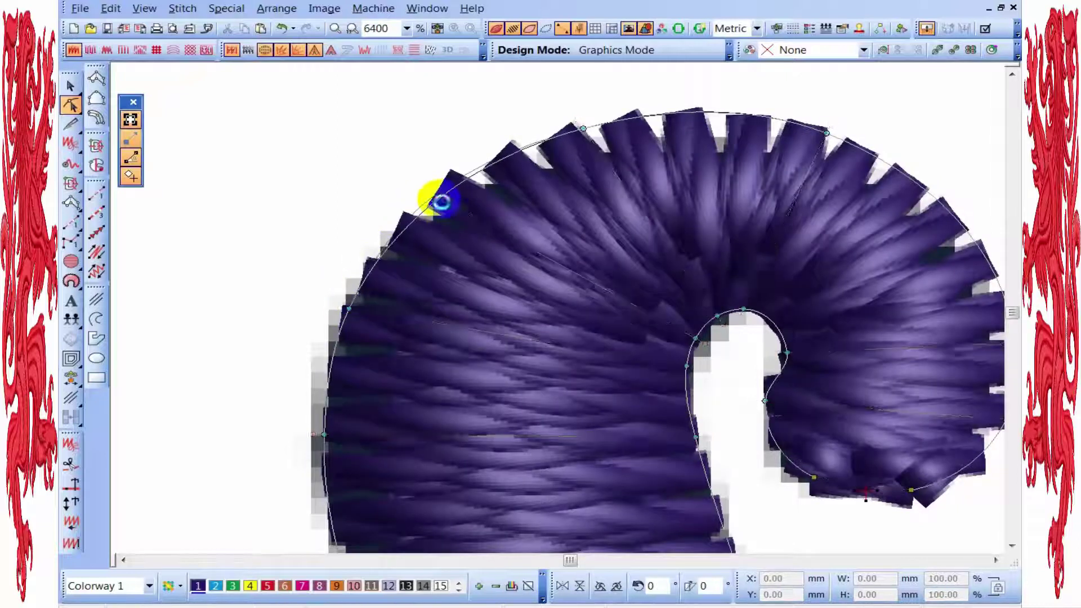
{"action": "left_click_drag", "start_coordinate": [442, 201], "coordinate": [439, 198]}
{"action": "left_click", "coordinate": [590, 132]}
{"action": "left_click", "coordinate": [791, 137]}
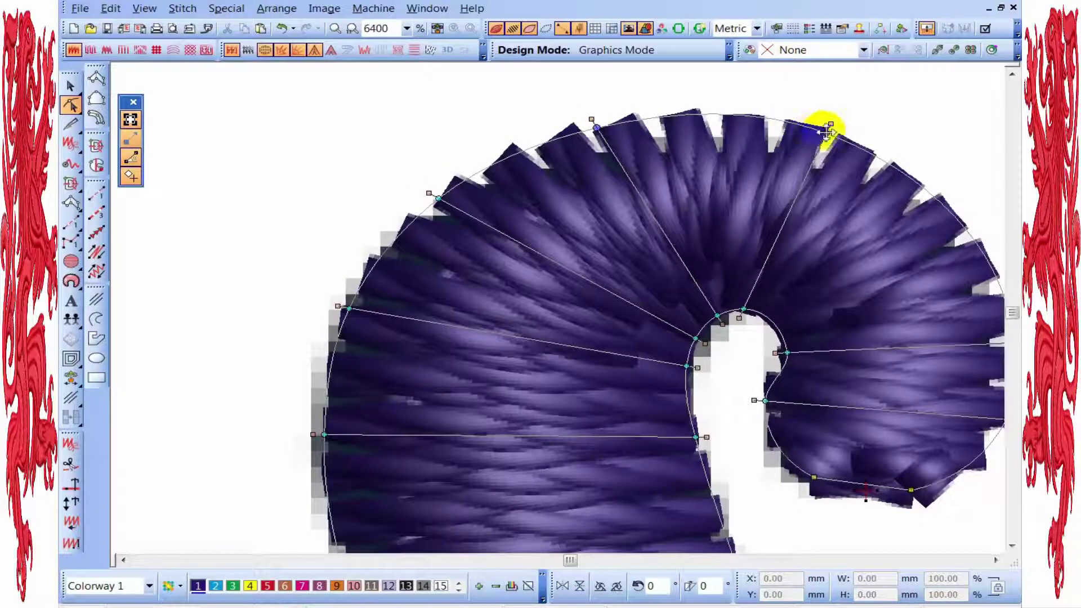
- Fine-tune the outer stitch-angle nodes at the upper left and bottom of the s's bowl and finish reshaping the letter
{"action": "scroll", "coordinate": [567, 301], "scroll_direction": "down", "scroll_amount": 3}
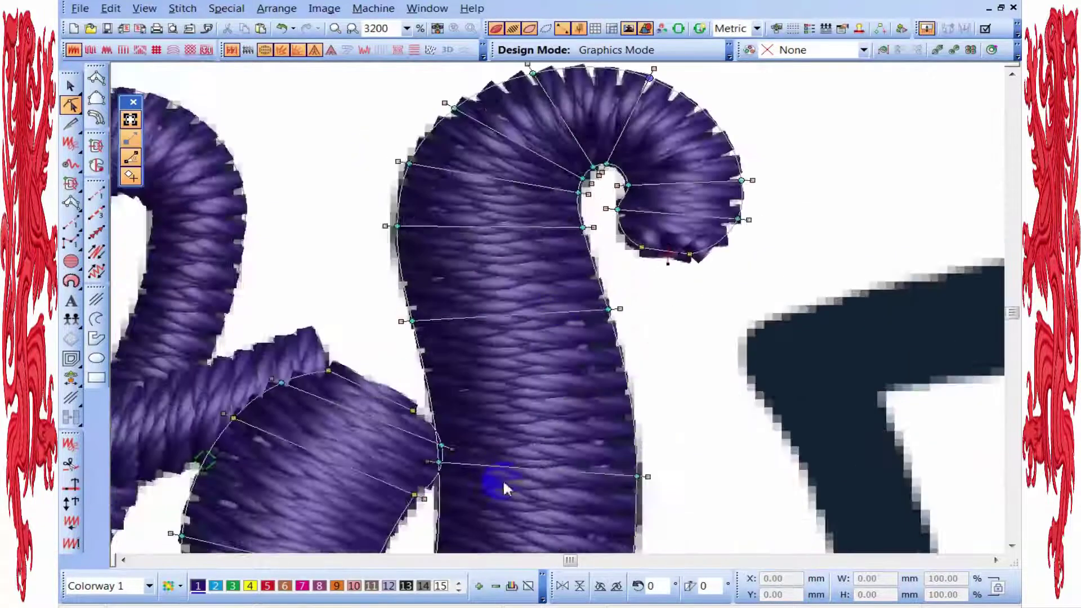
{"action": "scroll", "coordinate": [542, 346], "scroll_direction": "up", "scroll_amount": 1}
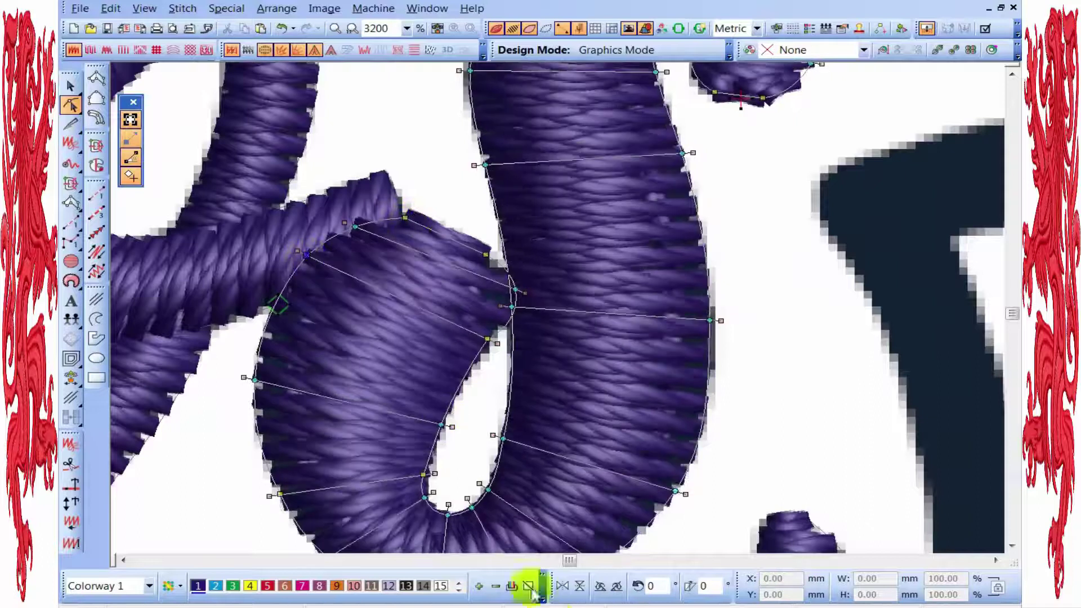
{"action": "scroll", "coordinate": [560, 303], "scroll_direction": "down", "scroll_amount": 5}
{"action": "scroll", "coordinate": [558, 304], "scroll_direction": "up", "scroll_amount": 1}
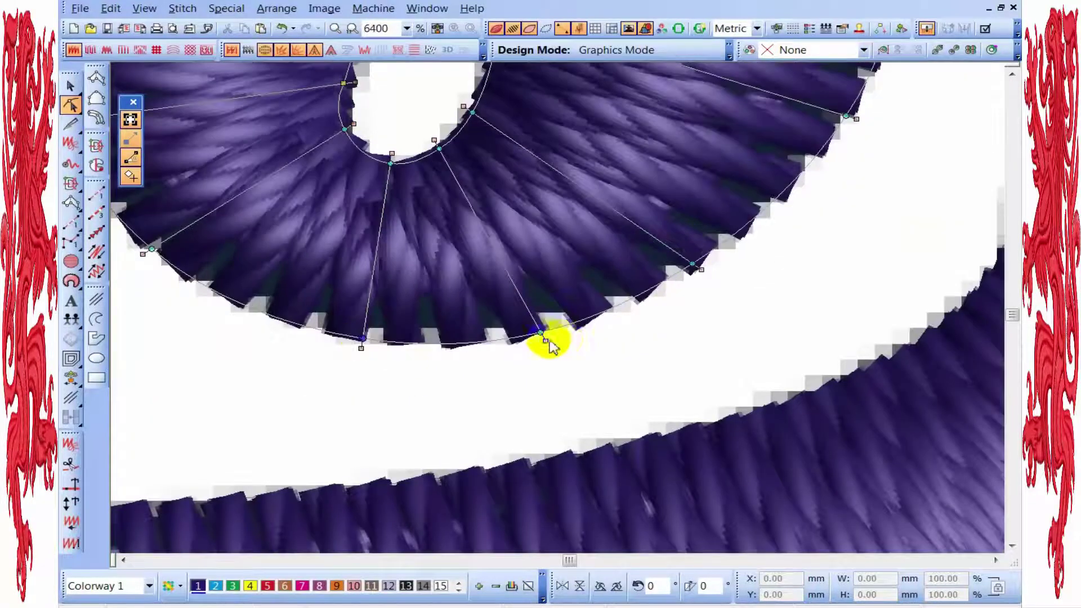
{"action": "scroll", "coordinate": [554, 310], "scroll_direction": "down", "scroll_amount": 1}
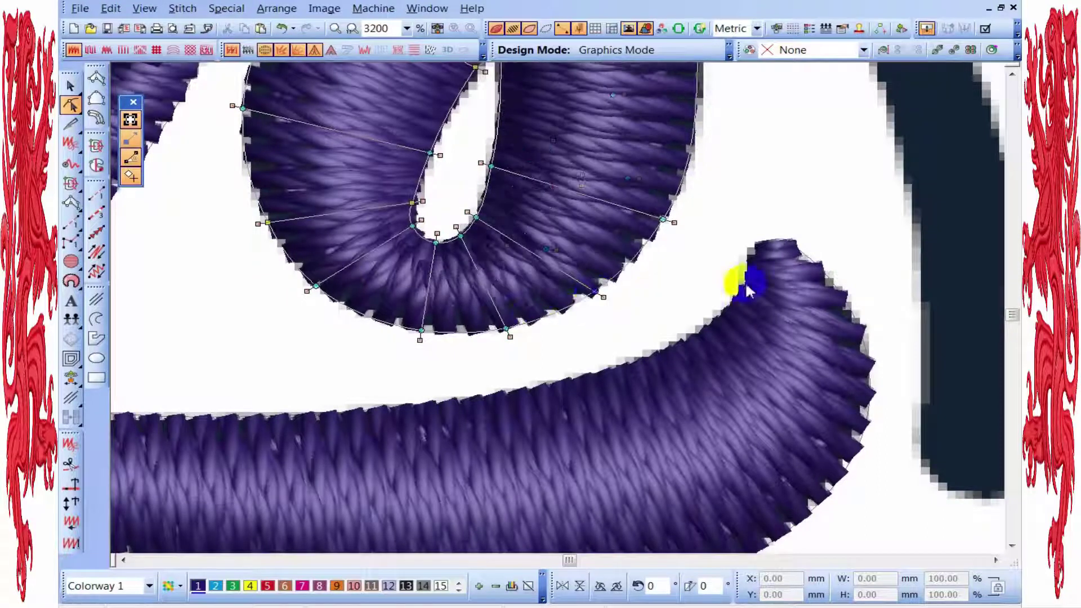
{"action": "scroll", "coordinate": [735, 282], "scroll_direction": "down", "scroll_amount": 4}
{"action": "scroll", "coordinate": [534, 298], "scroll_direction": "up", "scroll_amount": 2}
{"action": "scroll", "coordinate": [535, 298], "scroll_direction": "down", "scroll_amount": 2}
{"action": "scroll", "coordinate": [535, 285], "scroll_direction": "up", "scroll_amount": 2}
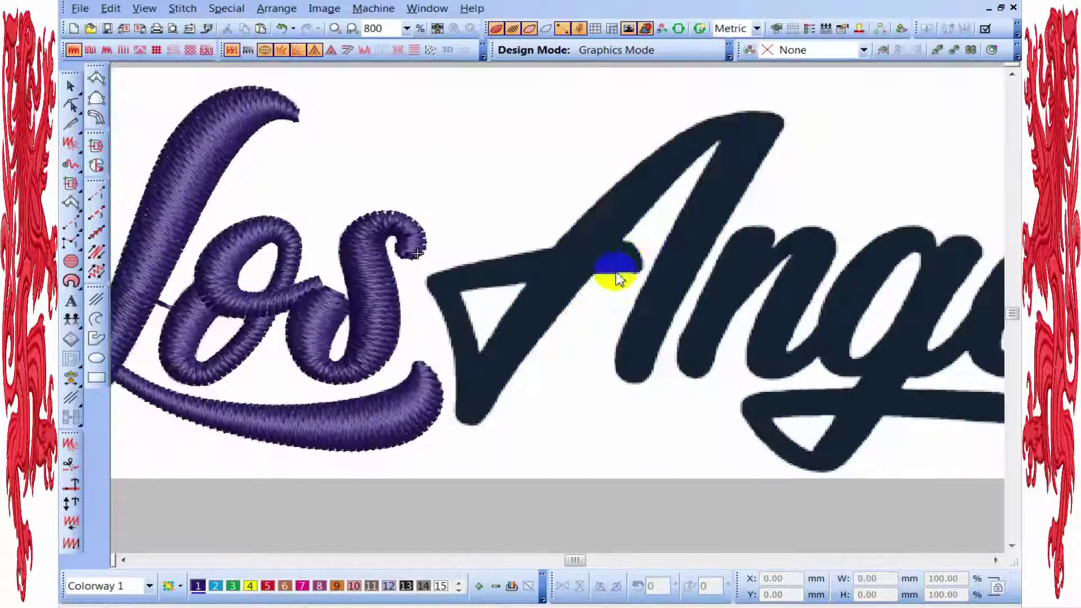